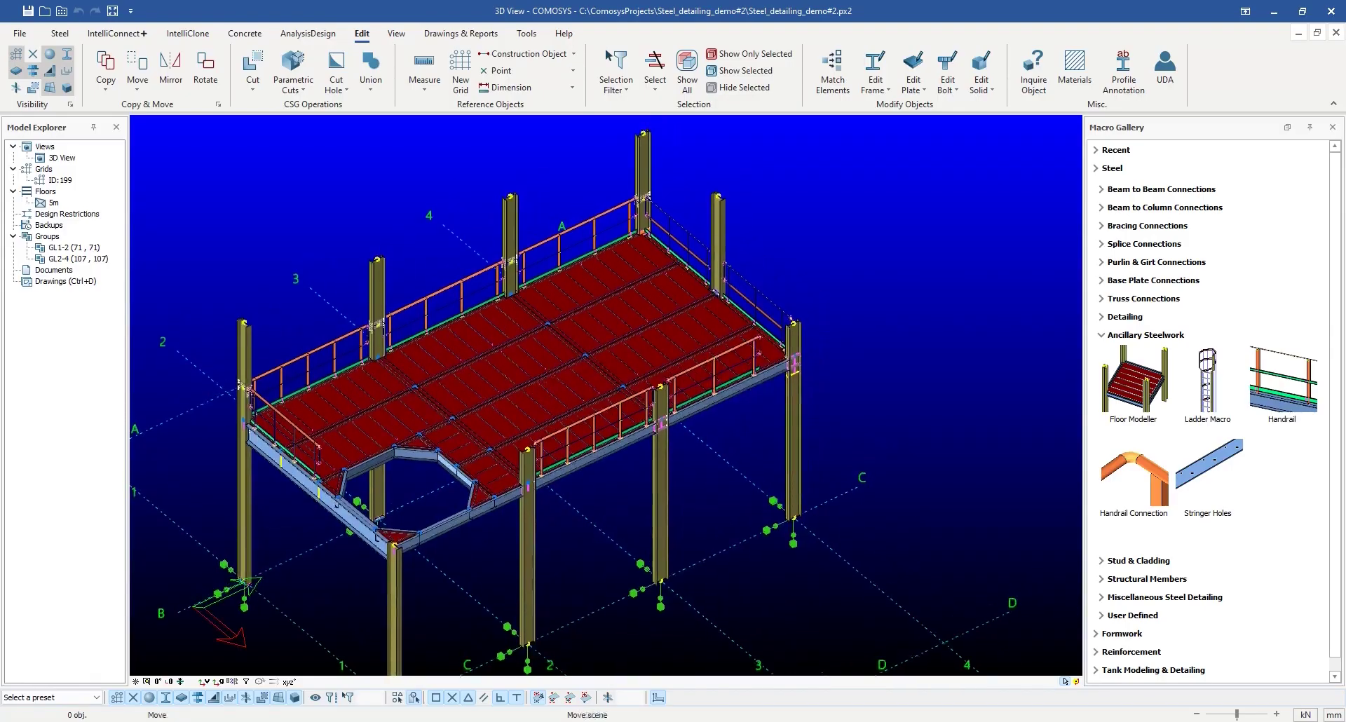
# Examine the finished steel platform from below and from above, including its floor beams and plating.
pyautogui.scroll(3, 536, 380)
pyautogui.moveTo(537, 379); pyautogui.dragTo(294, 393, button='middle')
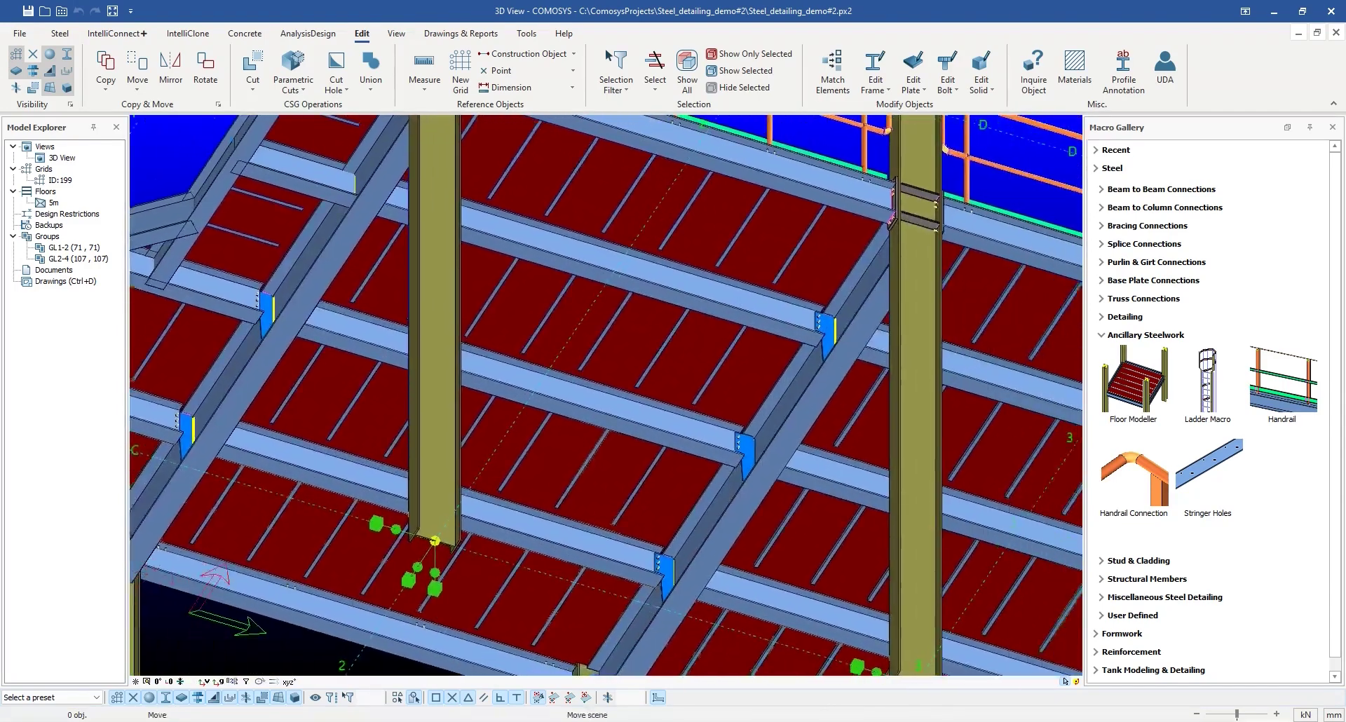
pyautogui.moveTo(814, 479); pyautogui.dragTo(732, 478, button='middle')
pyautogui.scroll(-3, 731, 478)
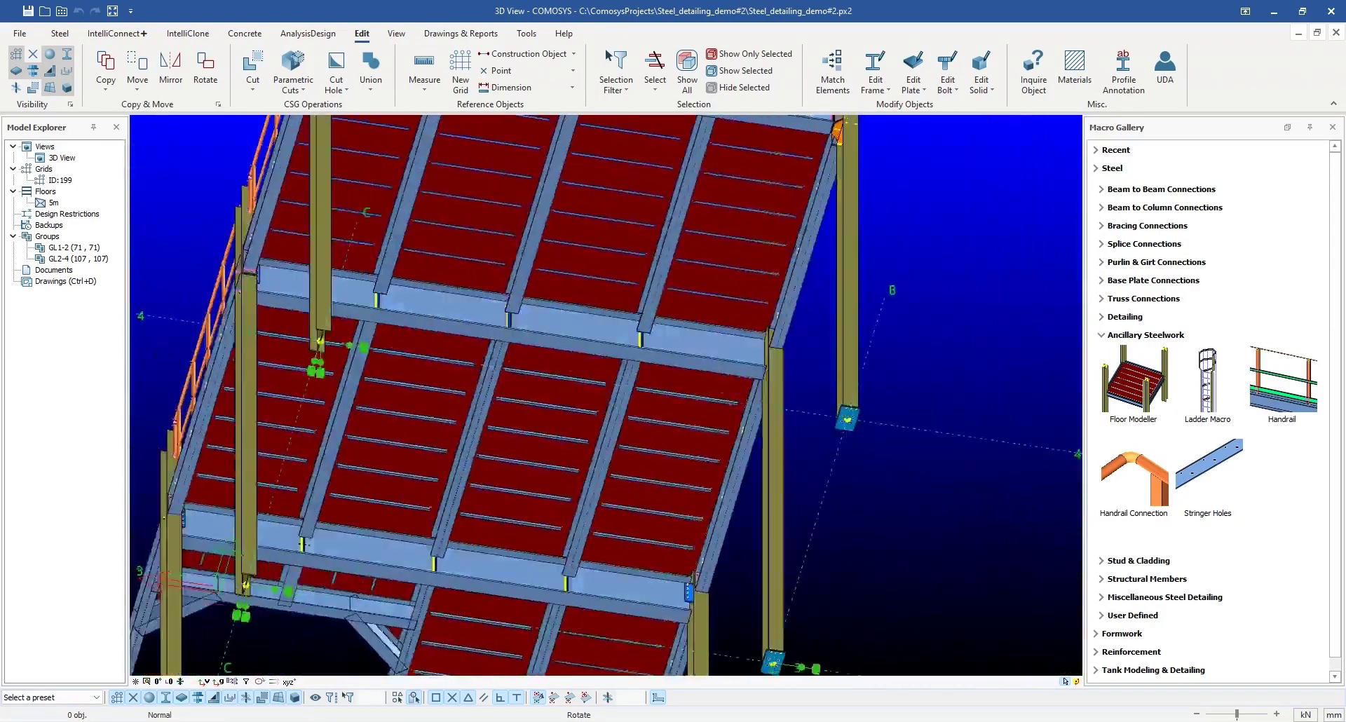
pyautogui.moveTo(449, 336); pyautogui.dragTo(644, 501, button='middle')
pyautogui.scroll(-1, 645, 496)
pyautogui.moveTo(778, 427); pyautogui.dragTo(649, 436, button='middle')
pyautogui.scroll(-2, 814, 421)
pyautogui.moveTo(857, 414); pyautogui.dragTo(899, 415, button='middle')
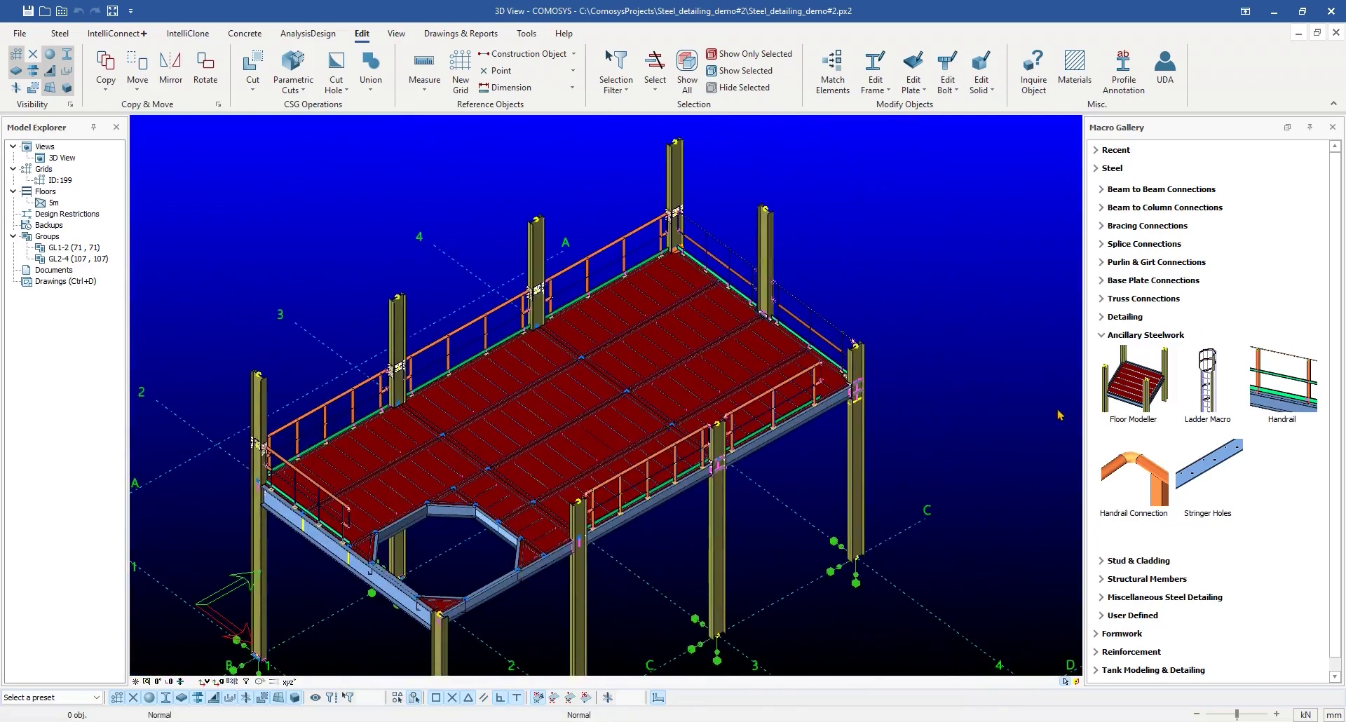
# Examine how the floor plates are cut around the columns, bolted connection plates and handrail base plates along the platform edges.
pyautogui.scroll(2, 856, 398)
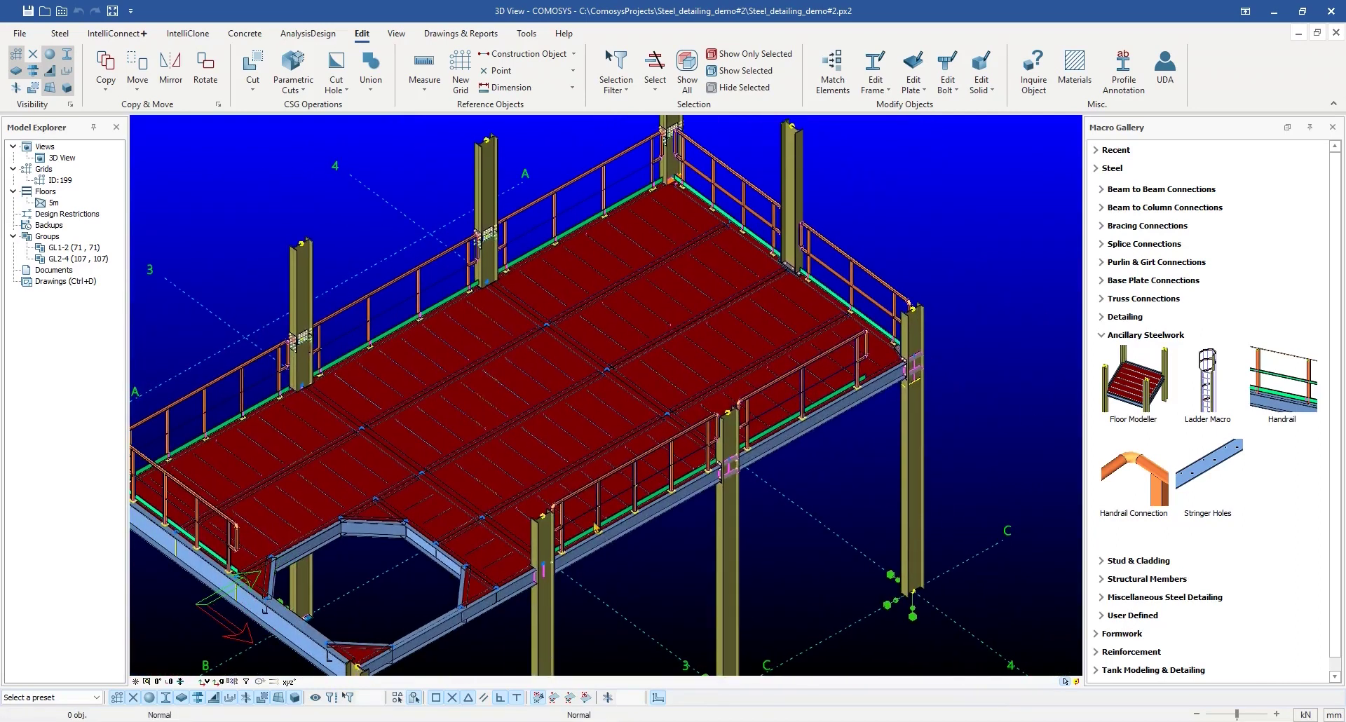
pyautogui.scroll(10, 595, 527)
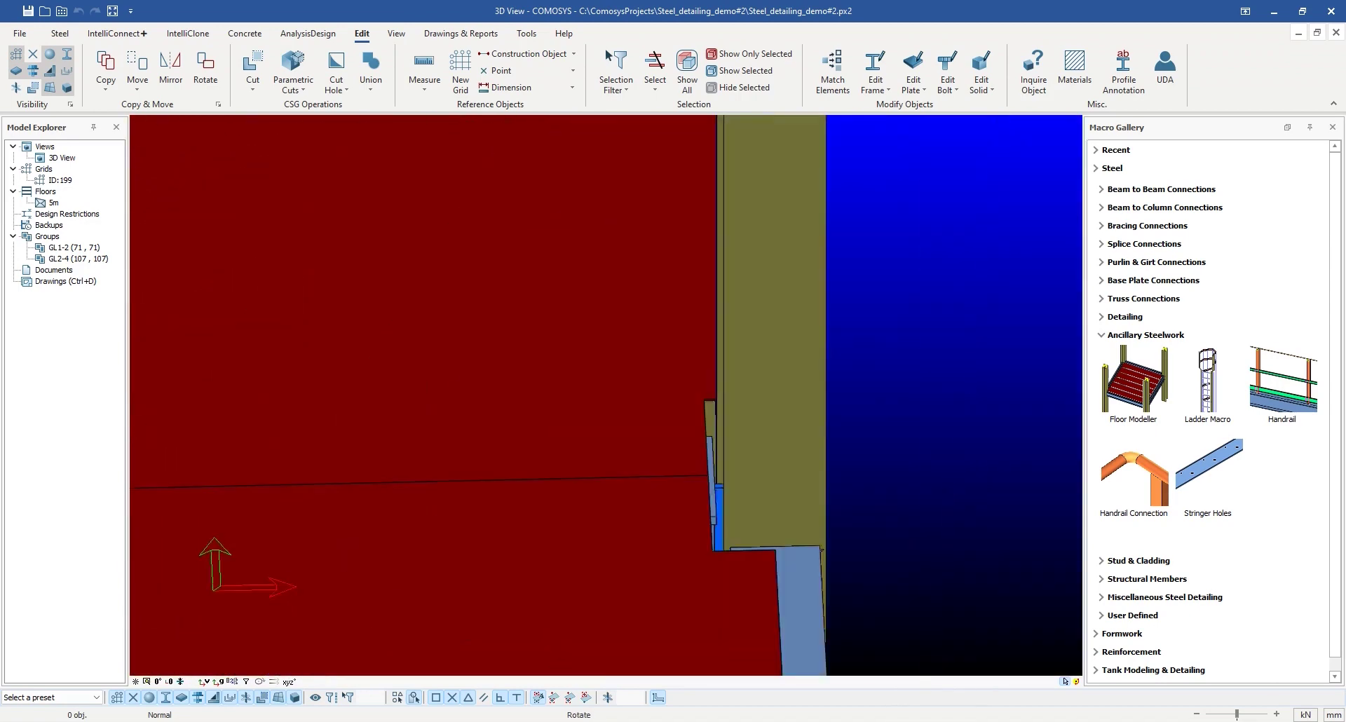
pyautogui.moveTo(606, 522); pyautogui.dragTo(599, 490, button='middle')
pyautogui.scroll(-5, 724, 458)
pyautogui.scroll(6, 600, 491)
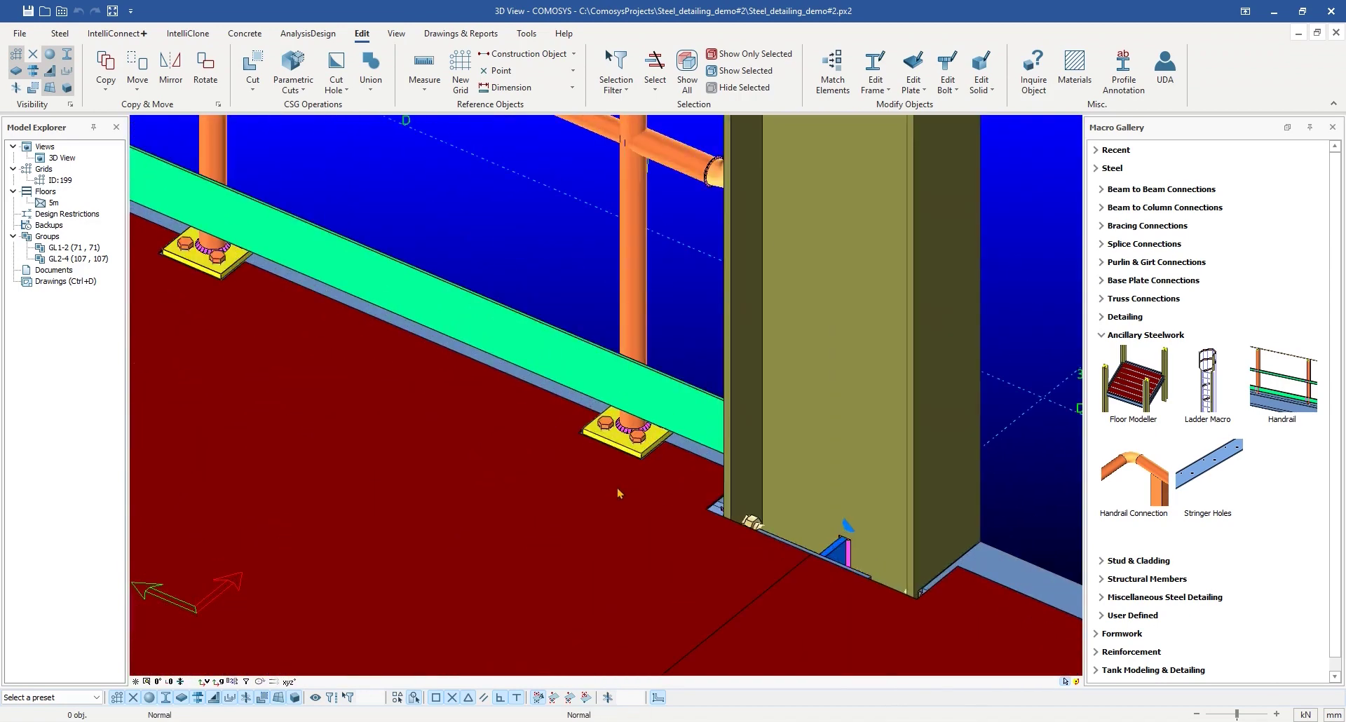
pyautogui.scroll(-8, 618, 493)
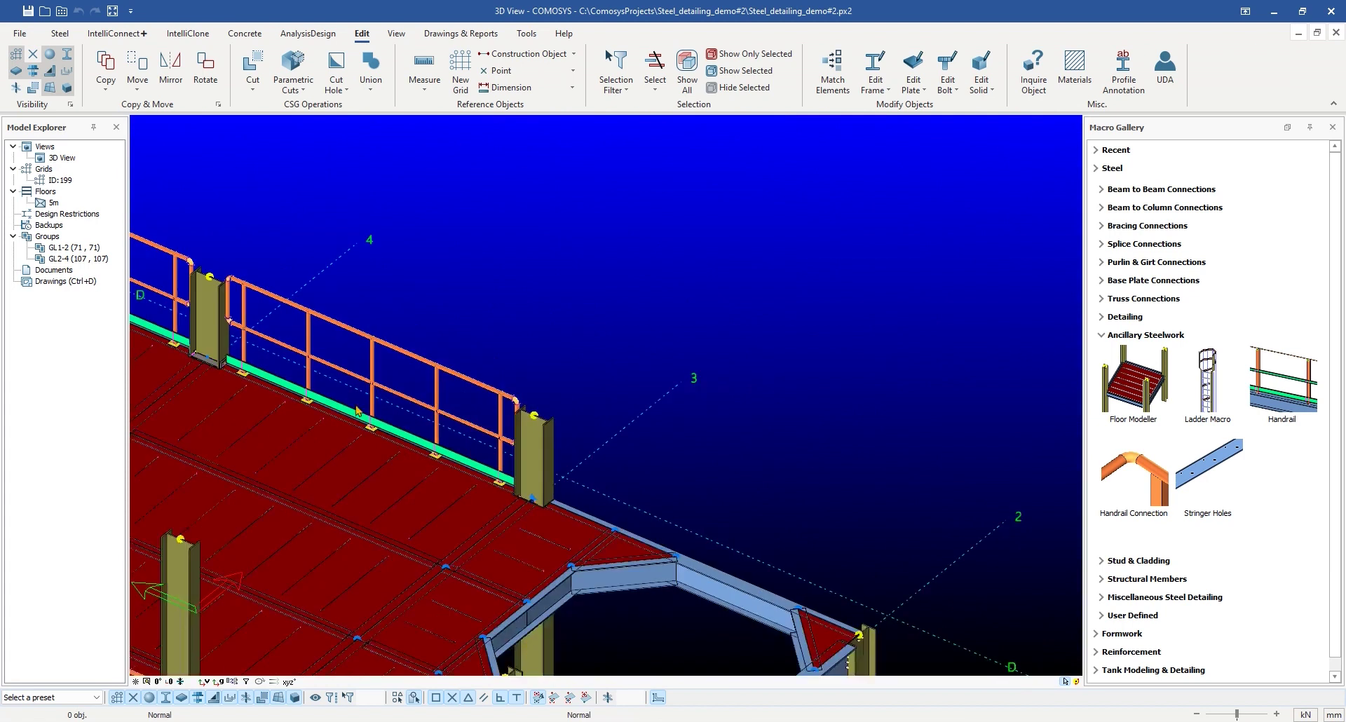
pyautogui.scroll(10, 506, 487)
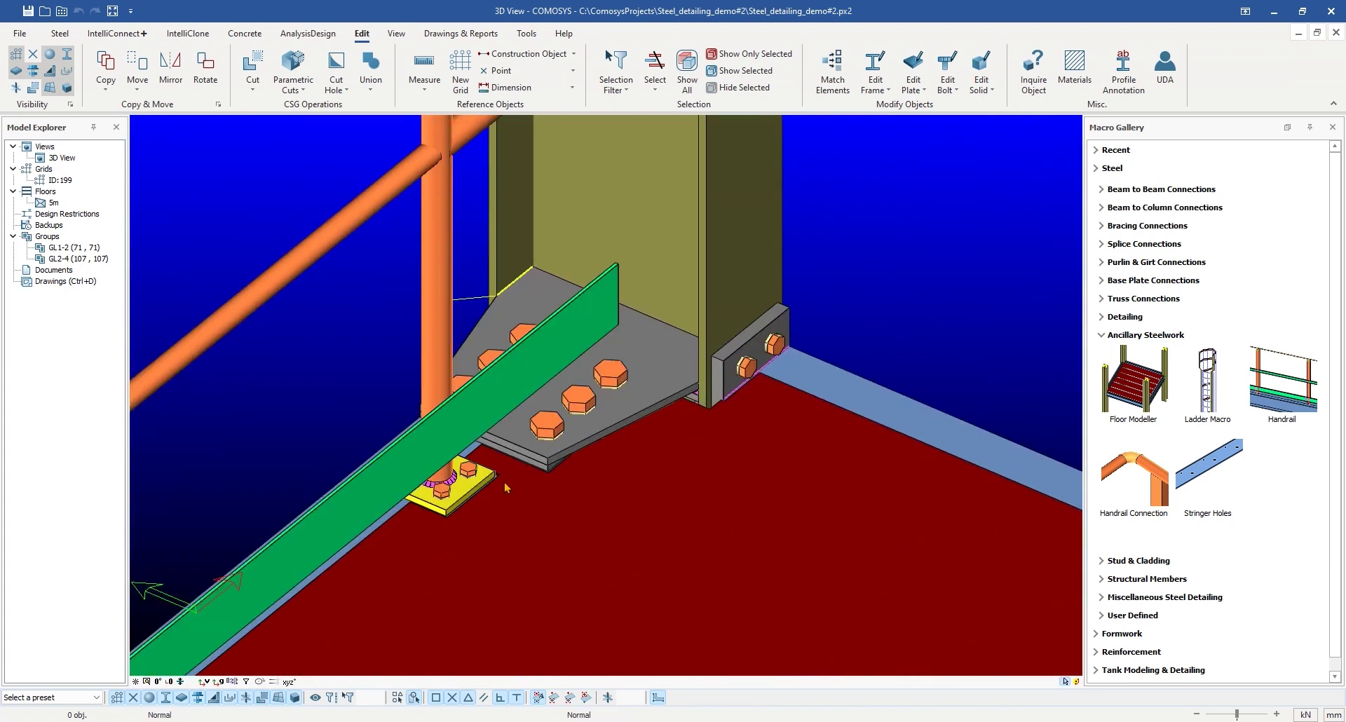
pyautogui.scroll(2, 506, 487)
pyautogui.scroll(-10, 505, 489)
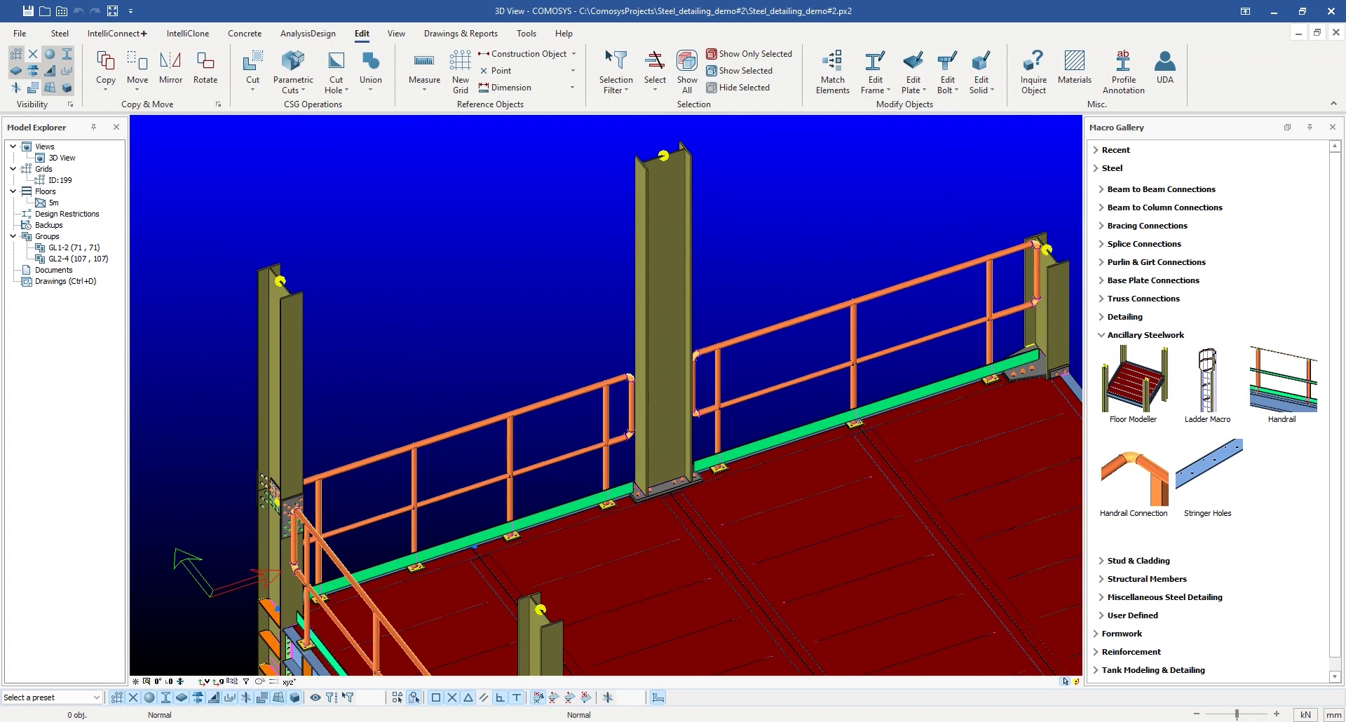
pyautogui.moveTo(599, 500); pyautogui.dragTo(434, 448, button='middle')
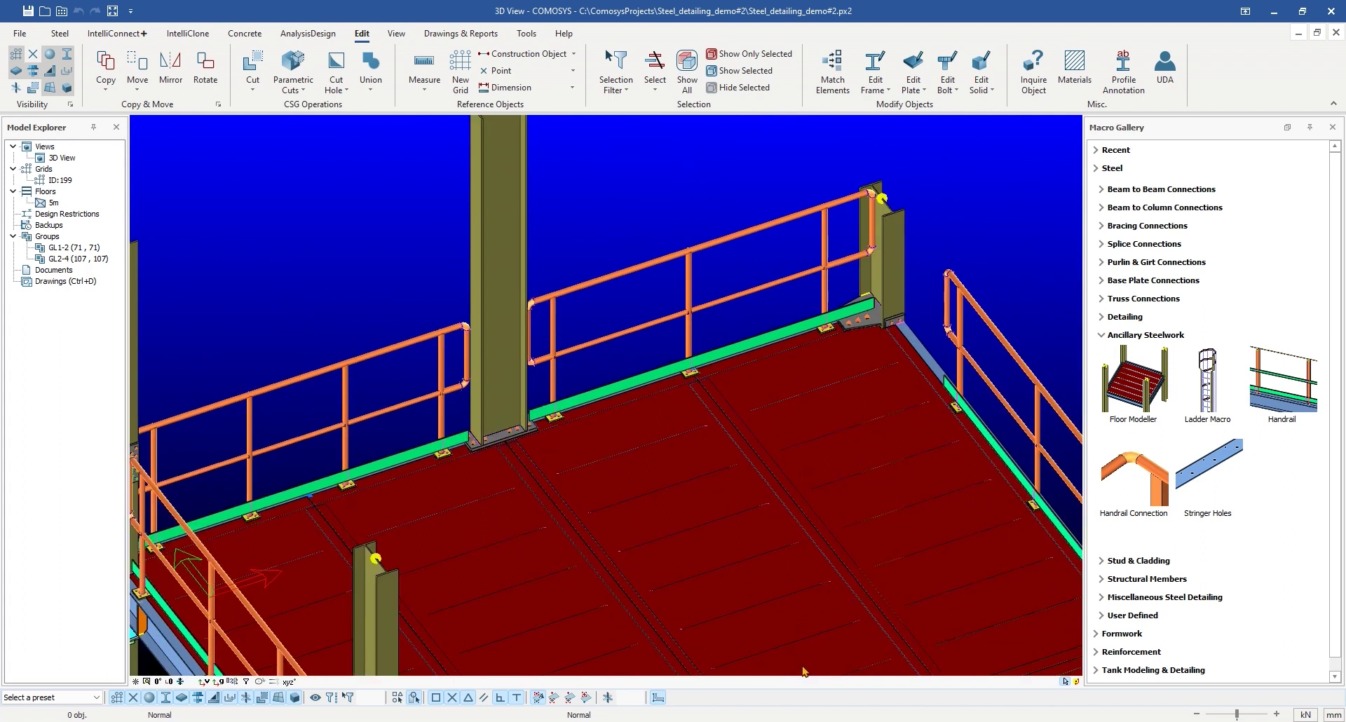
pyautogui.scroll(-6, 789, 435)
pyautogui.keyDown('shift'); pyautogui.moveTo(828, 456); pyautogui.dragTo(601, 357, button='middle'); pyautogui.keyUp('shift')
pyautogui.scroll(3, 549, 457)
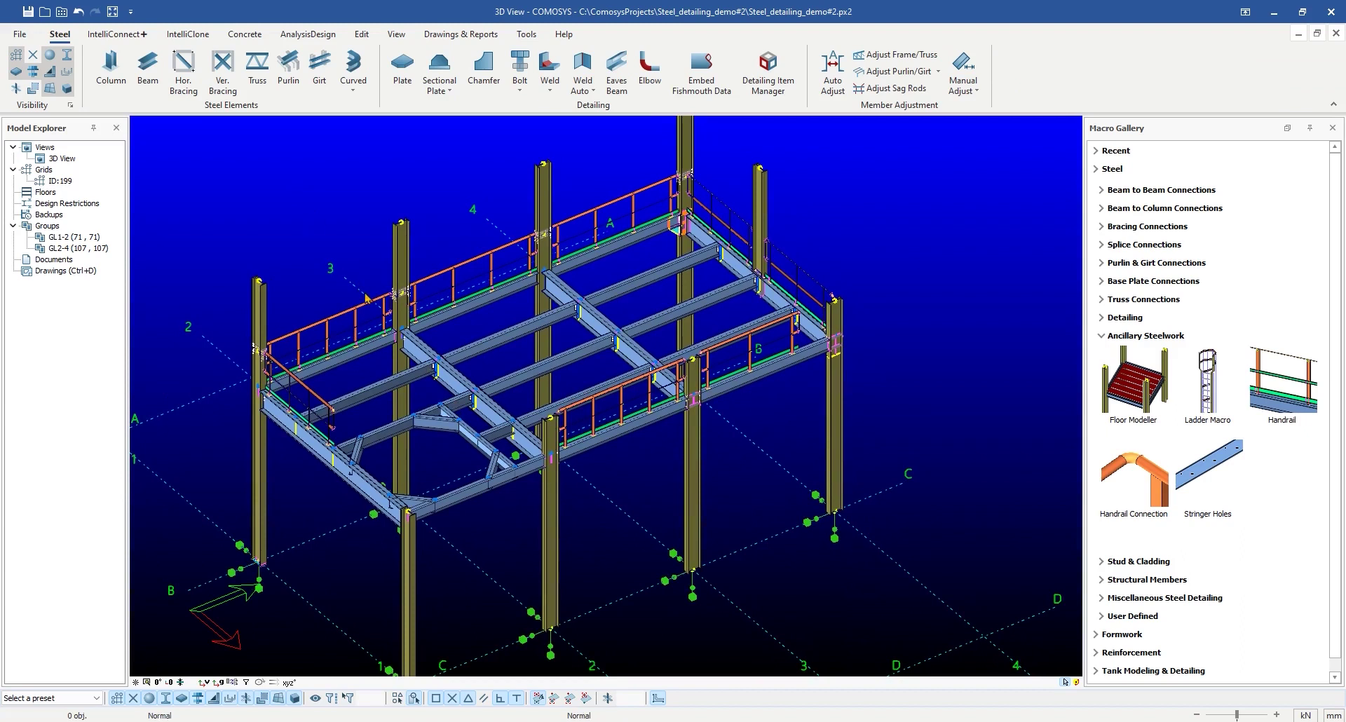
# Create a new floor named 5m.
pyautogui.rightClick(47, 198)
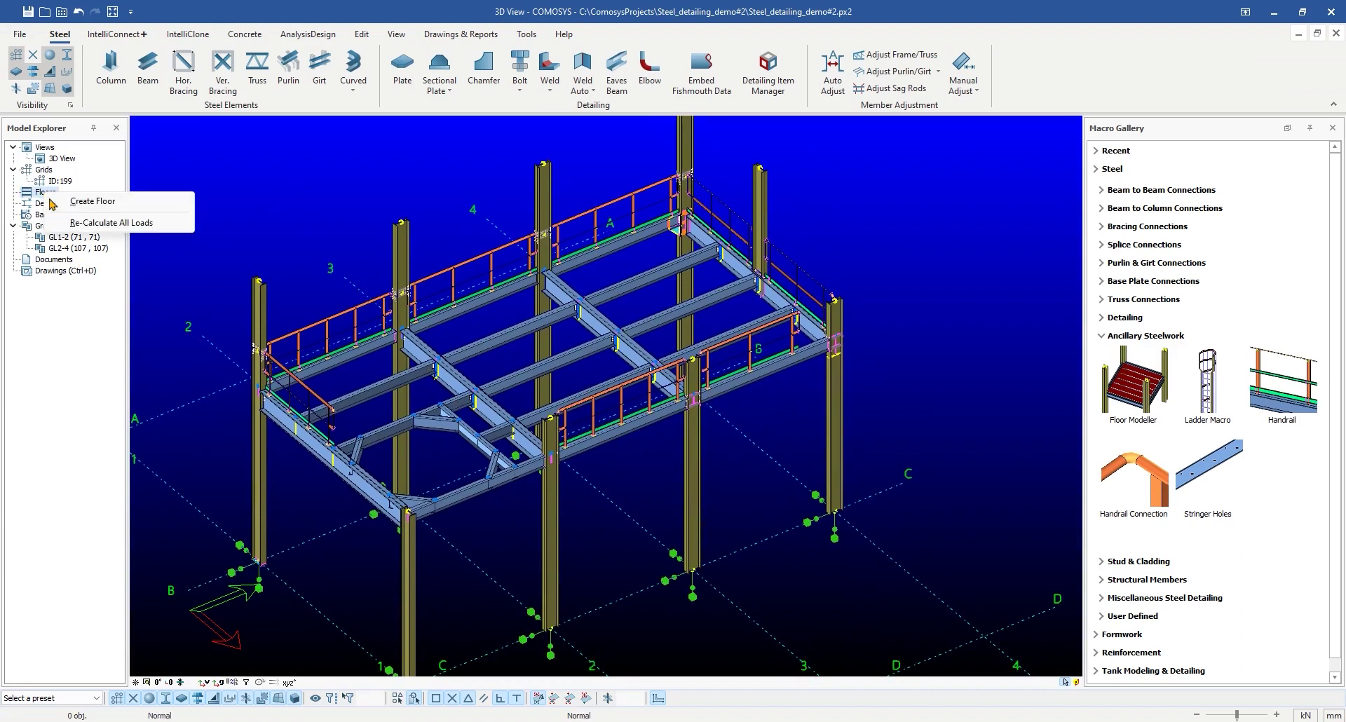
pyautogui.click(57, 202)
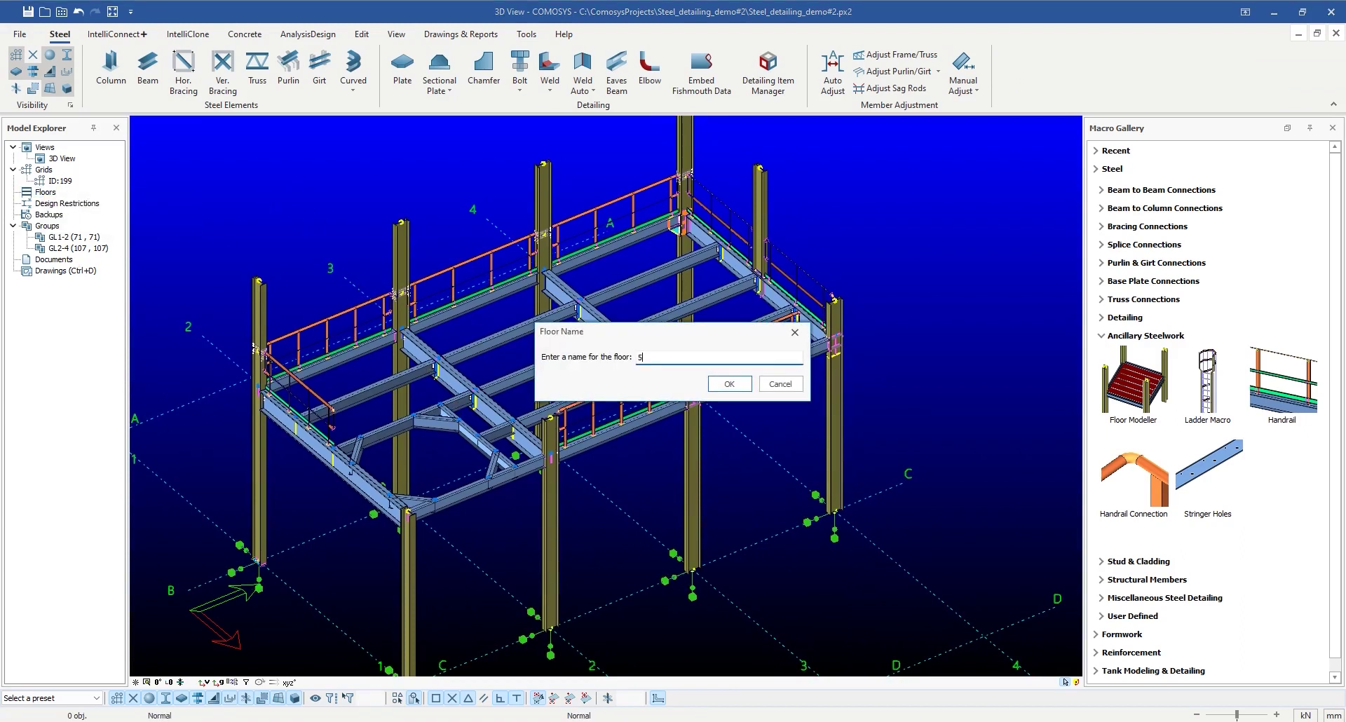
pyautogui.click(717, 388)
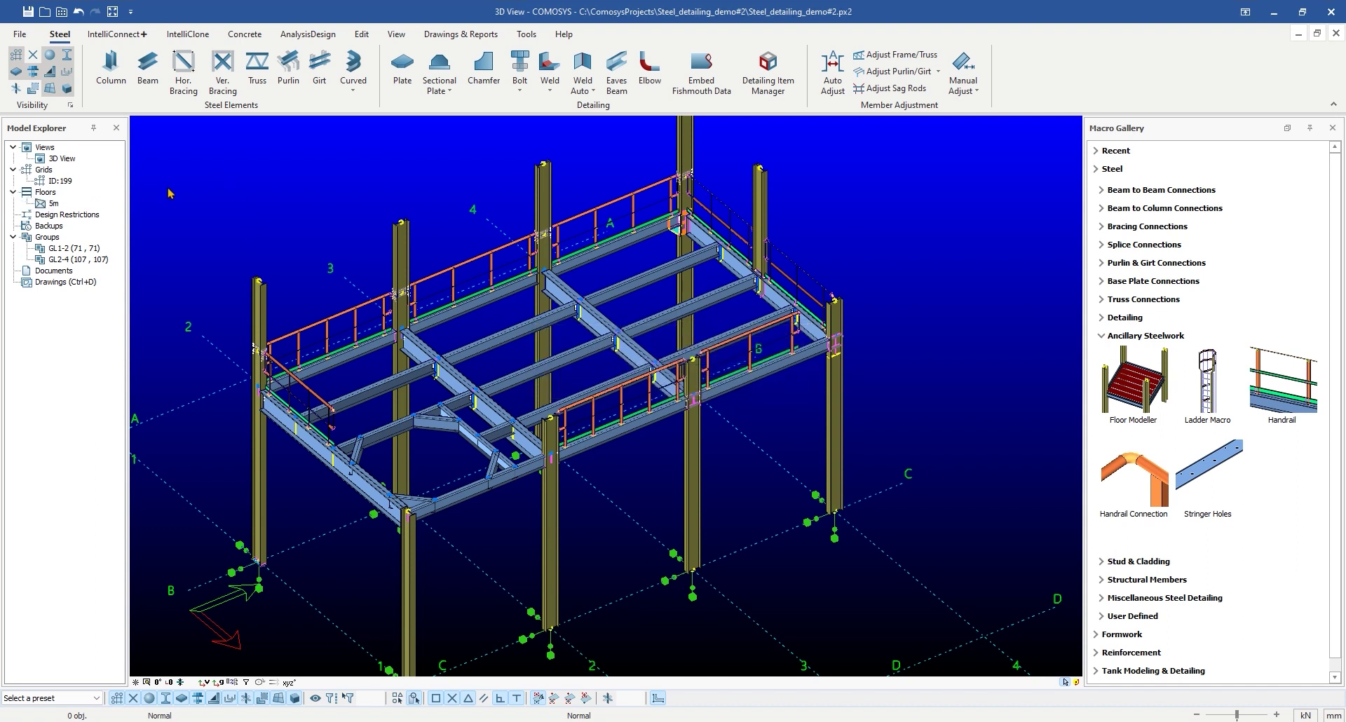
# Find the polygons of the 5m floor at a relative Z of 5.
pyautogui.rightClick(53, 204)
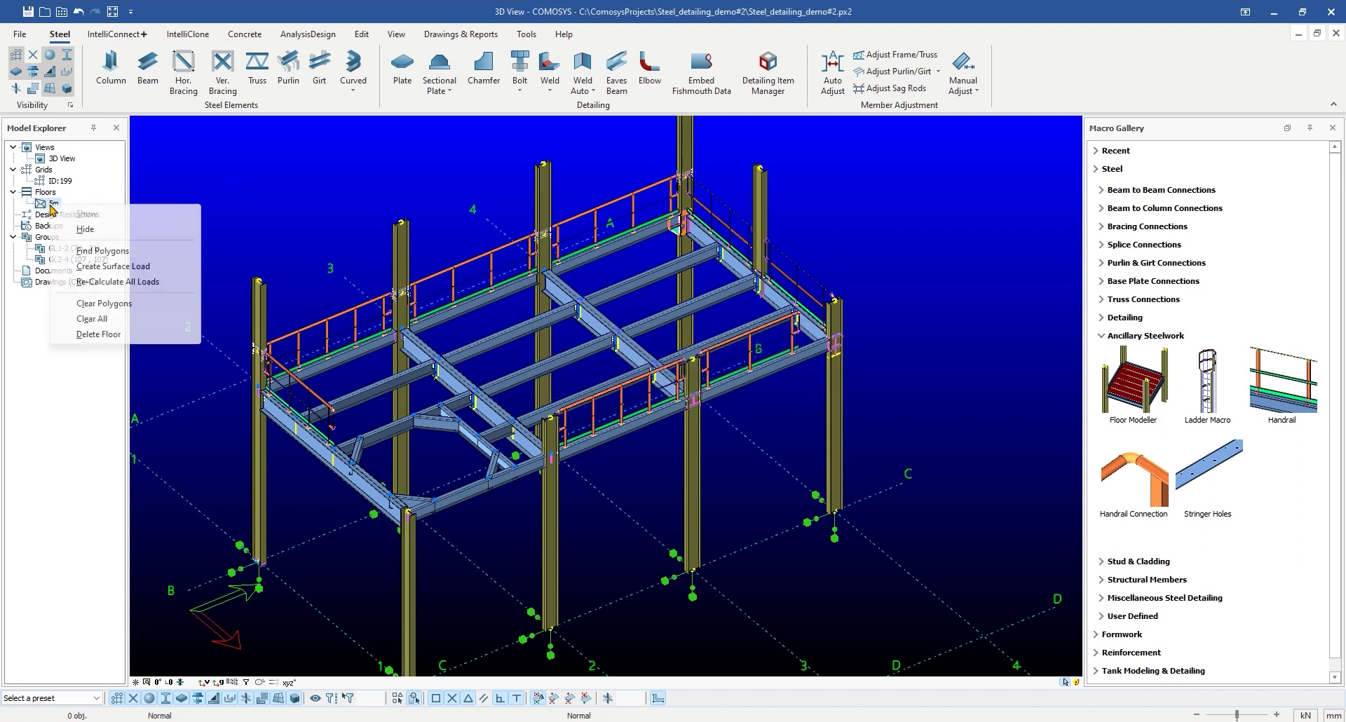
pyautogui.click(103, 253)
pyautogui.press('Return')
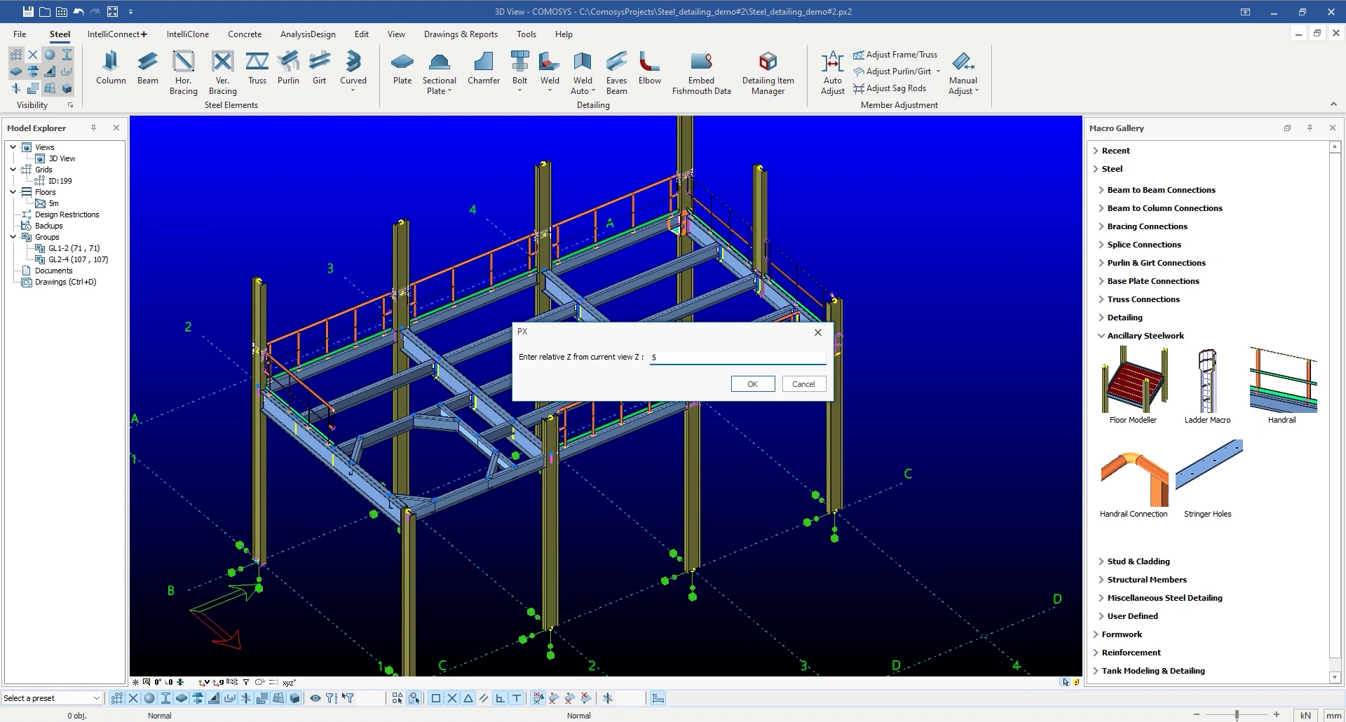
pyautogui.click(747, 389)
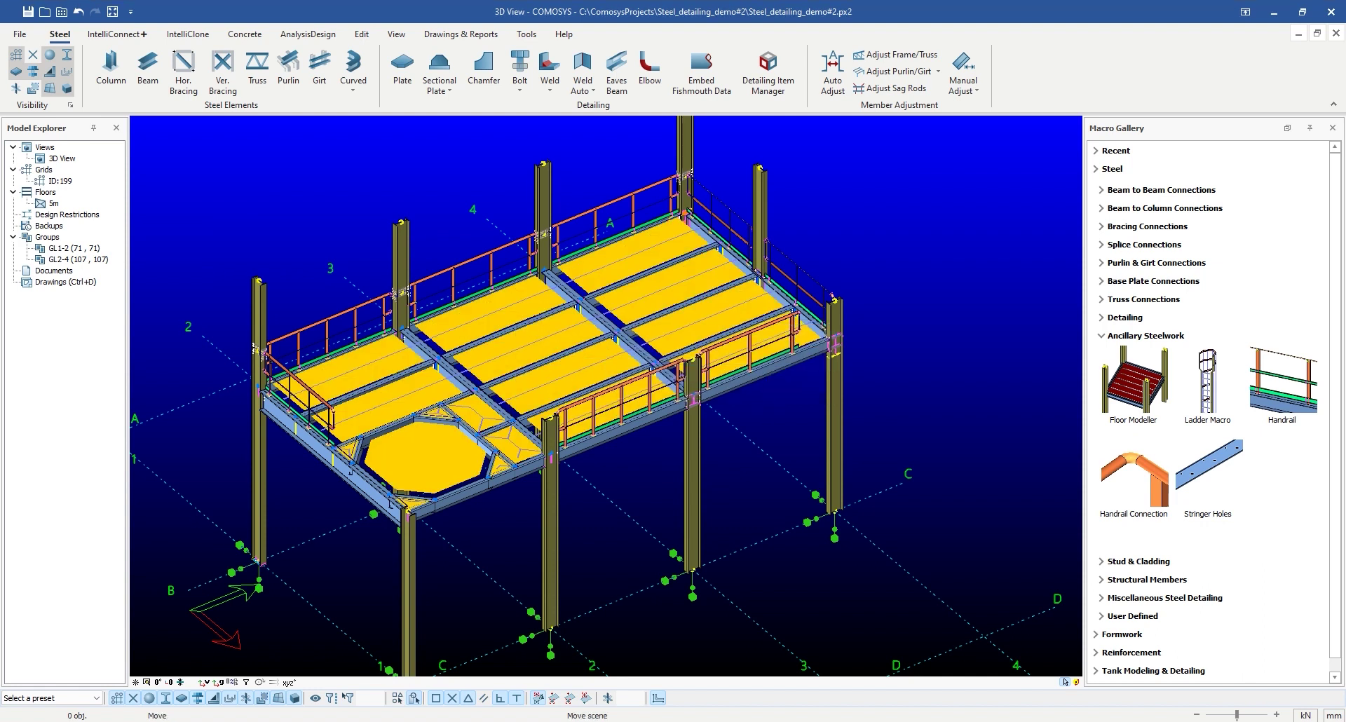
# Delete the floor polygon that fills the octagonal opening.
pyautogui.click(435, 471)
pyautogui.press('Delete')
pyautogui.press('Return')
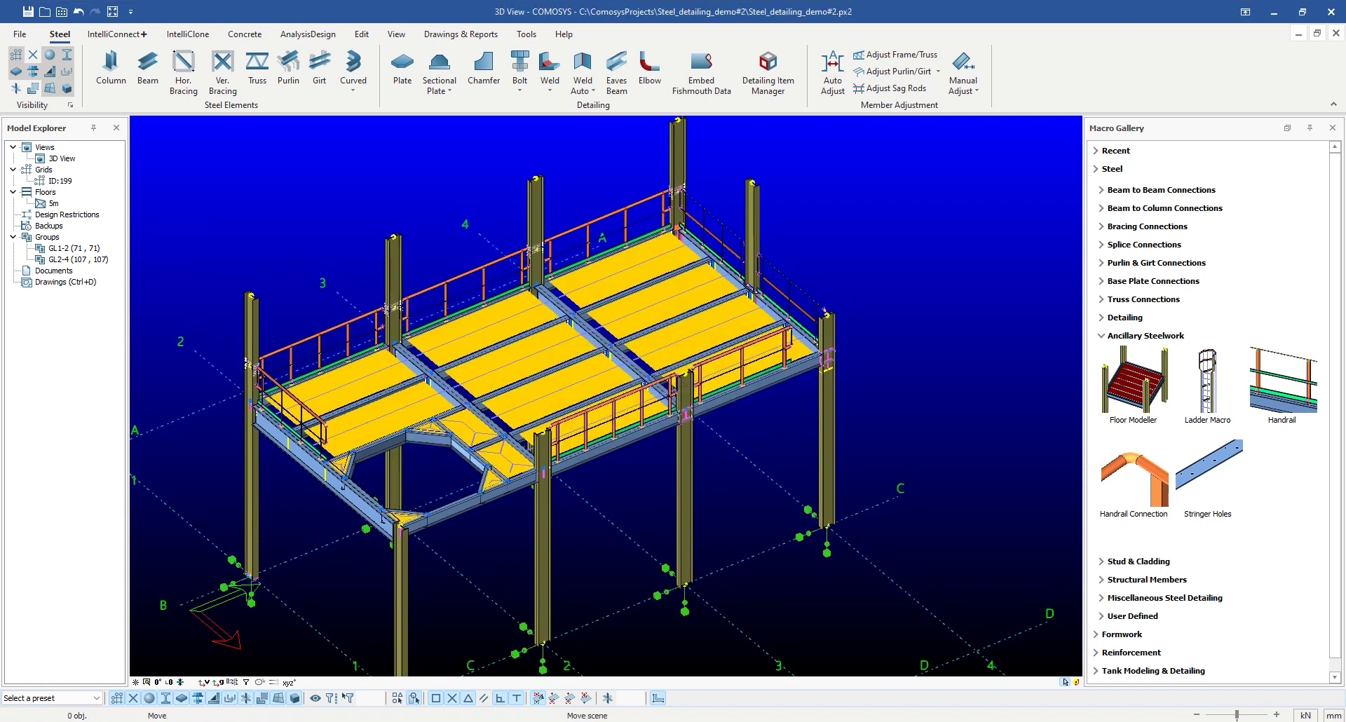
# Use the Floor Modeller macro to plate the floor polygons in the two bays without the octagonal opening.
pyautogui.click(1111, 386)
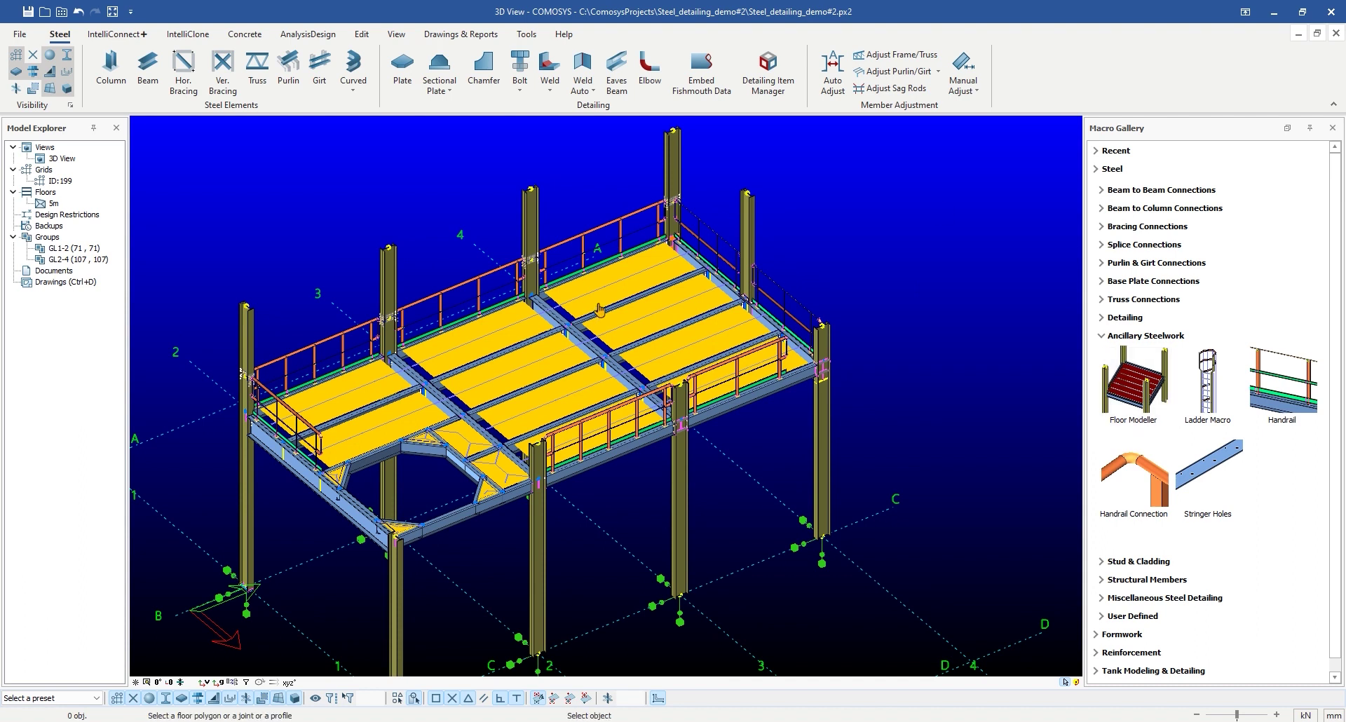
pyautogui.scroll(6, 686, 356)
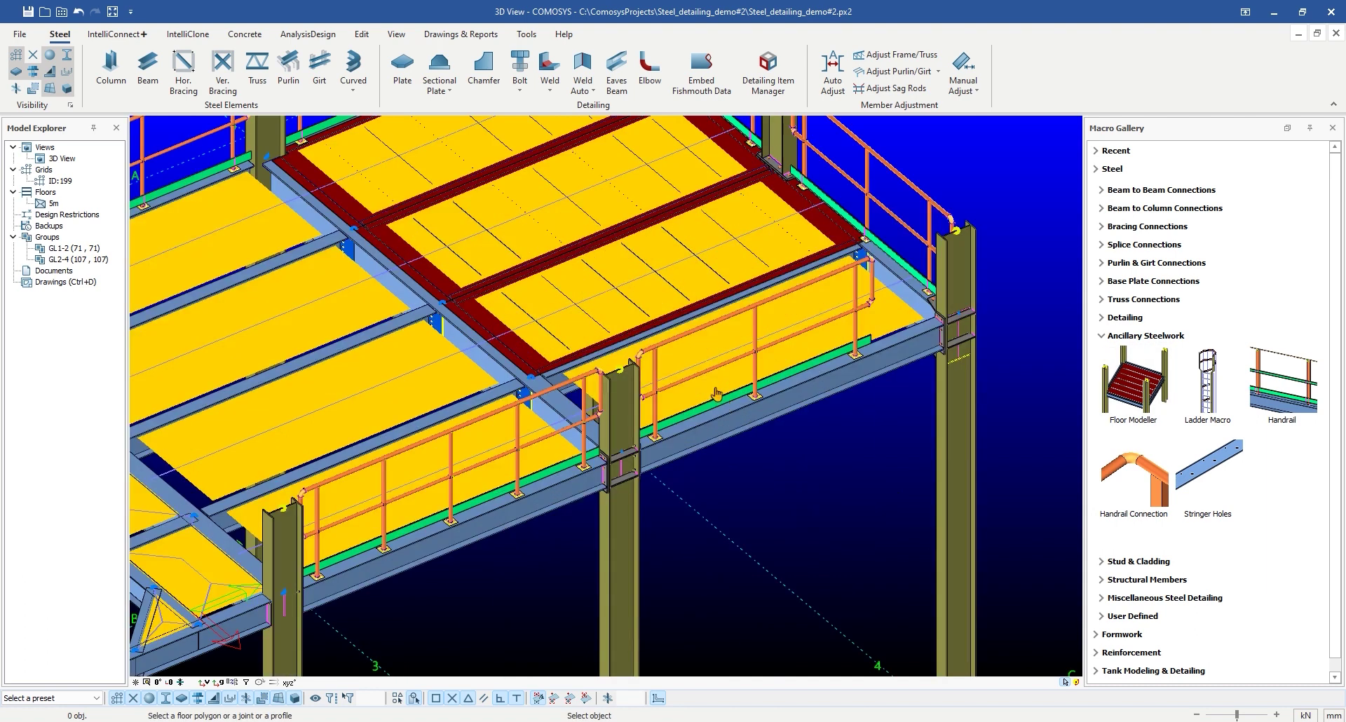
pyautogui.click(330, 484)
pyautogui.click(288, 344)
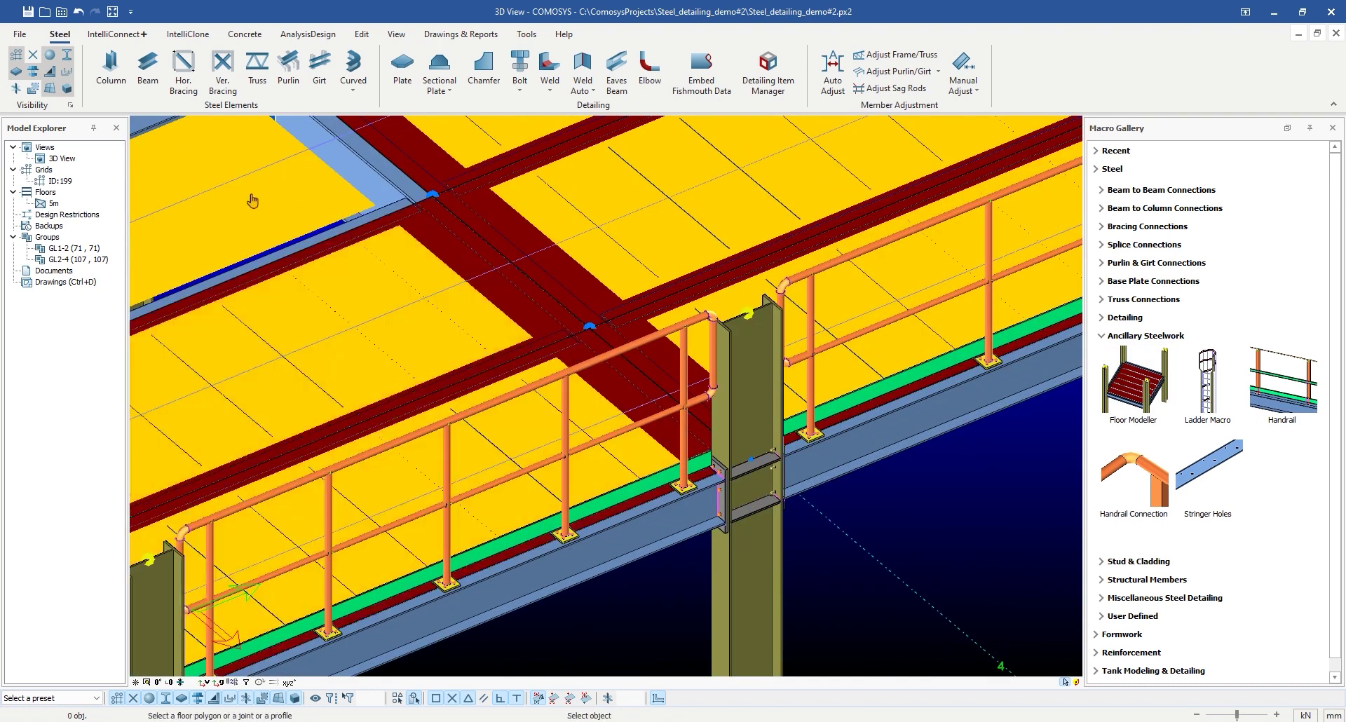
pyautogui.click(252, 204)
pyautogui.scroll(-1, 393, 358)
pyautogui.moveTo(256, 328); pyautogui.dragTo(697, 379, button='middle')
pyautogui.scroll(-1, 697, 379)
pyautogui.click(481, 283)
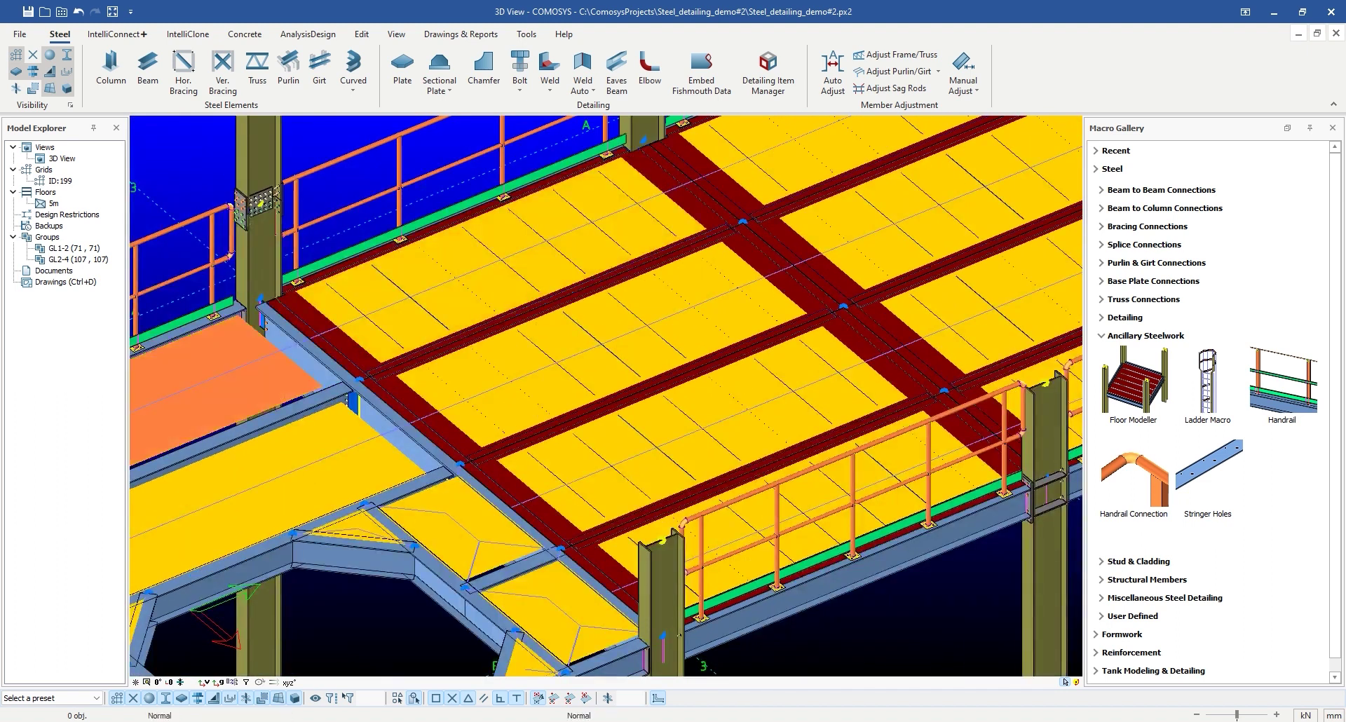
# Plate the remaining floor polygons in the bay with the octagonal opening, including the small triangular corners.
pyautogui.click(232, 382)
pyautogui.click(287, 484)
pyautogui.moveTo(495, 542); pyautogui.dragTo(617, 323, button='middle')
pyautogui.click(617, 324)
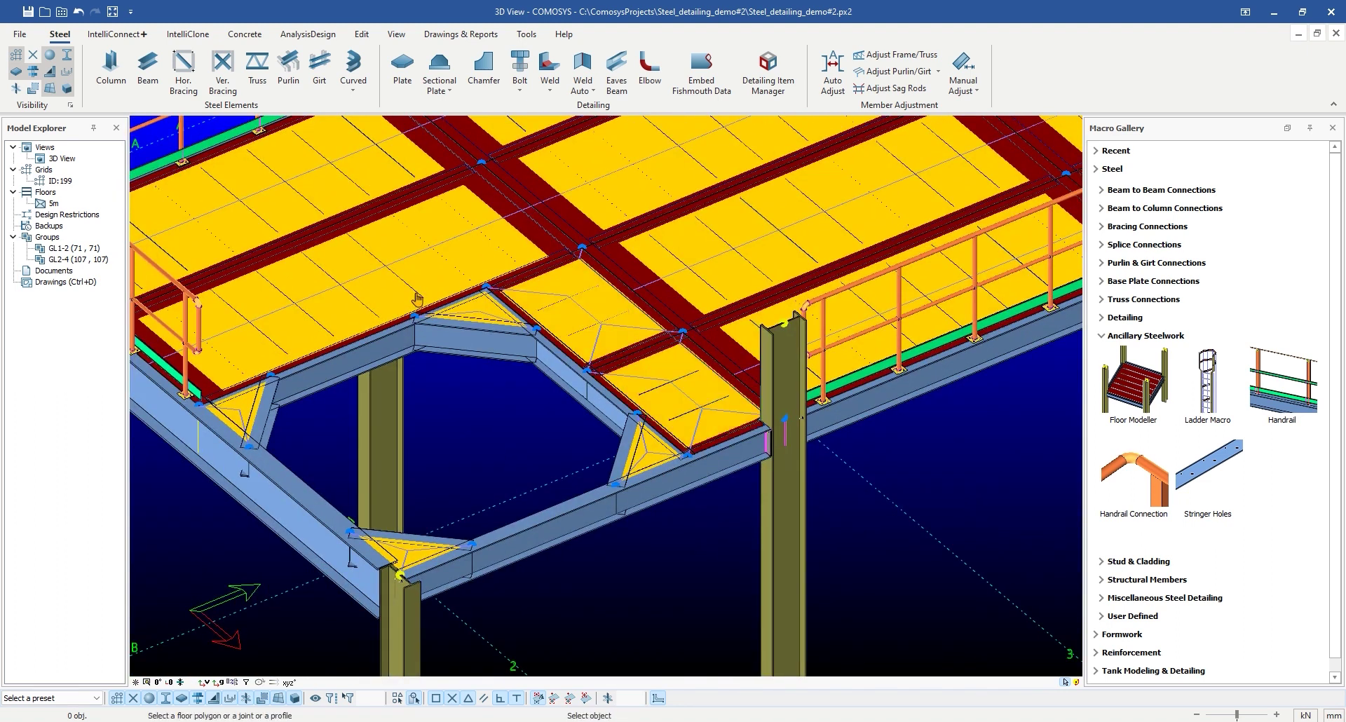
pyautogui.click(656, 456)
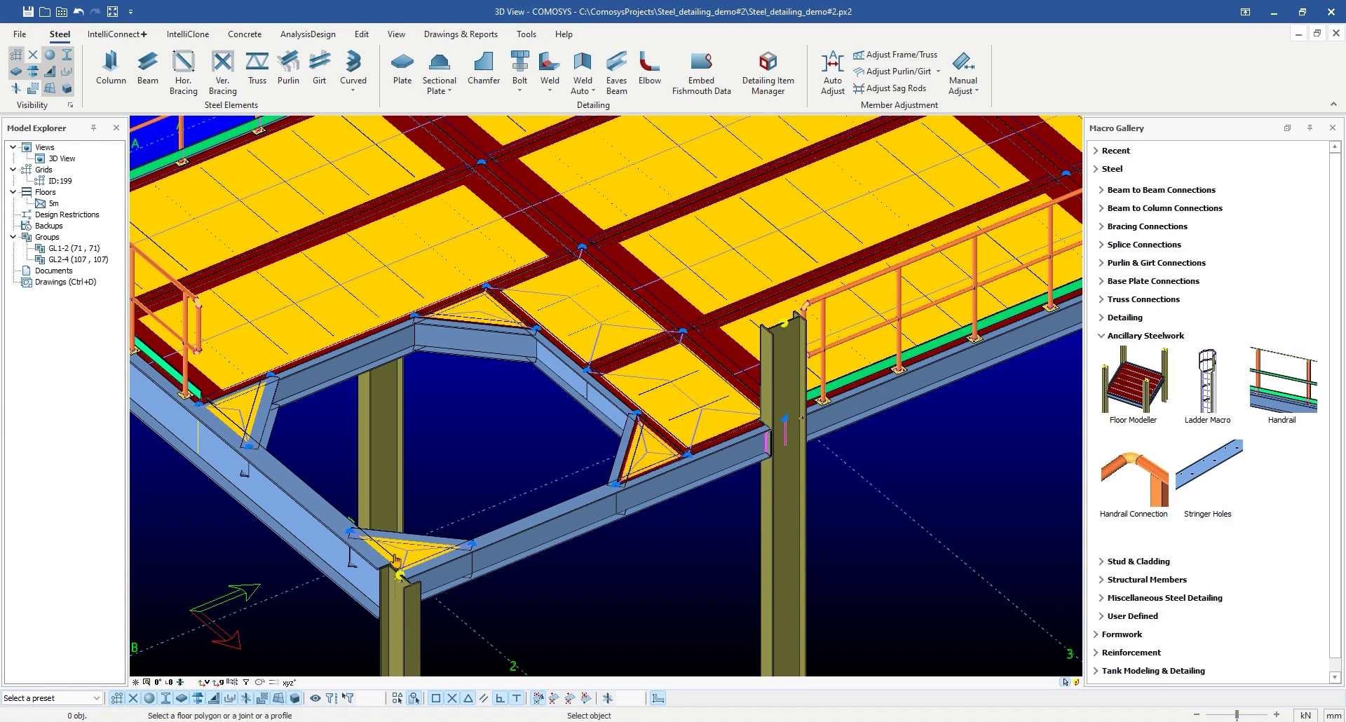
pyautogui.click(403, 550)
pyautogui.click(242, 417)
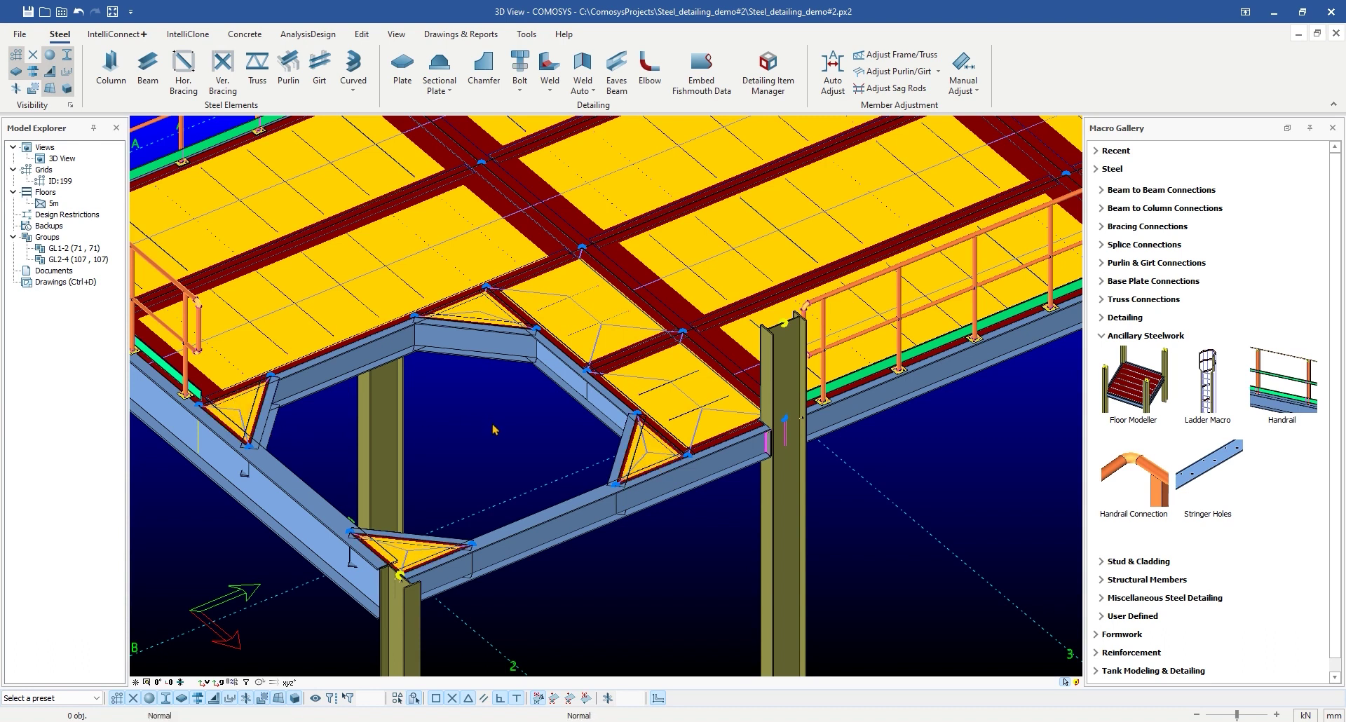
# Turn off the visibility of floor polygons and apply the setting.
pyautogui.click(71, 105)
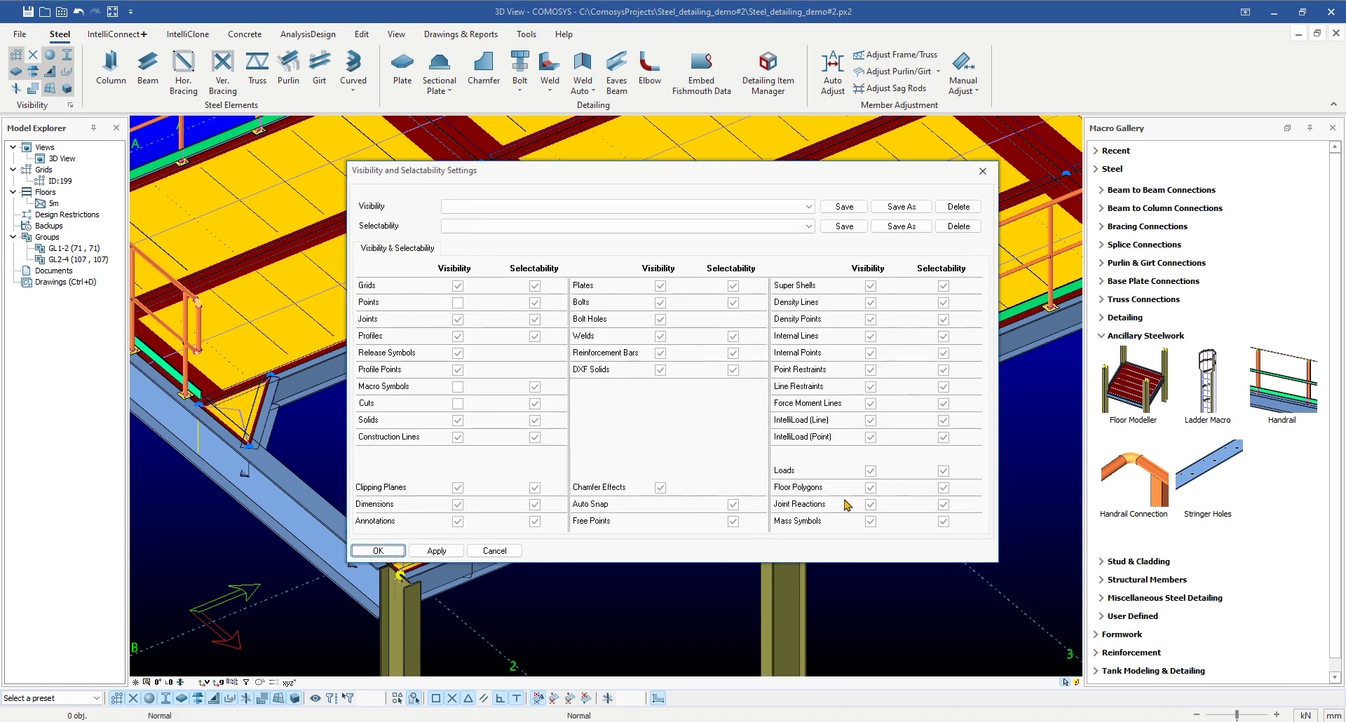
pyautogui.click(436, 552)
pyautogui.click(378, 551)
# Select the floor plates of the end bay farthest from the opening one by one to inspect their outlines and dimensions.
pyautogui.scroll(-4, 603, 477)
pyautogui.moveTo(603, 477); pyautogui.dragTo(533, 463, button='middle')
pyautogui.scroll(-4, 658, 481)
pyautogui.scroll(4, 505, 294)
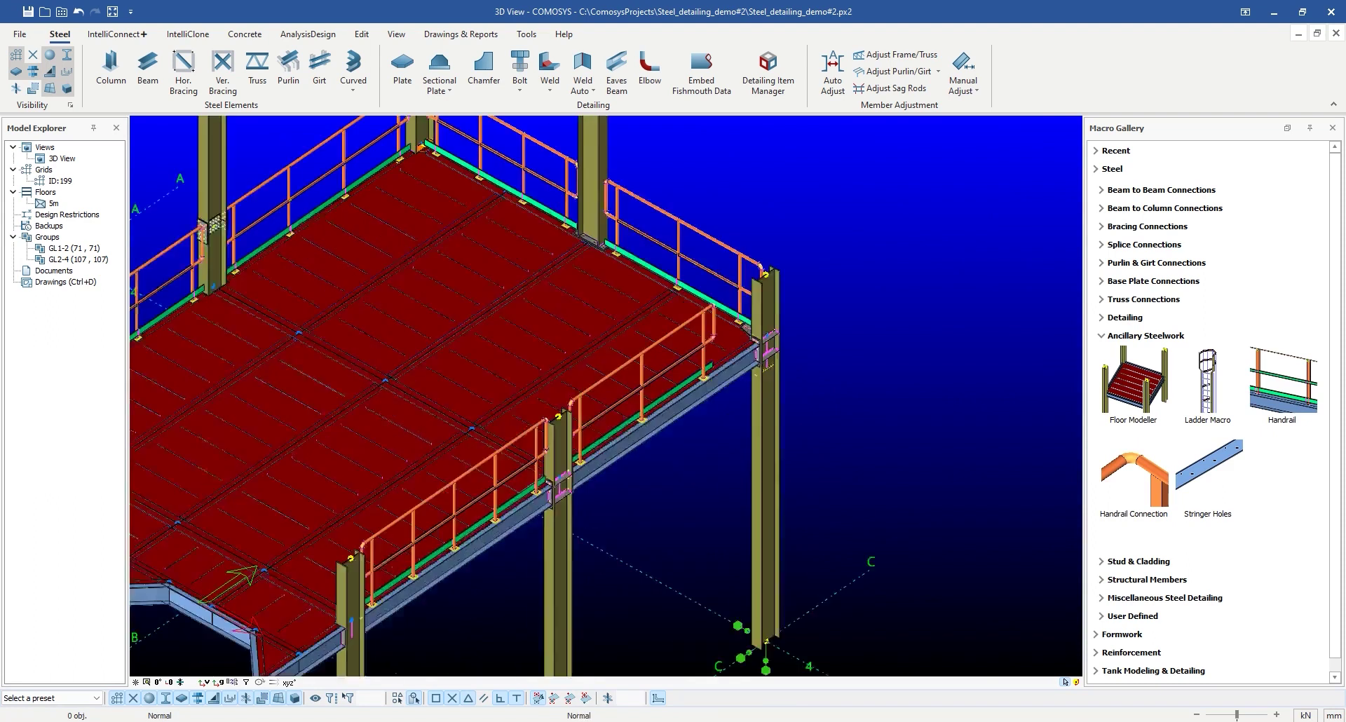
pyautogui.scroll(2, 613, 630)
pyautogui.click(707, 396)
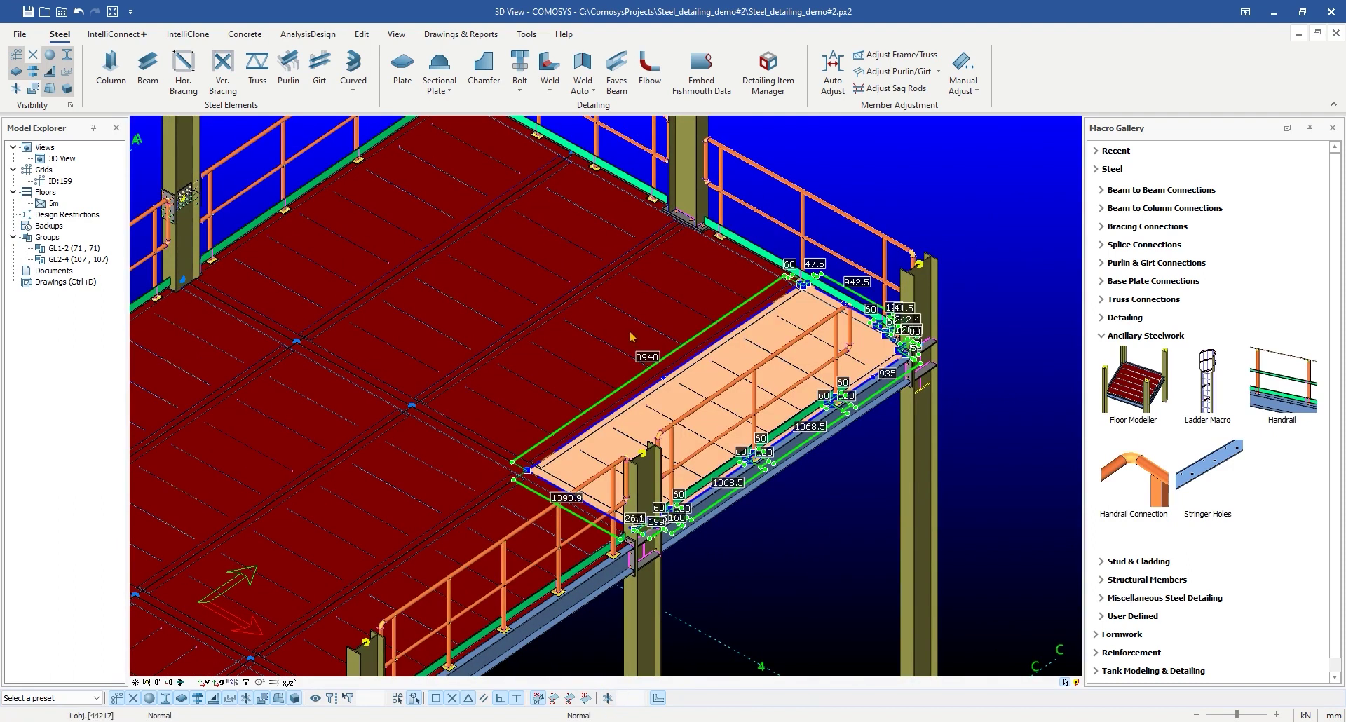
pyautogui.click(631, 335)
pyautogui.click(519, 282)
pyautogui.click(417, 206)
# Select the floor plates of the middle bay one by one to inspect their outlines.
pyautogui.scroll(-3, 385, 476)
pyautogui.moveTo(386, 475); pyautogui.dragTo(544, 331, button='middle')
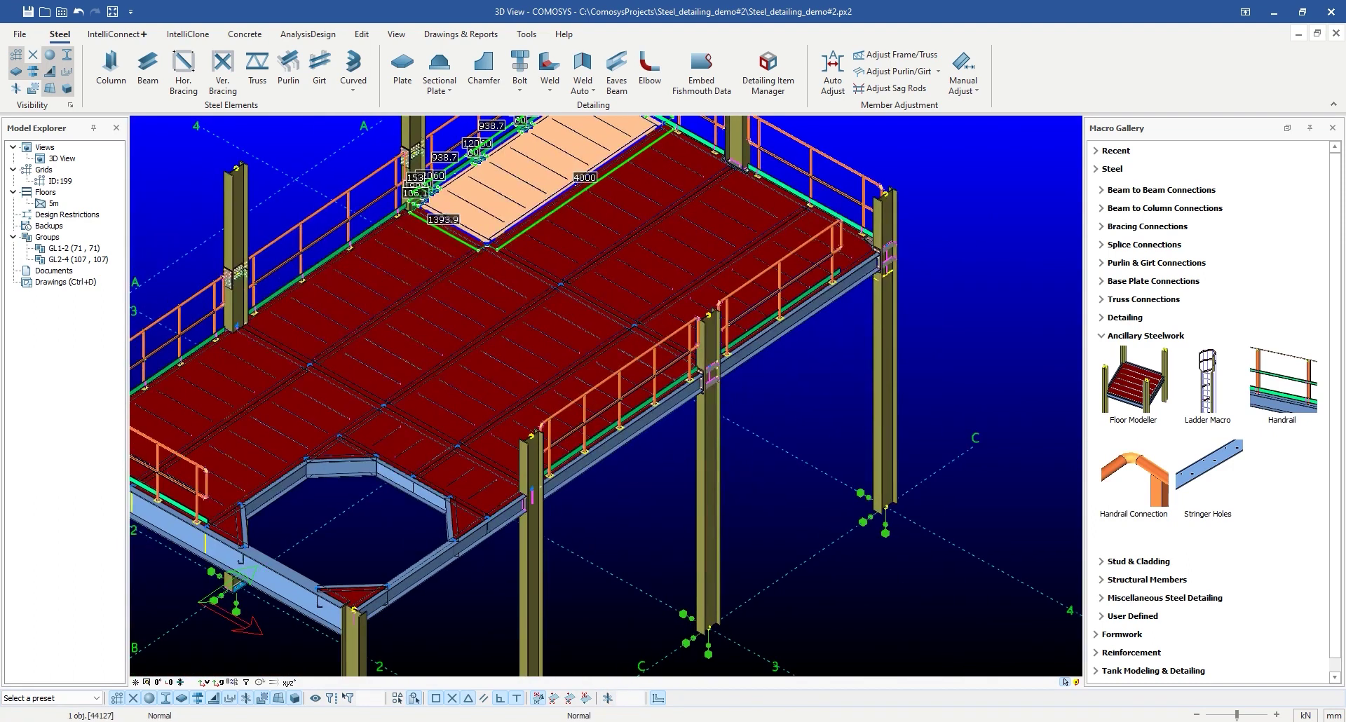
pyautogui.click(412, 260)
pyautogui.click(460, 324)
pyautogui.click(518, 363)
pyautogui.click(574, 402)
# Select the small plates around the octagonal opening, including the triangular corner plates, to inspect their shapes and dimensions.
pyautogui.scroll(4, 449, 507)
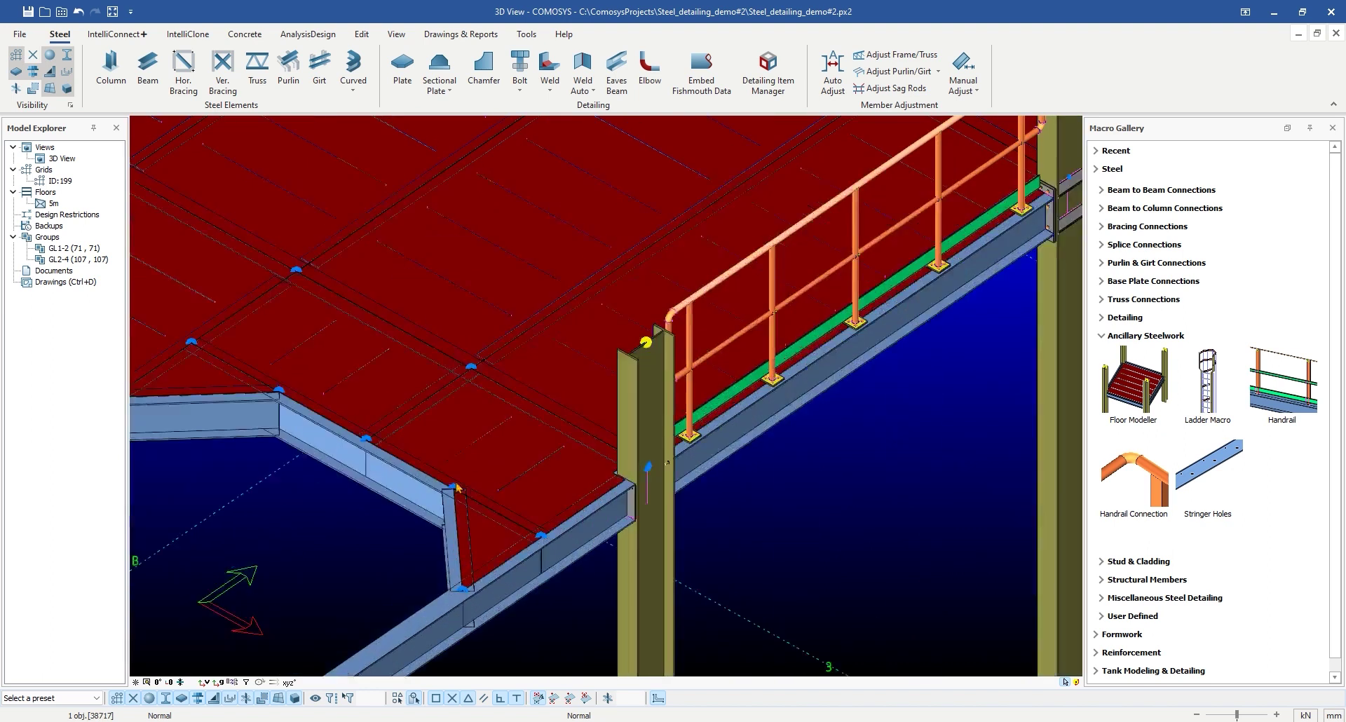
pyautogui.moveTo(448, 507); pyautogui.dragTo(753, 394, button='middle')
pyautogui.click(791, 339)
pyautogui.click(789, 404)
pyautogui.click(516, 277)
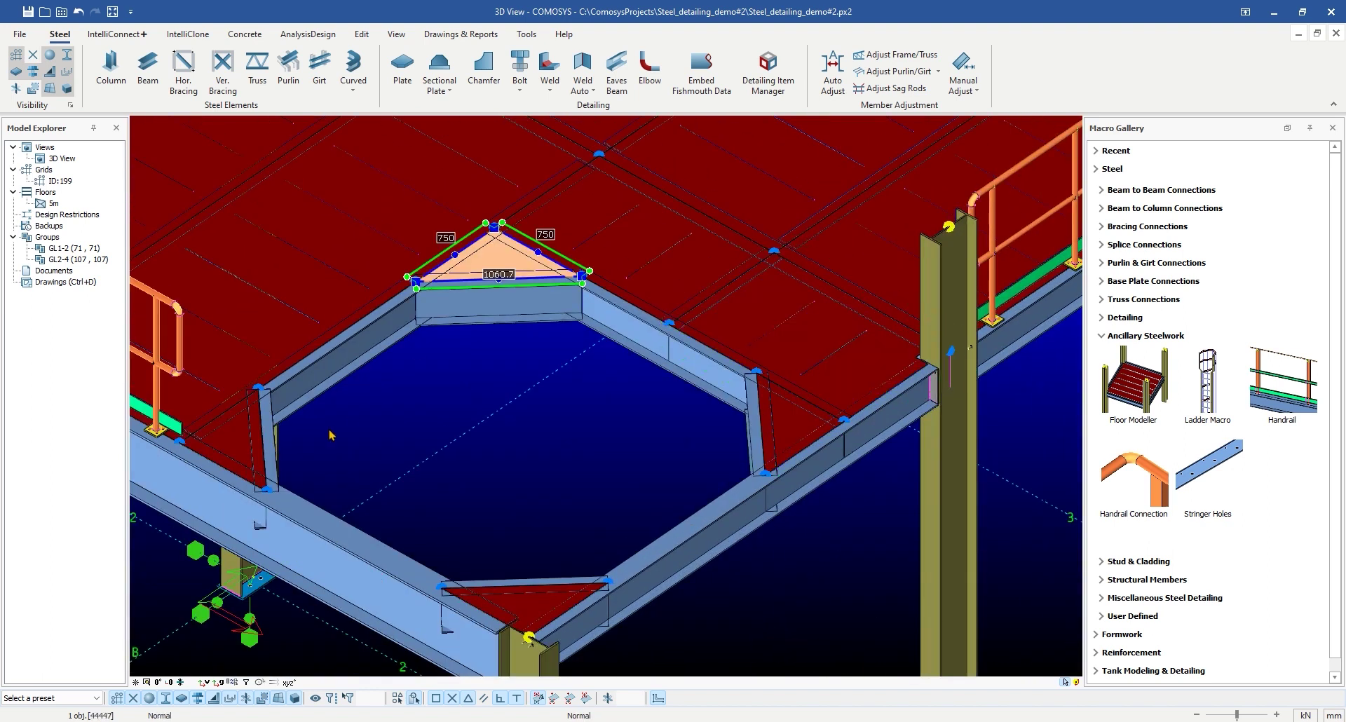
pyautogui.click(235, 460)
pyautogui.click(516, 589)
pyautogui.scroll(-5, 505, 419)
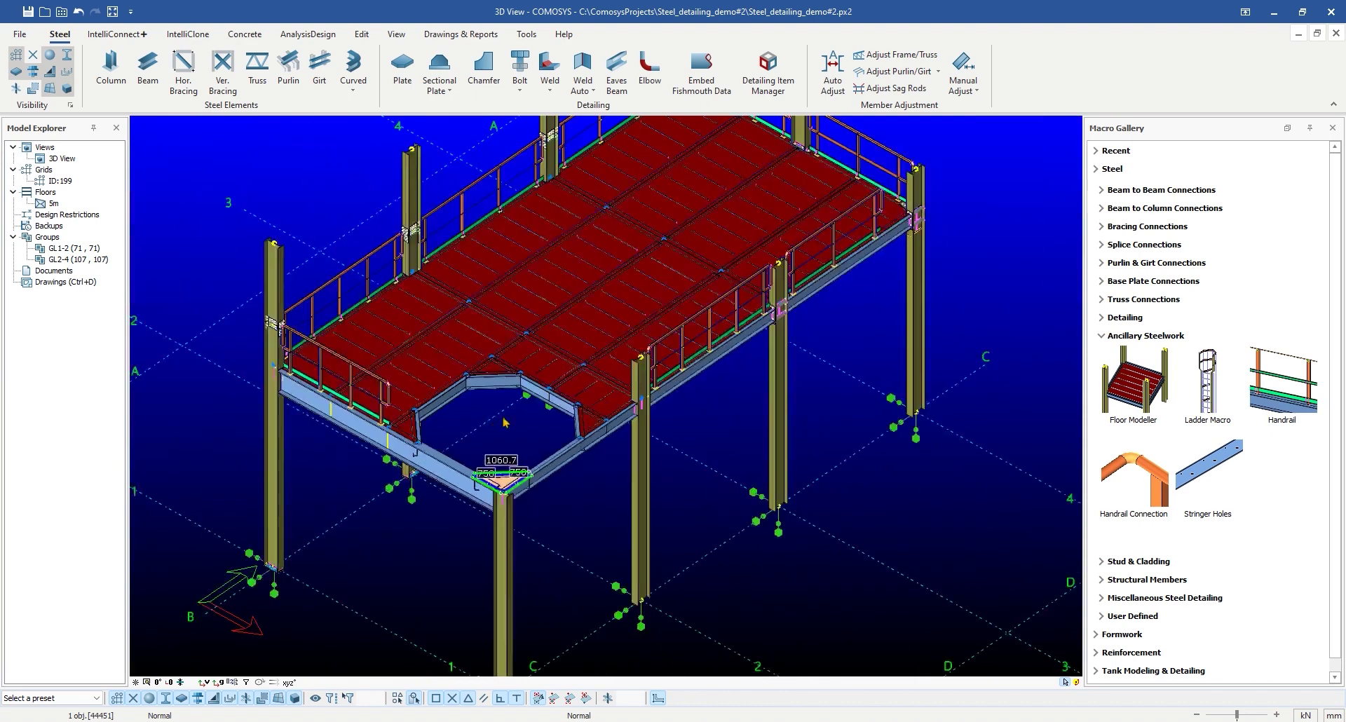
pyautogui.moveTo(501, 392); pyautogui.dragTo(451, 430, button='middle')
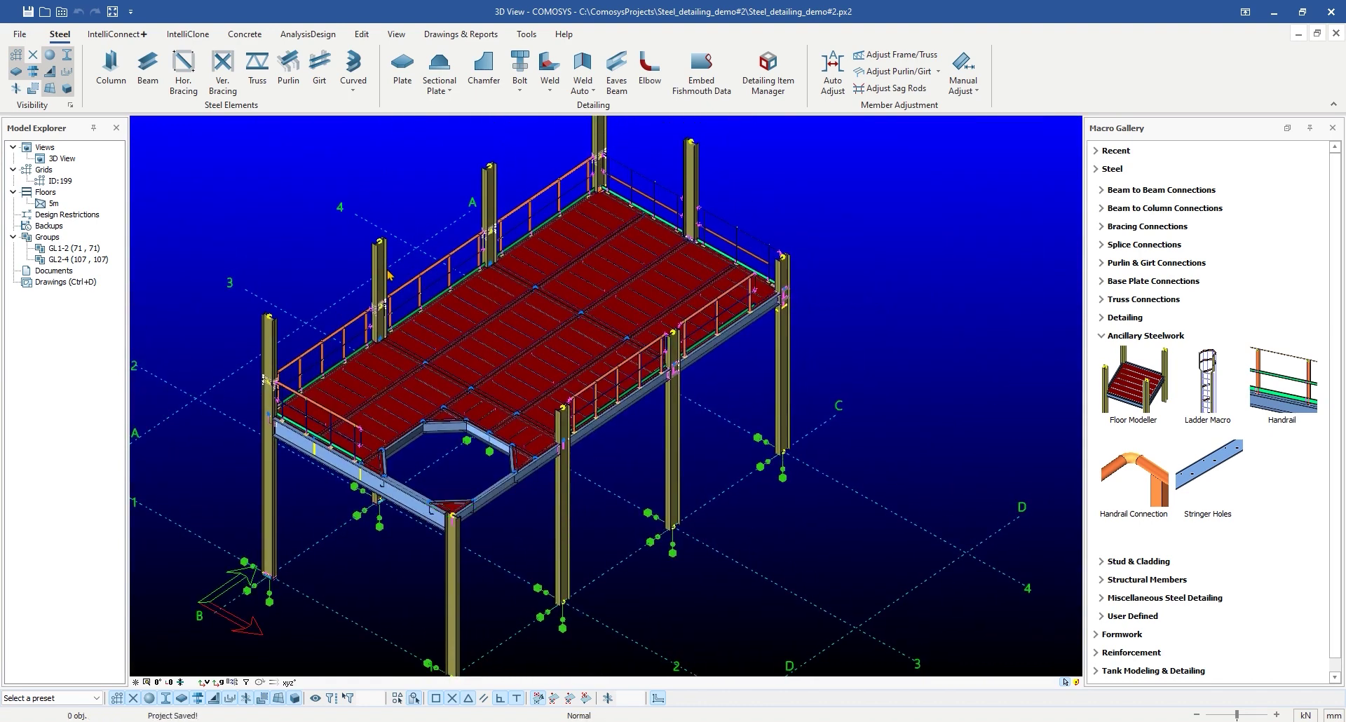
# Select the corner floor plate of the end bay and examine its edge cutouts around the columns and handrail base plates.
pyautogui.keyDown('shift'); pyautogui.moveTo(607, 403); pyautogui.dragTo(775, 389, button='middle'); pyautogui.keyUp('shift')
pyautogui.scroll(5, 854, 289)
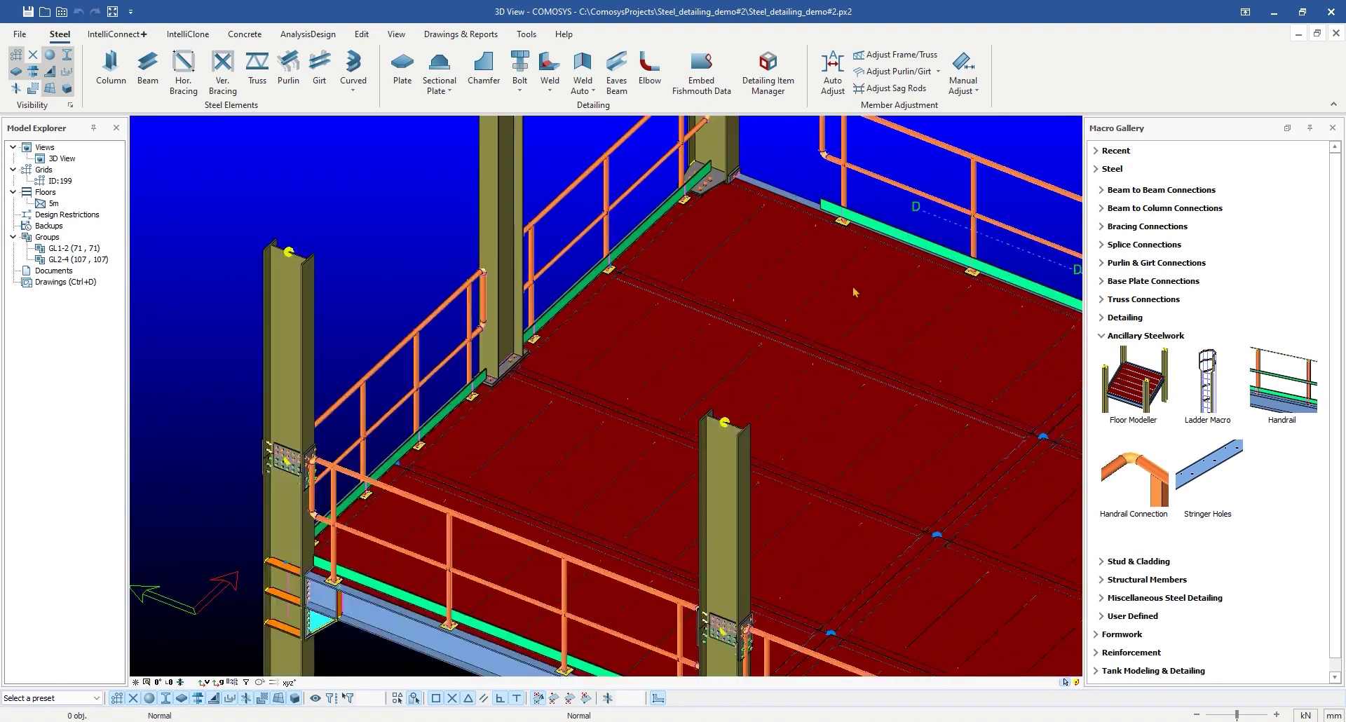
pyautogui.moveTo(854, 288); pyautogui.dragTo(519, 348, button='middle')
pyautogui.click(481, 340)
pyautogui.scroll(3, 449, 303)
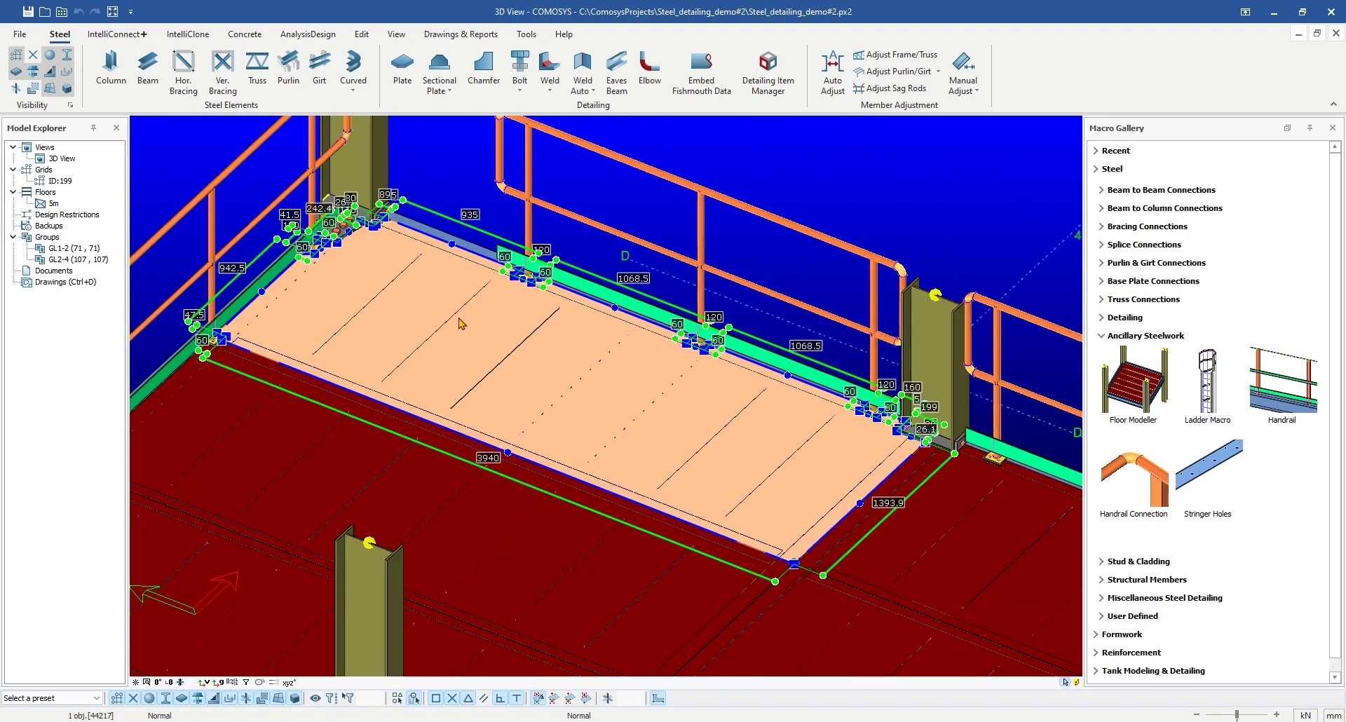
# Inspect the corner floor plate's cutouts around the handrail base plate and the bolted gusset, selecting the base plate to check its outline.
pyautogui.rightClick(462, 250)
pyautogui.rightClick(425, 290)
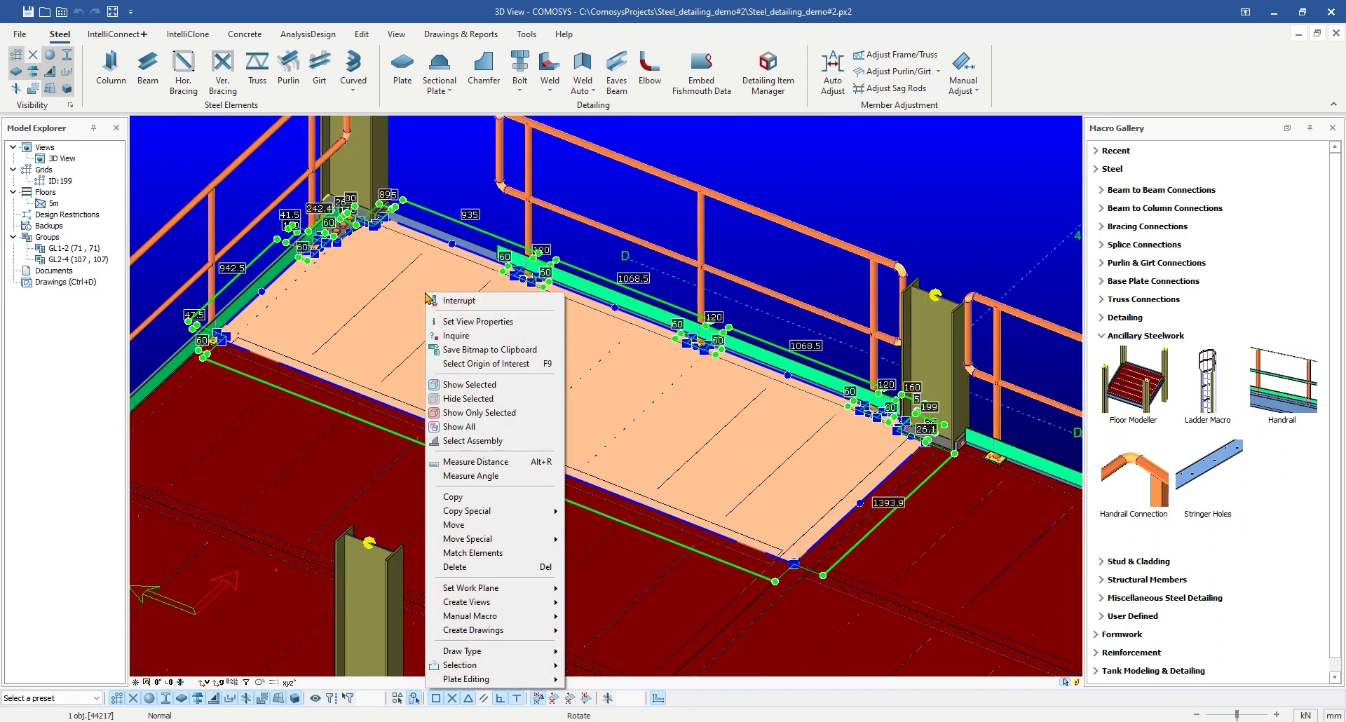
pyautogui.click(435, 187)
pyautogui.click(434, 187)
pyautogui.scroll(8, 323, 232)
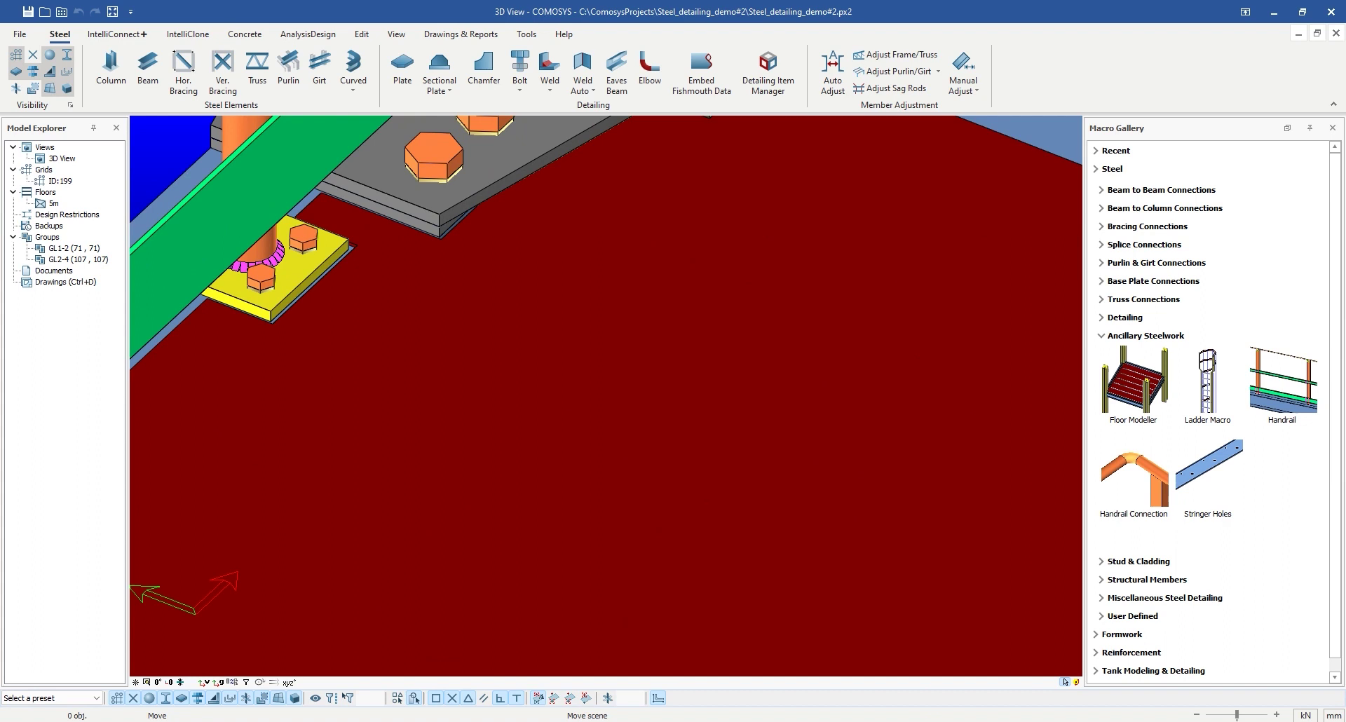
pyautogui.moveTo(311, 308); pyautogui.dragTo(363, 348, button='middle')
pyautogui.click(373, 313)
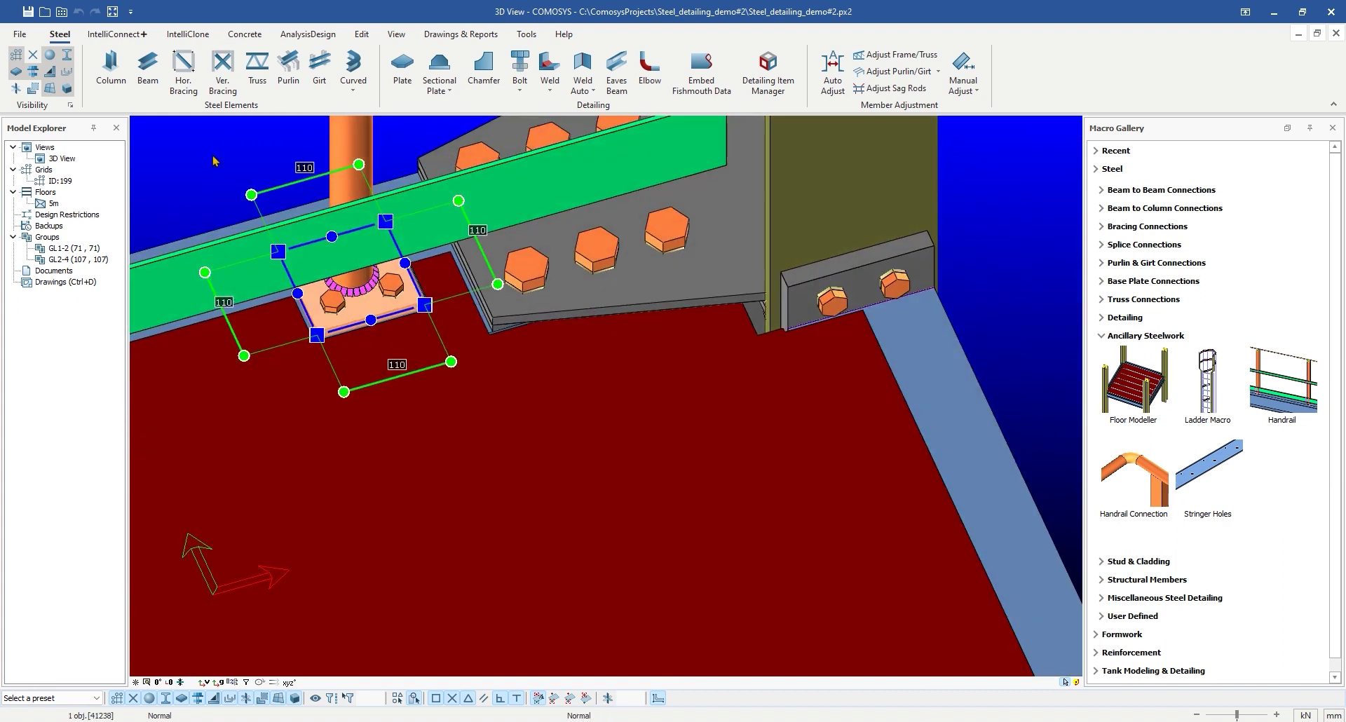
pyautogui.click(214, 157)
pyautogui.scroll(3, 335, 356)
pyautogui.scroll(2, 519, 334)
pyautogui.scroll(-3, 519, 335)
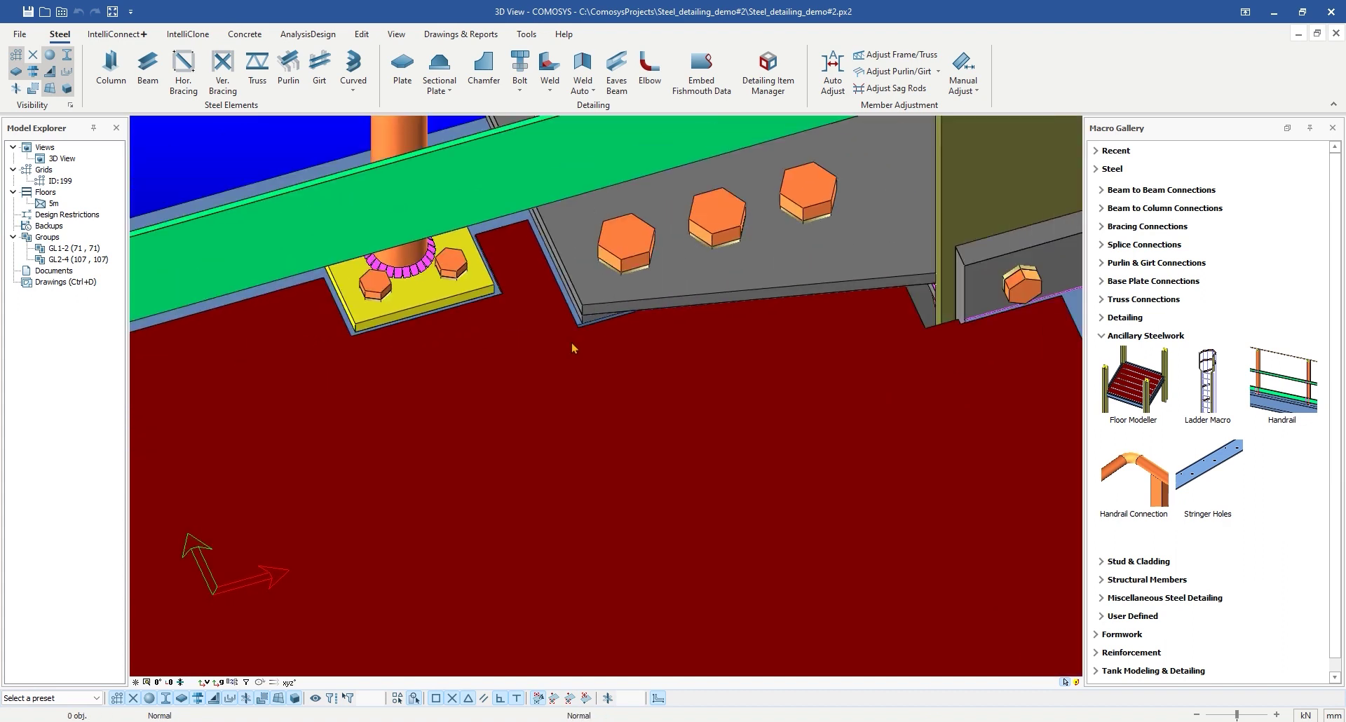
pyautogui.scroll(4, 511, 359)
pyautogui.scroll(1, 511, 359)
# Examine the floor plate's notches around the corner column and its bolted connection plate, selecting both plates to identify them.
pyautogui.moveTo(511, 360); pyautogui.dragTo(371, 389, button='middle')
pyautogui.moveTo(794, 382); pyautogui.dragTo(703, 351, button='middle')
pyautogui.click(499, 394)
pyautogui.scroll(3, 496, 383)
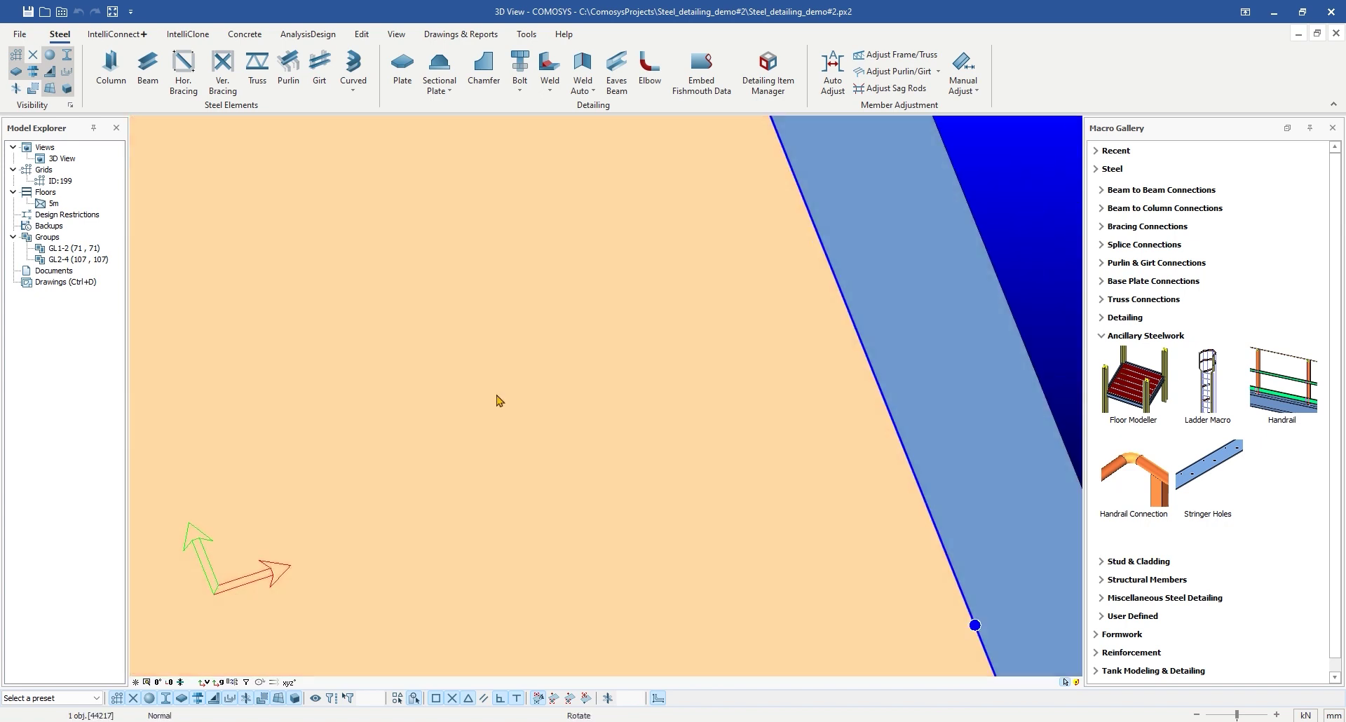
pyautogui.scroll(-5, 498, 400)
pyautogui.scroll(5, 511, 322)
pyautogui.scroll(3, 514, 253)
pyautogui.scroll(-3, 514, 253)
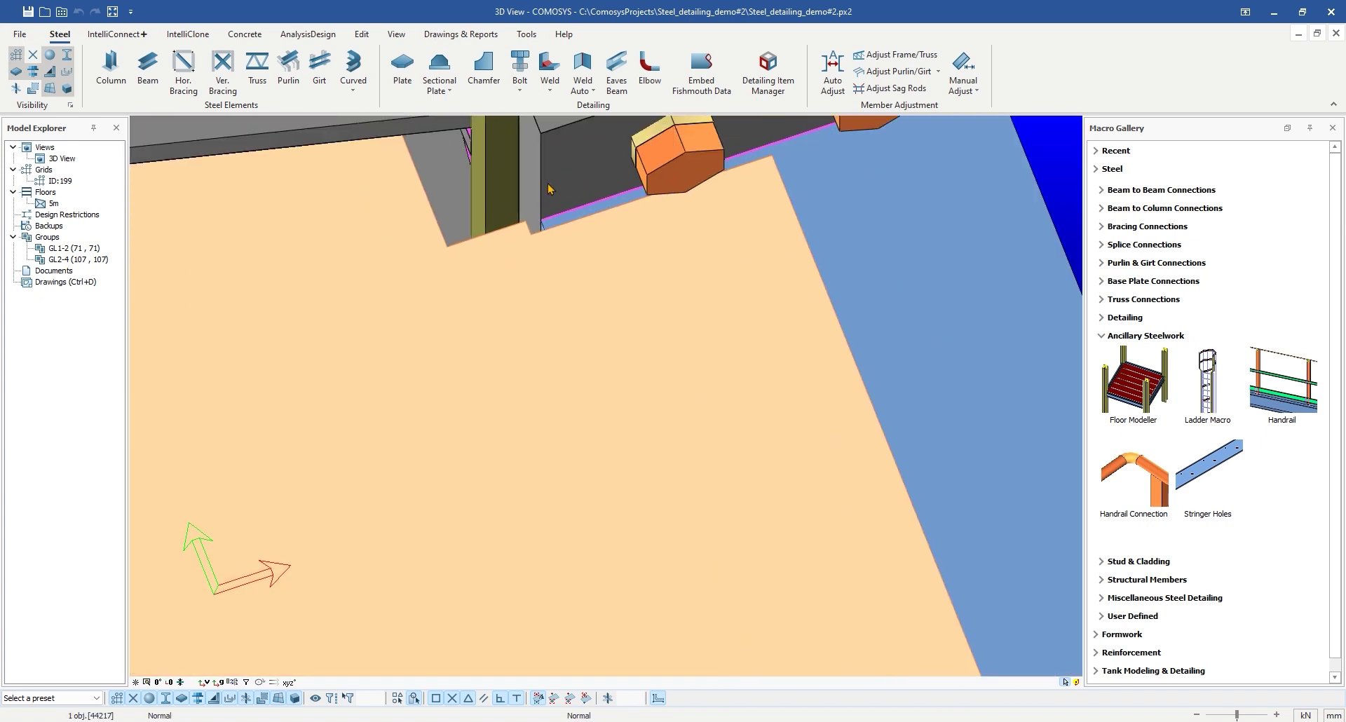
pyautogui.click(572, 193)
pyautogui.keyDown('shift'); pyautogui.moveTo(571, 193); pyautogui.dragTo(559, 386, button='middle'); pyautogui.keyUp('shift')
pyautogui.scroll(2, 557, 390)
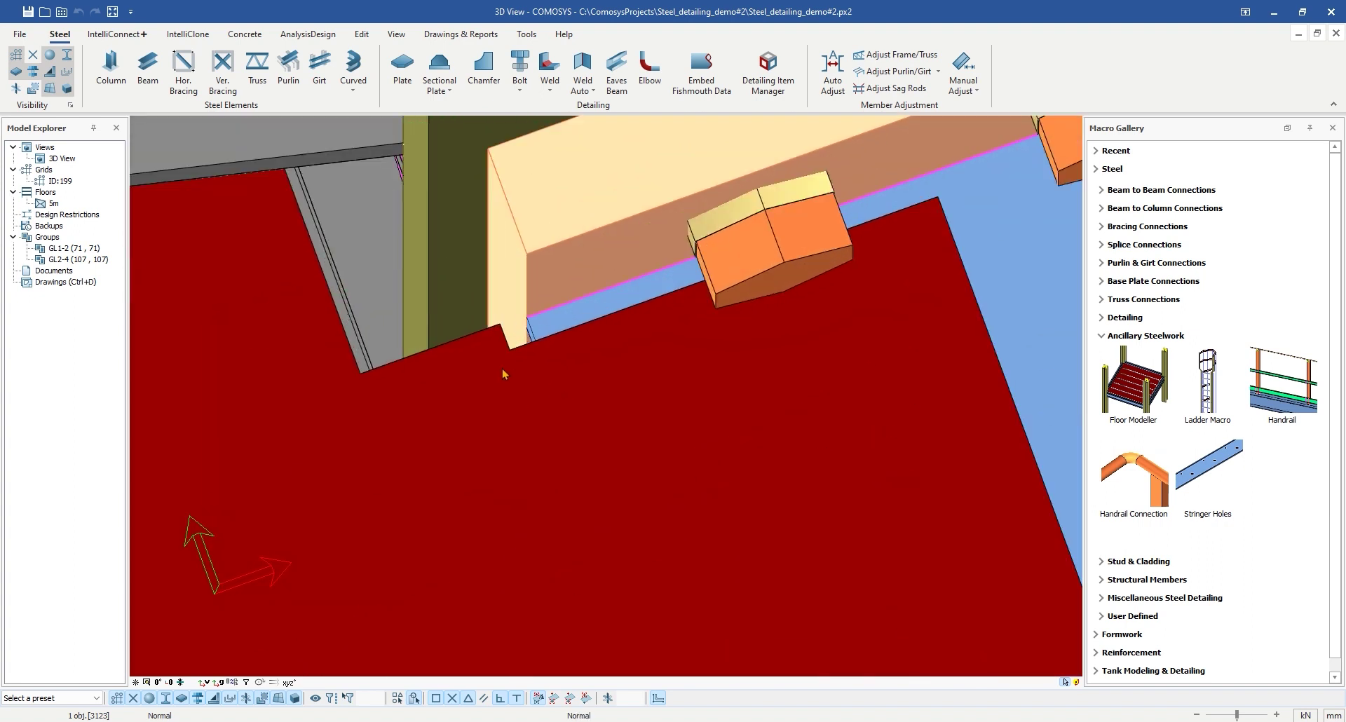
# Follow the floor plate's long handrail edge and examine the cutouts around the successive handrail base plates up to the next column.
pyautogui.scroll(-4, 502, 369)
pyautogui.scroll(-5, 504, 350)
pyautogui.moveTo(505, 347); pyautogui.dragTo(489, 213, button='middle')
pyautogui.scroll(8, 489, 214)
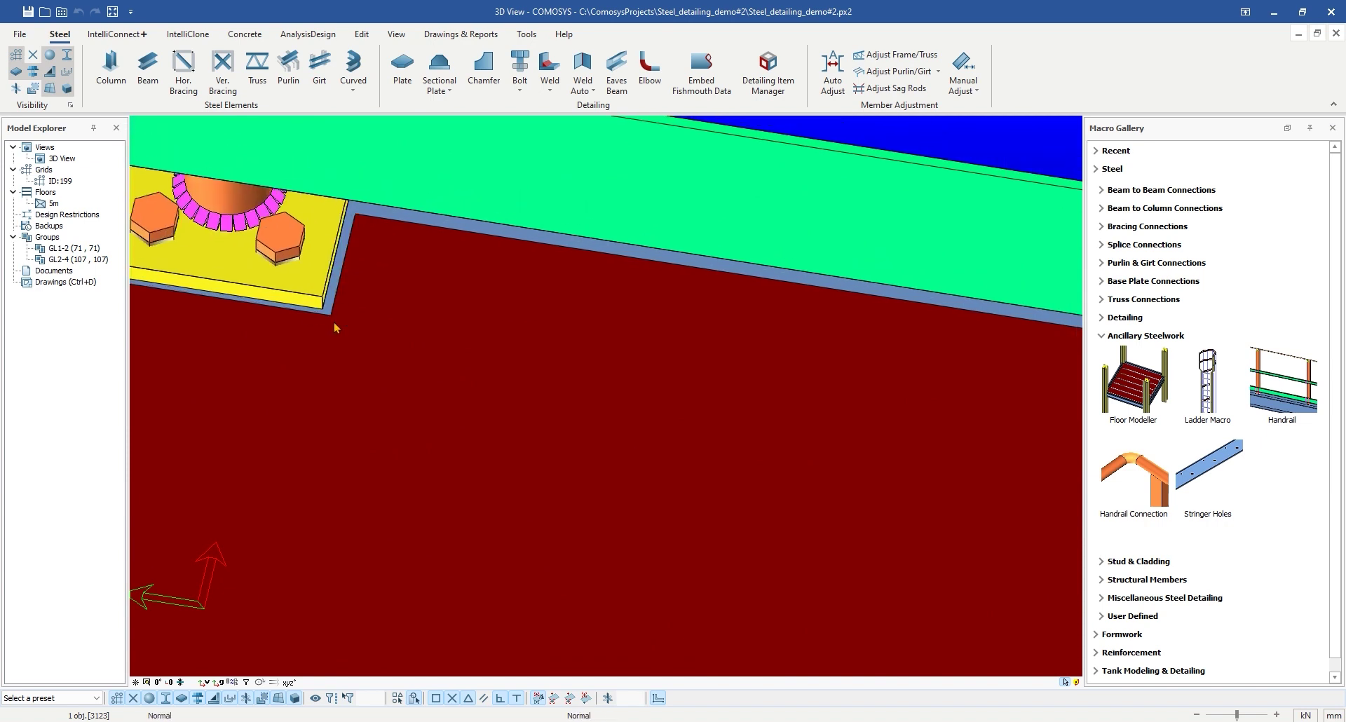
pyautogui.moveTo(331, 368); pyautogui.dragTo(245, 351, button='middle')
pyautogui.moveTo(701, 369); pyautogui.dragTo(250, 336, button='middle')
pyautogui.scroll(-2, 250, 336)
pyautogui.moveTo(442, 392); pyautogui.dragTo(287, 368, button='middle')
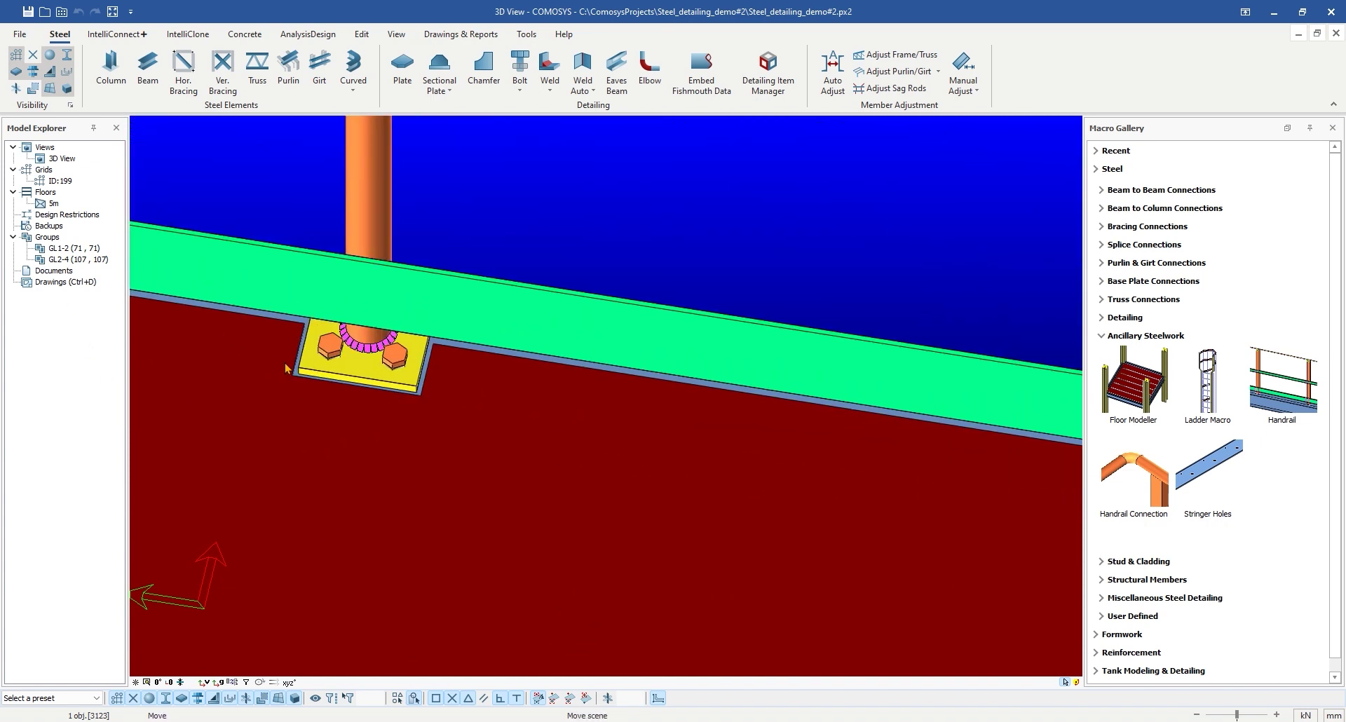
pyautogui.scroll(4, 400, 368)
pyautogui.scroll(-6, 401, 368)
pyautogui.moveTo(996, 429); pyautogui.dragTo(388, 353, button='middle')
pyautogui.scroll(4, 386, 352)
pyautogui.scroll(-2, 621, 406)
pyautogui.scroll(3, 657, 413)
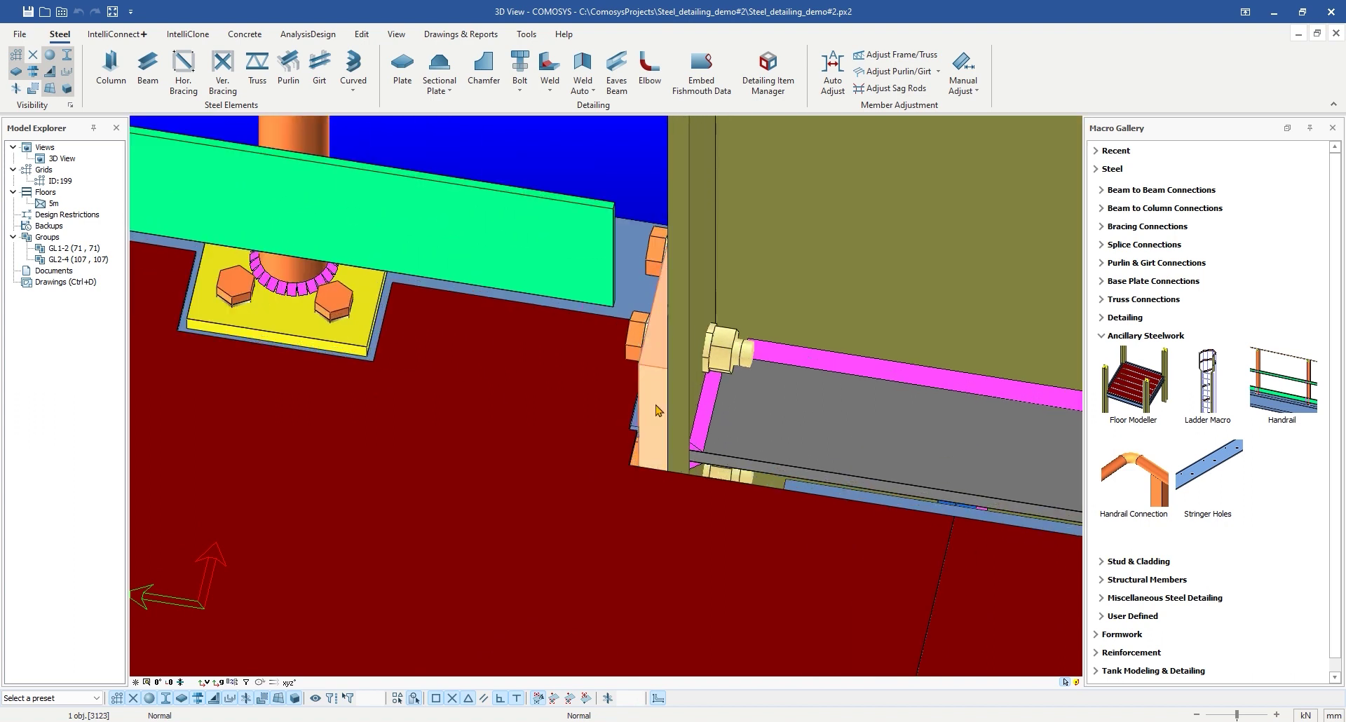
# Examine how the floor plates are notched around the intermediate column and its bolted connection plates.
pyautogui.keyDown('shift'); pyautogui.moveTo(658, 413); pyautogui.dragTo(550, 213, button='middle'); pyautogui.keyUp('shift')
pyautogui.scroll(-2, 664, 414)
pyautogui.scroll(4, 687, 444)
pyautogui.scroll(-3, 619, 395)
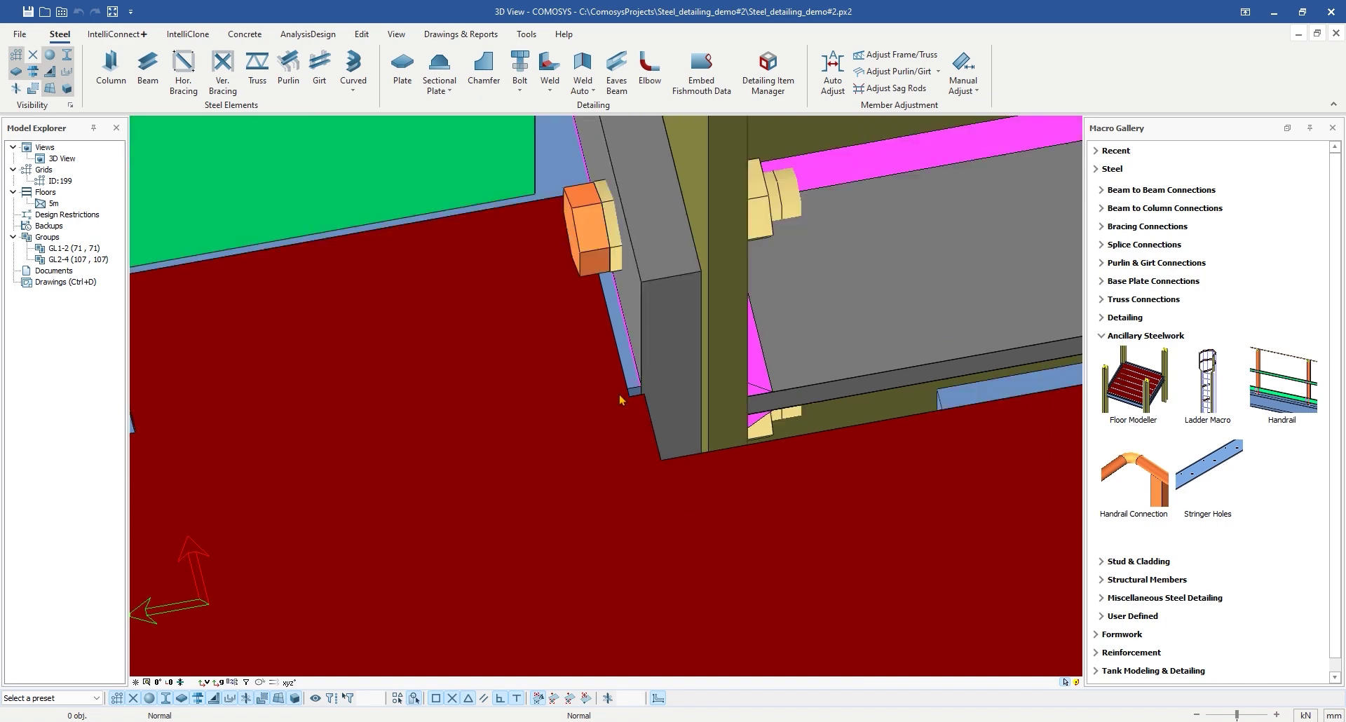
pyautogui.scroll(3, 620, 404)
pyautogui.scroll(-6, 620, 405)
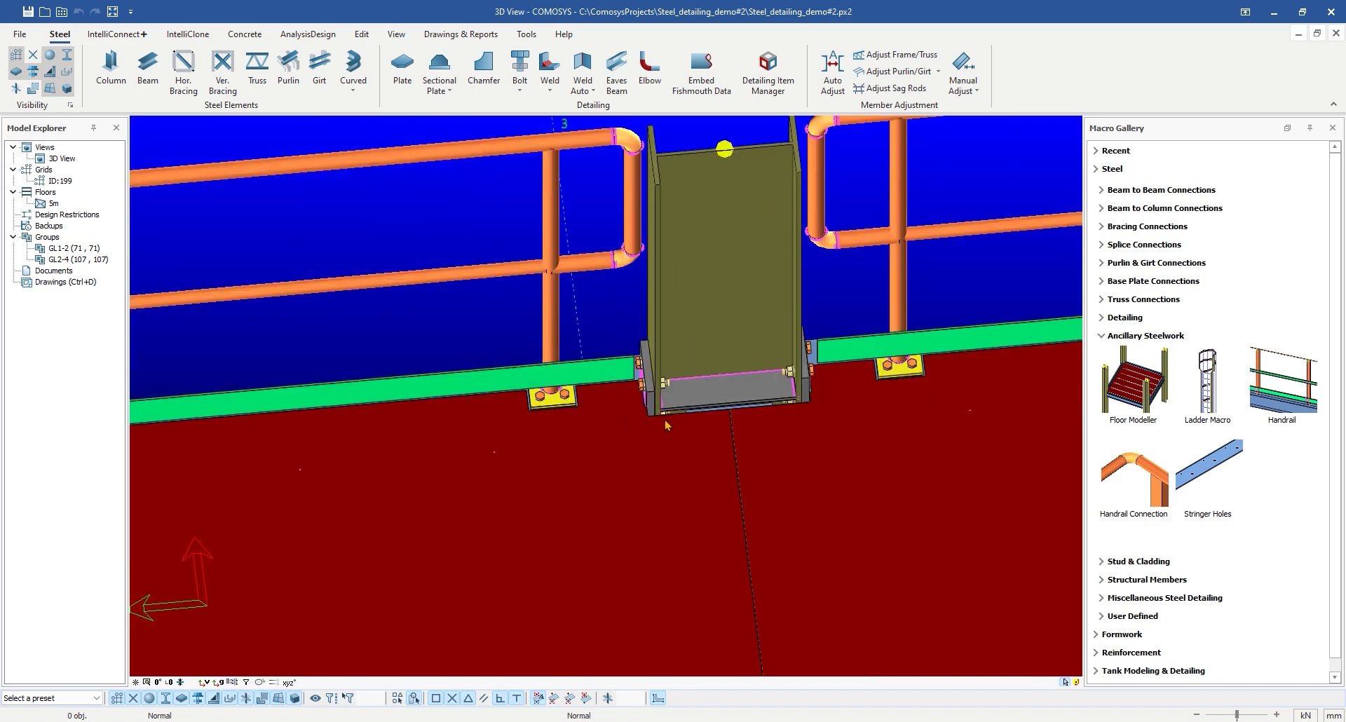
# Inspect the cutout around a handrail base plate at a joint between floor plates, and review the platform's end bay as a whole.
pyautogui.moveTo(601, 454); pyautogui.dragTo(656, 415, button='middle')
pyautogui.keyDown('shift'); pyautogui.moveTo(514, 483); pyautogui.dragTo(533, 526, button='middle'); pyautogui.keyUp('shift')
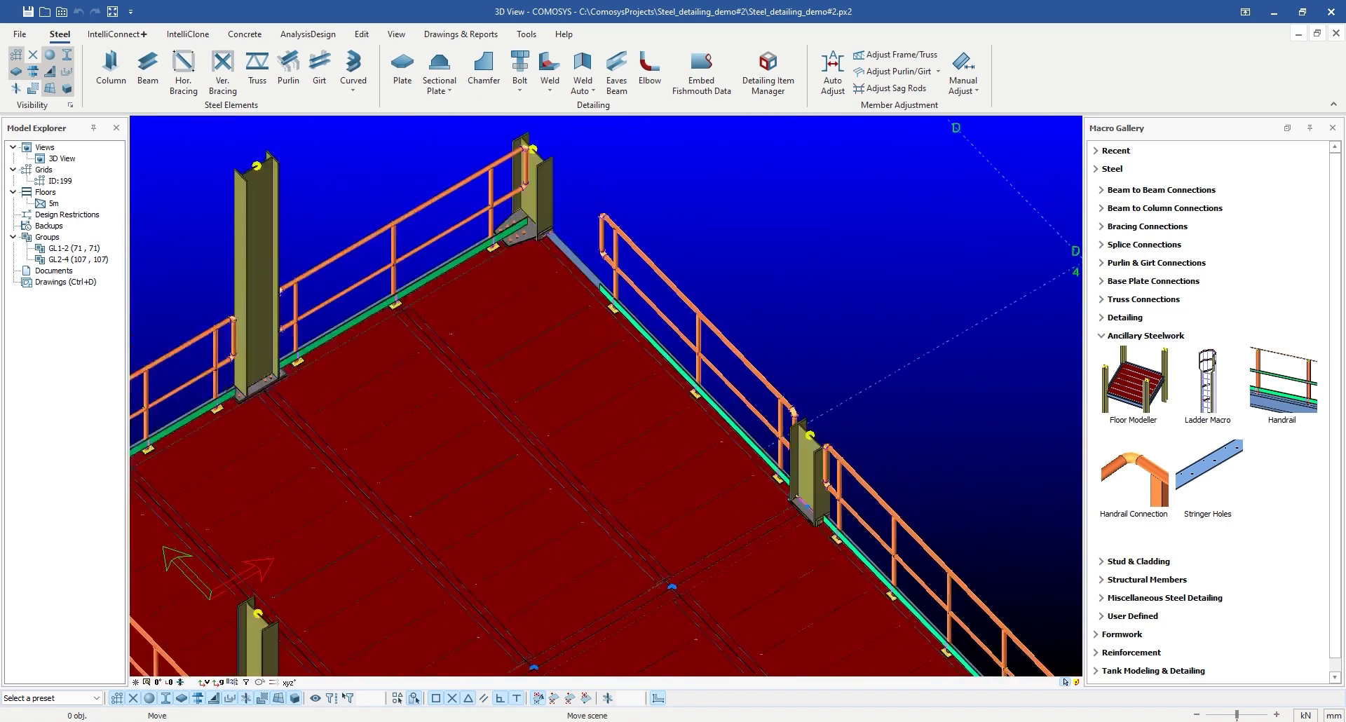
pyautogui.scroll(8, 421, 347)
pyautogui.moveTo(429, 282); pyautogui.dragTo(422, 343, button='middle')
pyautogui.scroll(-6, 423, 345)
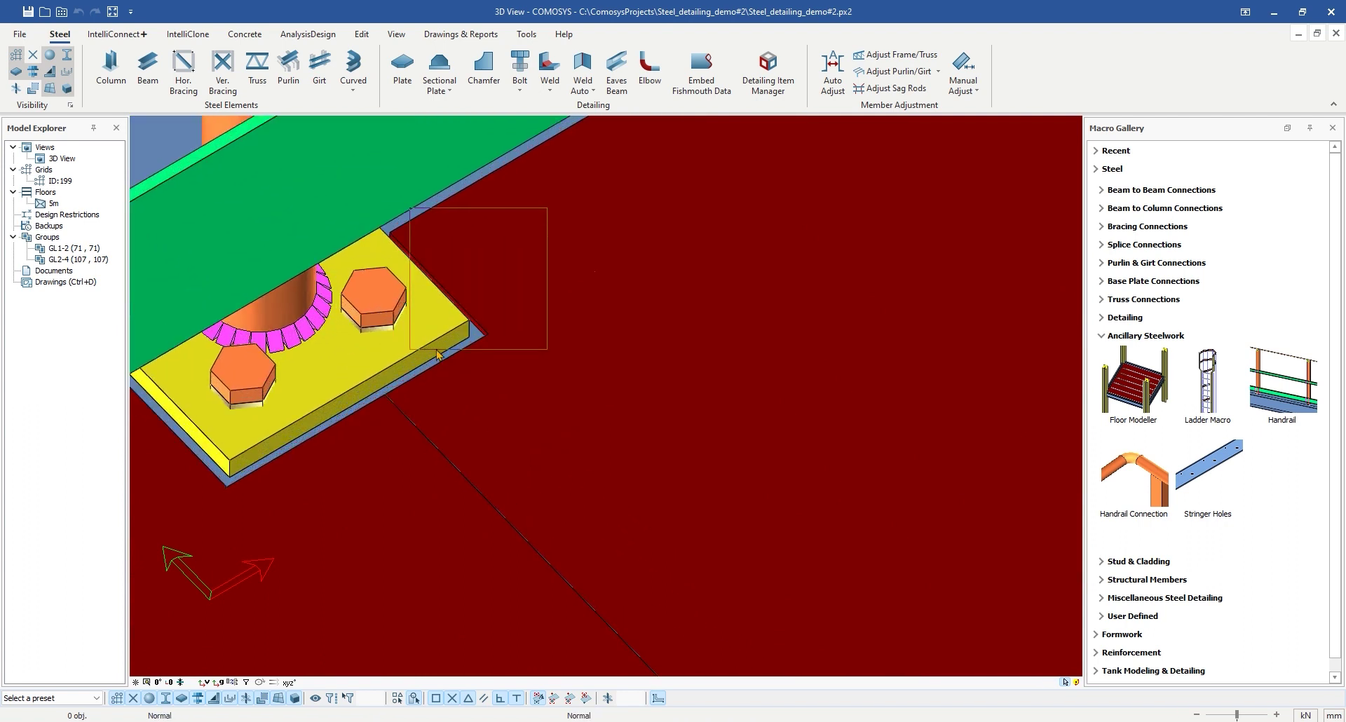
pyautogui.scroll(-3, 533, 439)
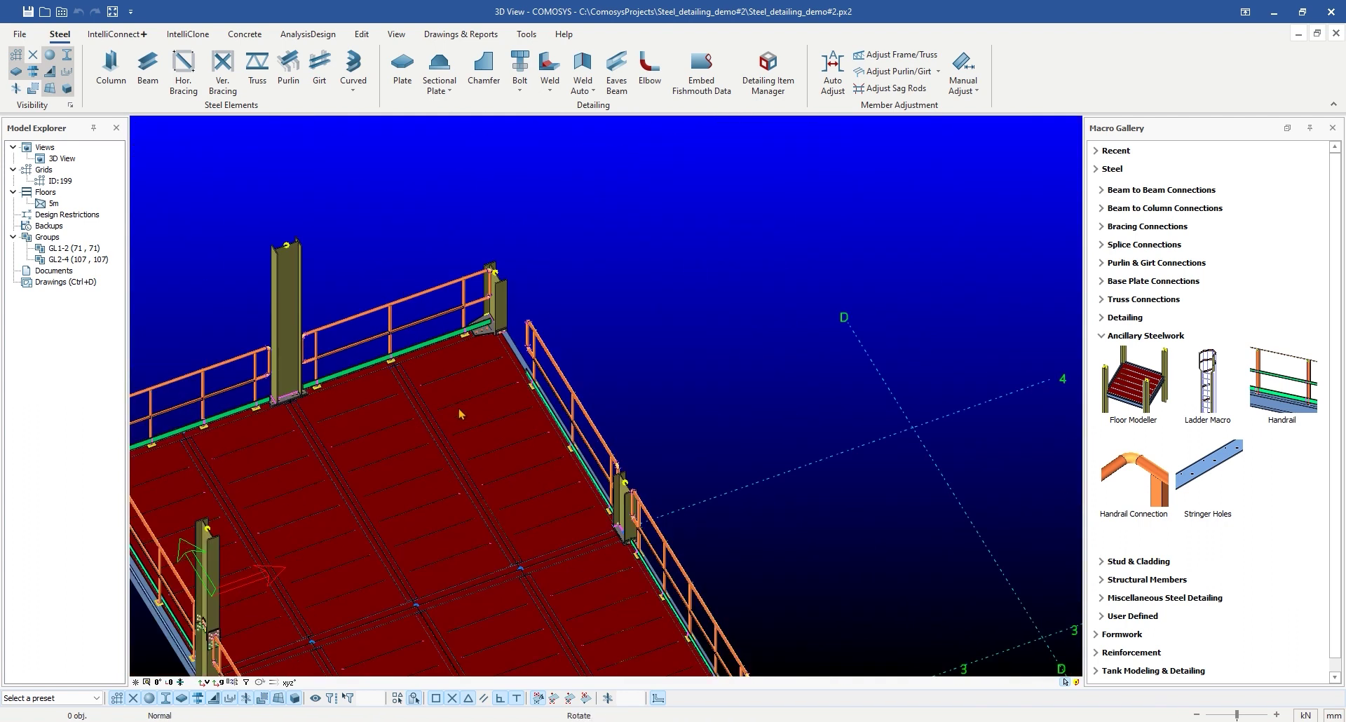
pyautogui.moveTo(601, 352); pyautogui.dragTo(636, 261, button='middle')
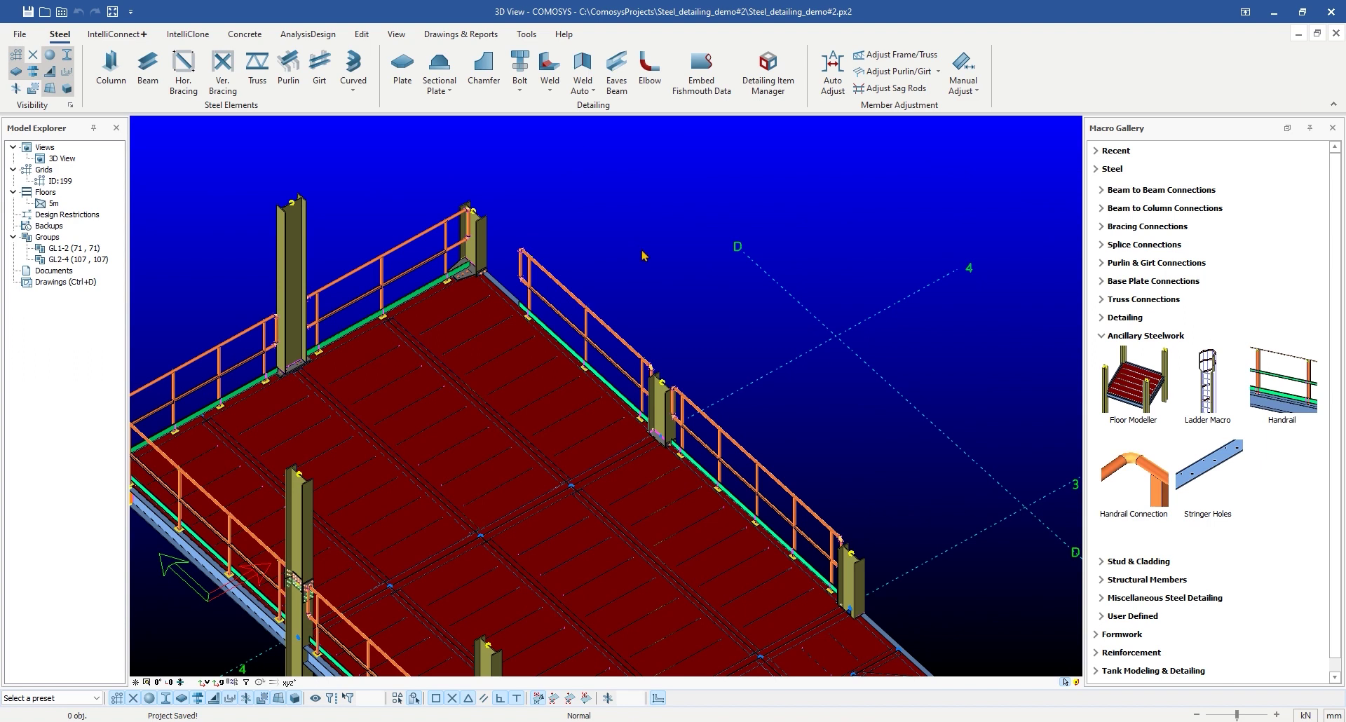
# Select the corner floor plate's complete assembly and show only those elements.
pyautogui.scroll(5, 474, 393)
pyautogui.rightClick(483, 340)
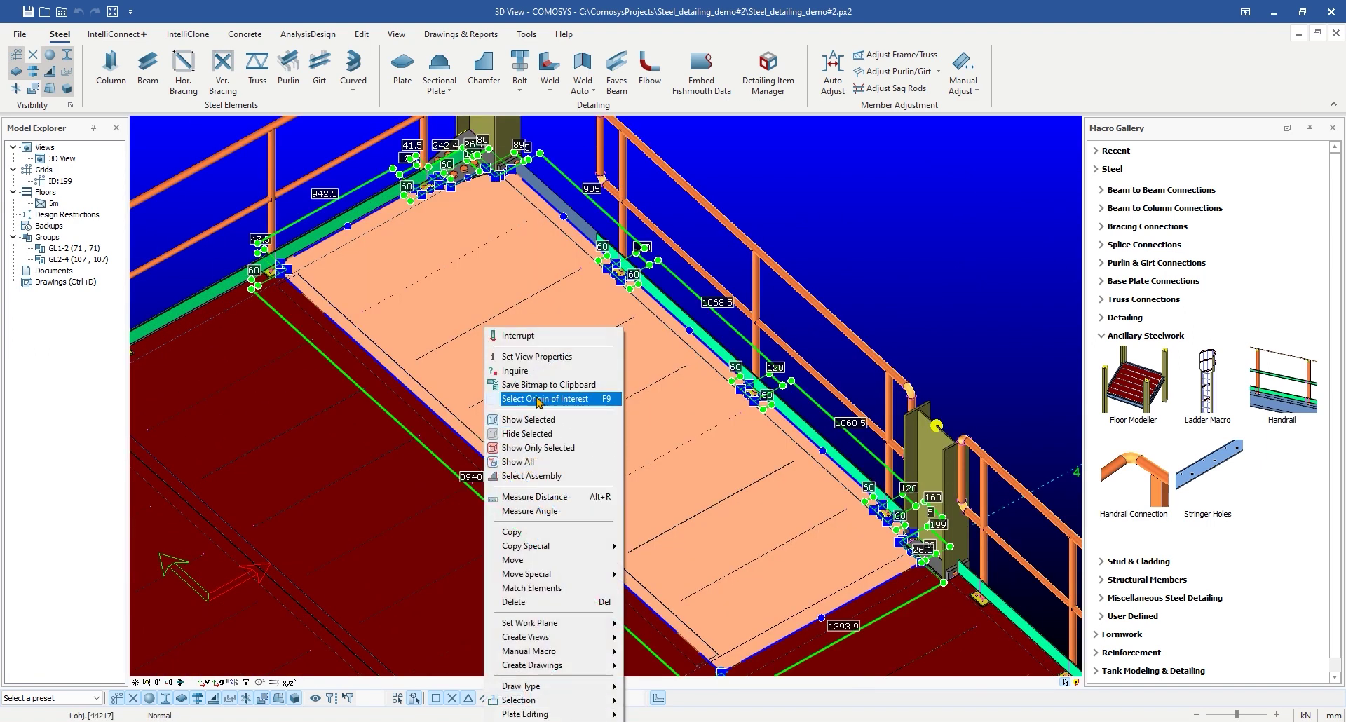
pyautogui.click(538, 477)
pyautogui.rightClick(820, 185)
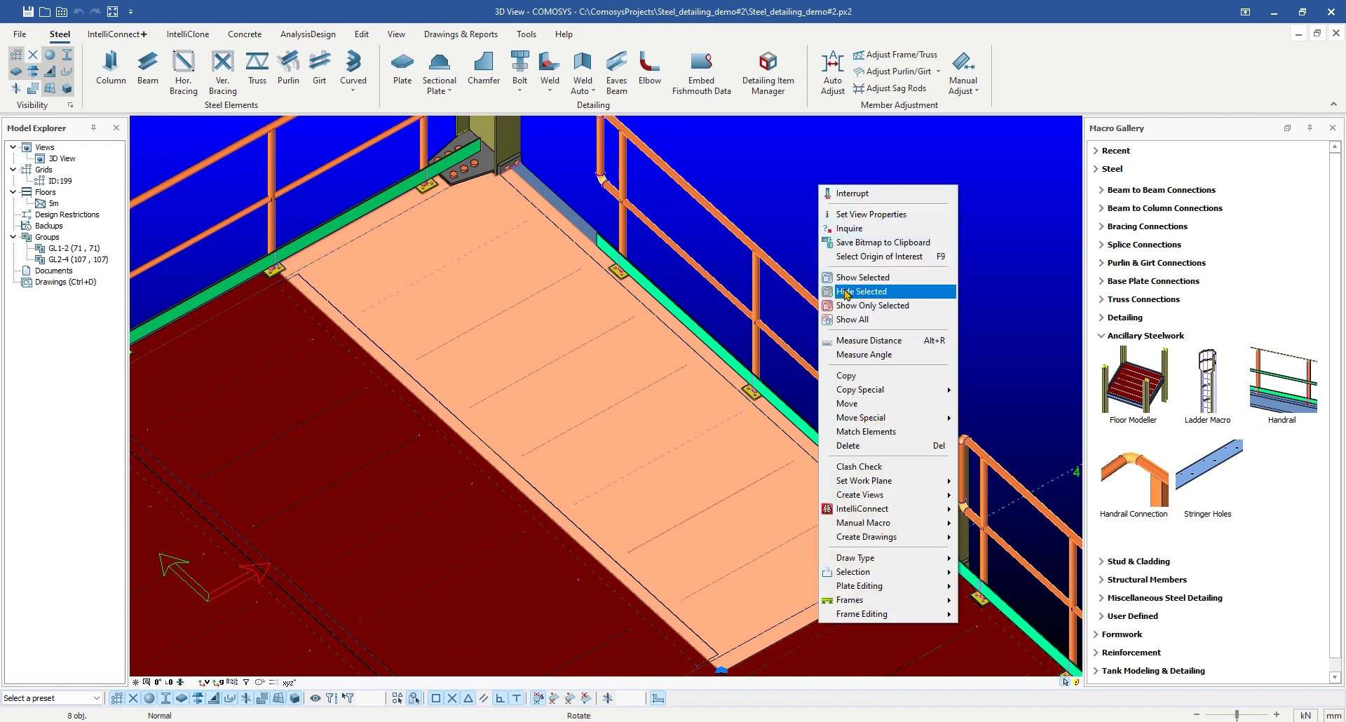
pyautogui.click(825, 303)
# Examine the angle stiffeners on the underside of the isolated floor plate.
pyautogui.moveTo(578, 321); pyautogui.dragTo(626, 242, button='middle')
pyautogui.scroll(2, 728, 380)
pyautogui.scroll(2, 728, 381)
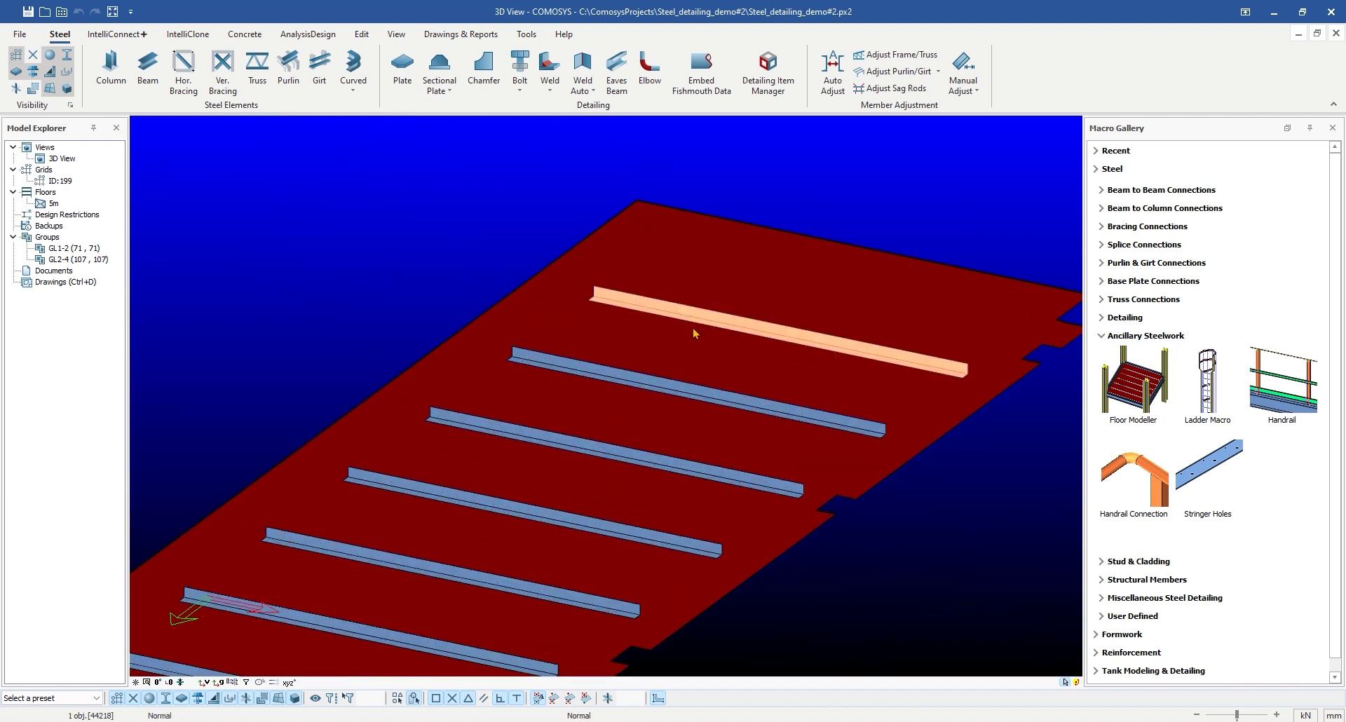
pyautogui.moveTo(596, 428); pyautogui.dragTo(646, 285, button='middle')
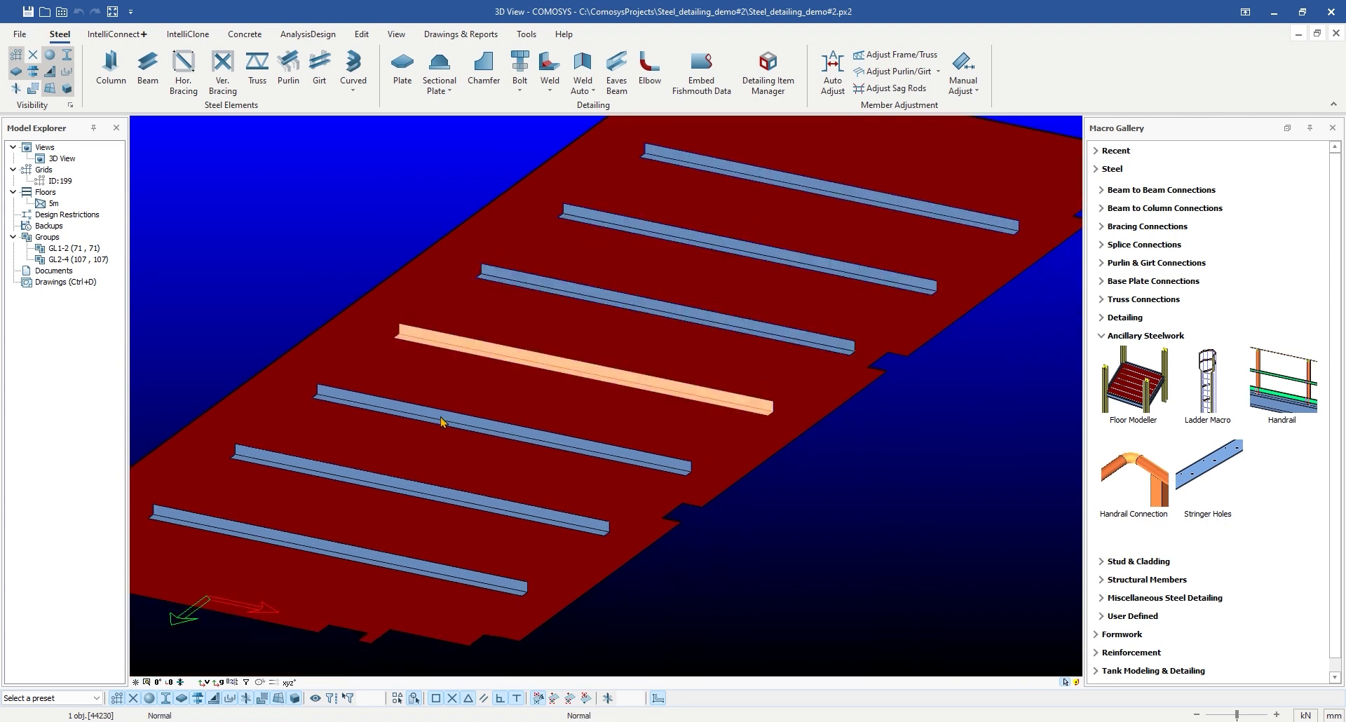
pyautogui.scroll(-3, 482, 346)
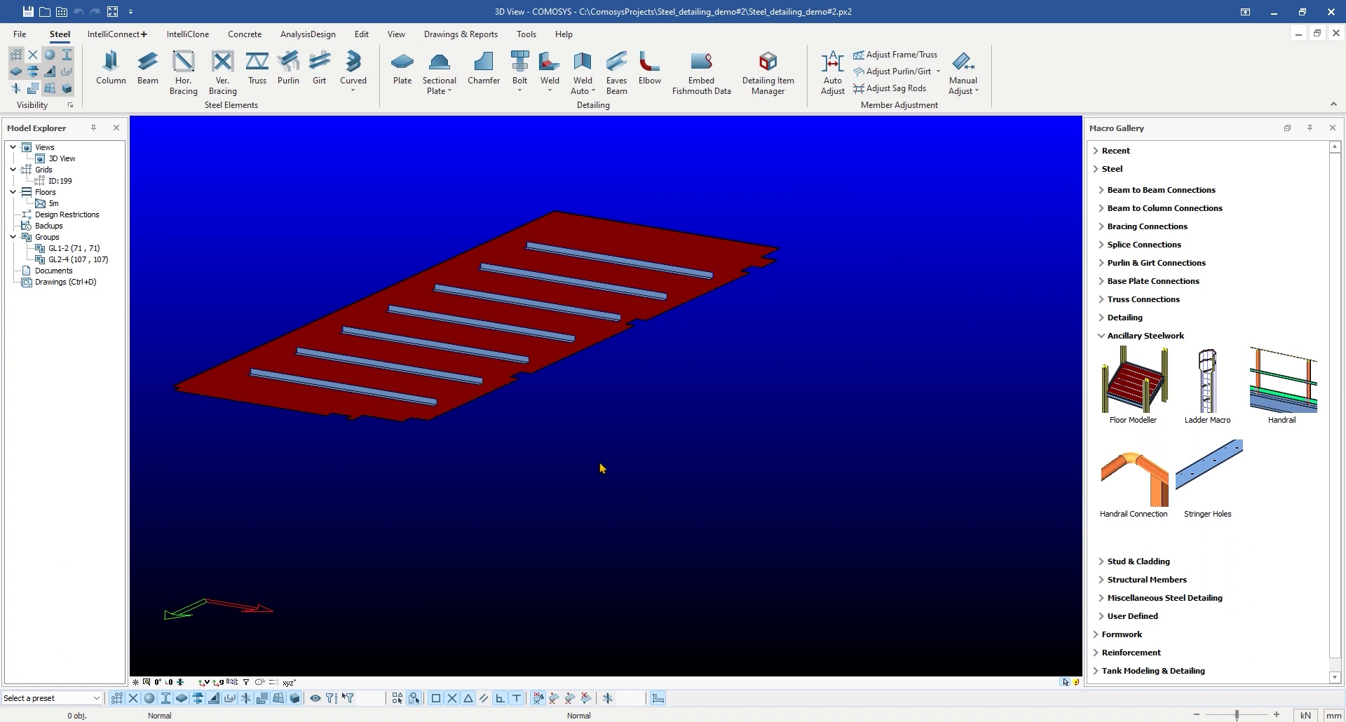
pyautogui.moveTo(601, 468); pyautogui.dragTo(644, 488, button='middle')
# Open the isolated plate's floor macro settings, try Grating as the floor plate type and return it to Chequered Plate.
pyautogui.doubleClick(660, 411)
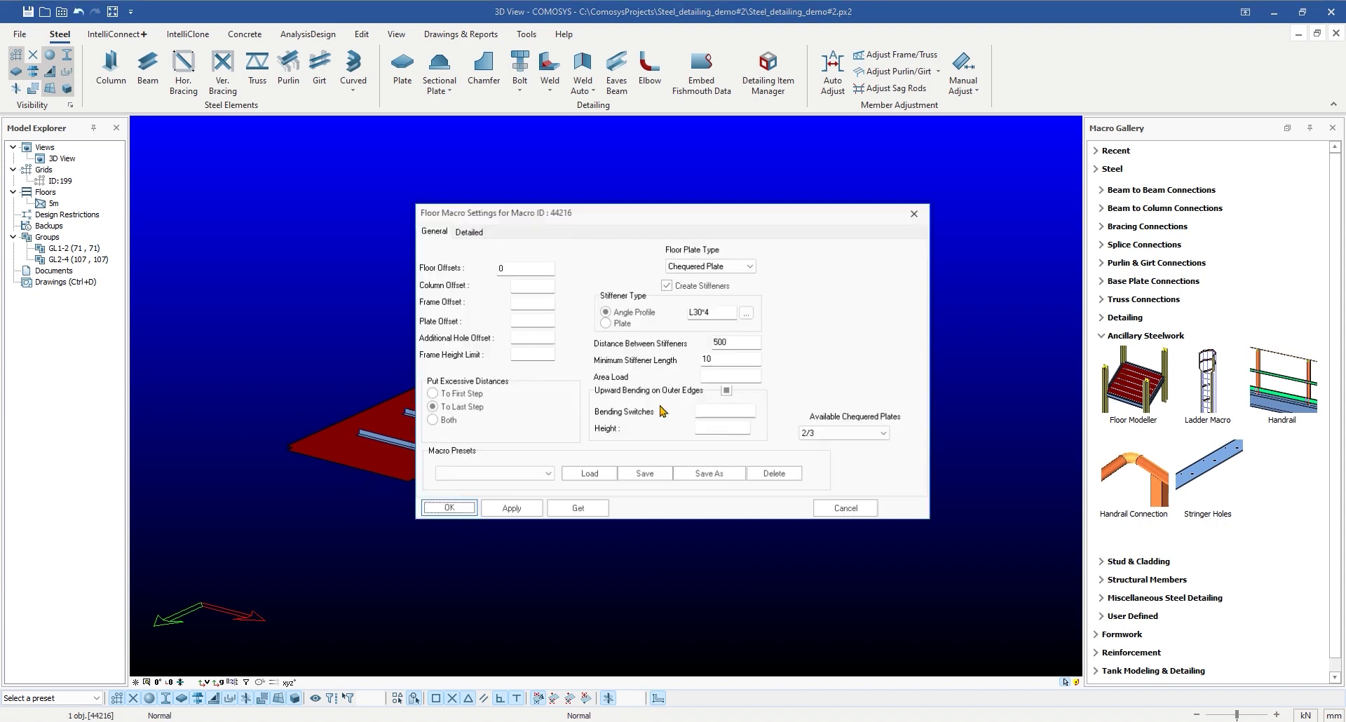
pyautogui.moveTo(622, 221); pyautogui.dragTo(844, 193)
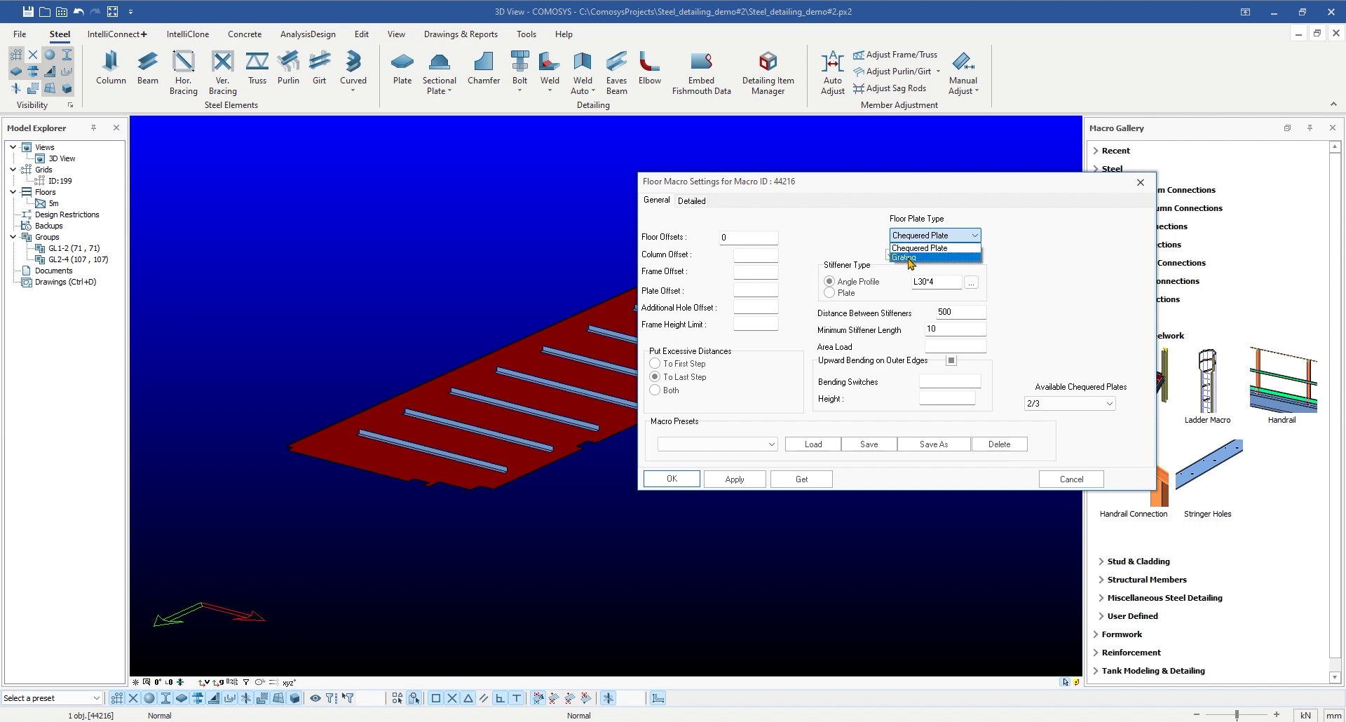
pyautogui.click(908, 257)
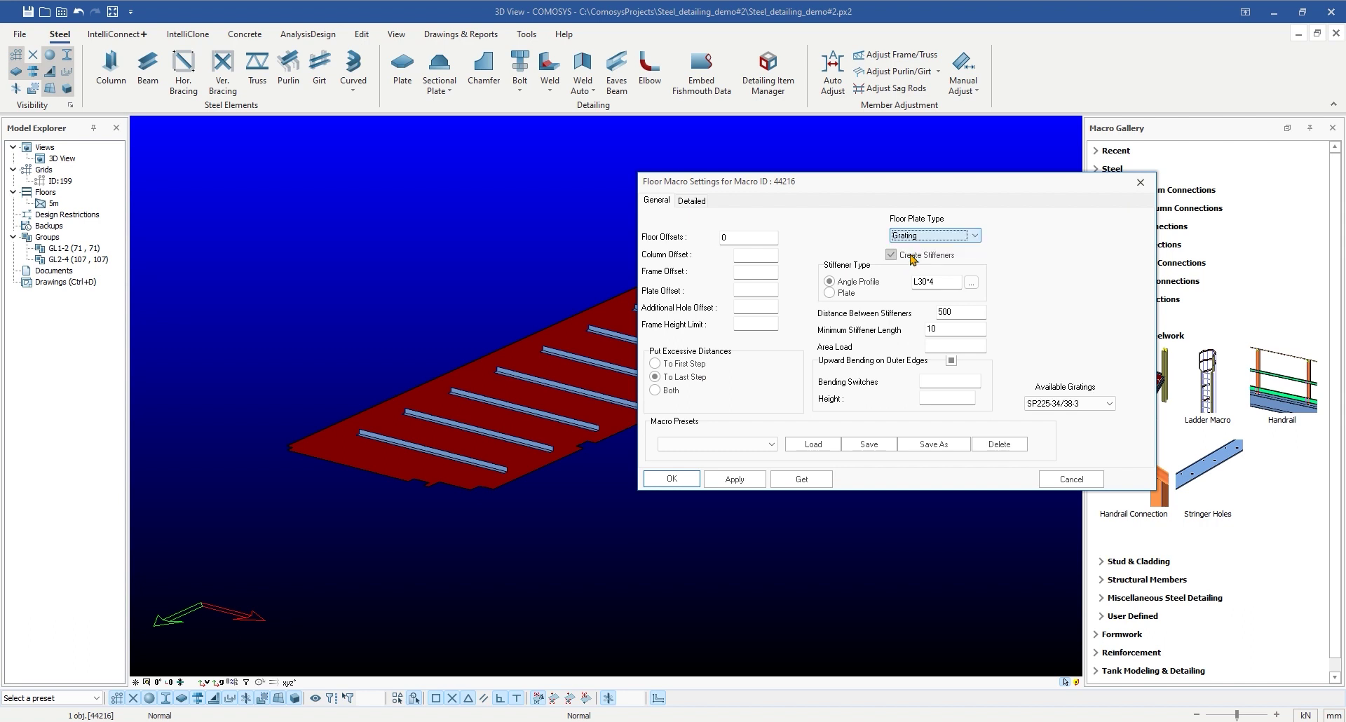
pyautogui.click(1070, 406)
pyautogui.click(1067, 481)
pyautogui.click(961, 237)
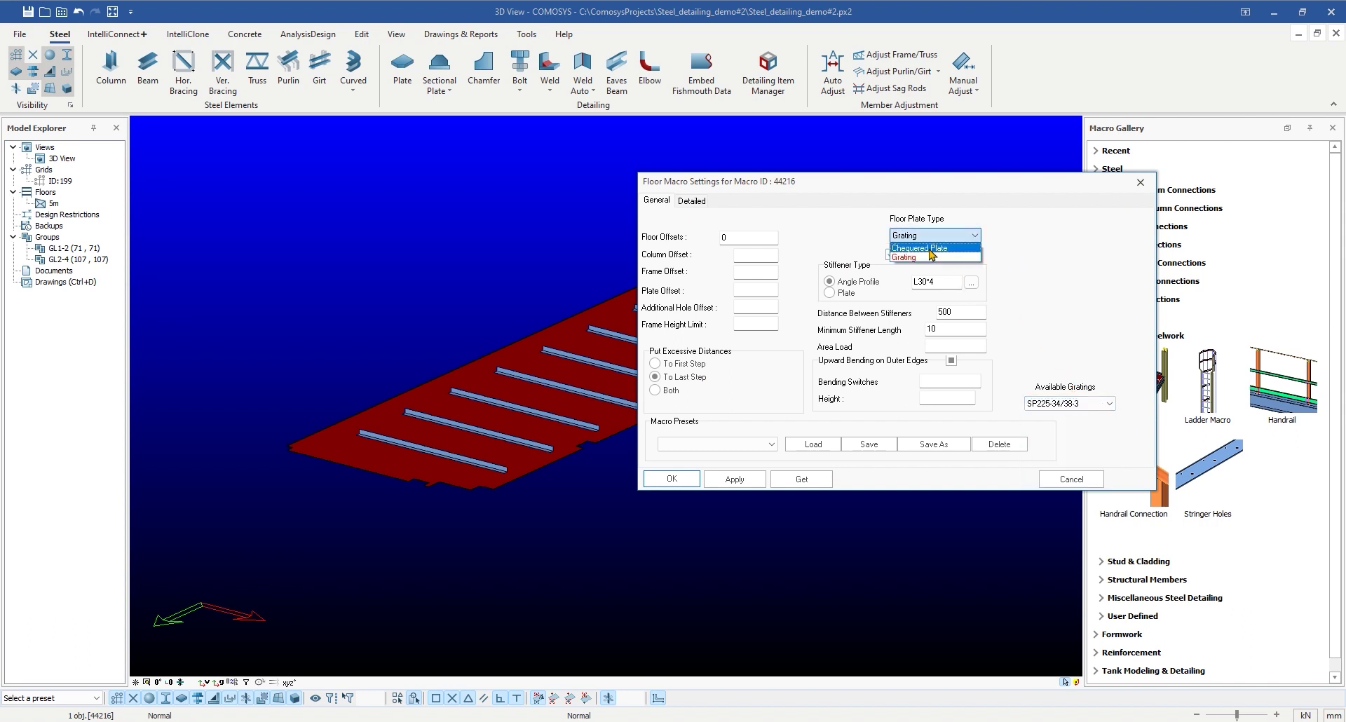
pyautogui.click(929, 258)
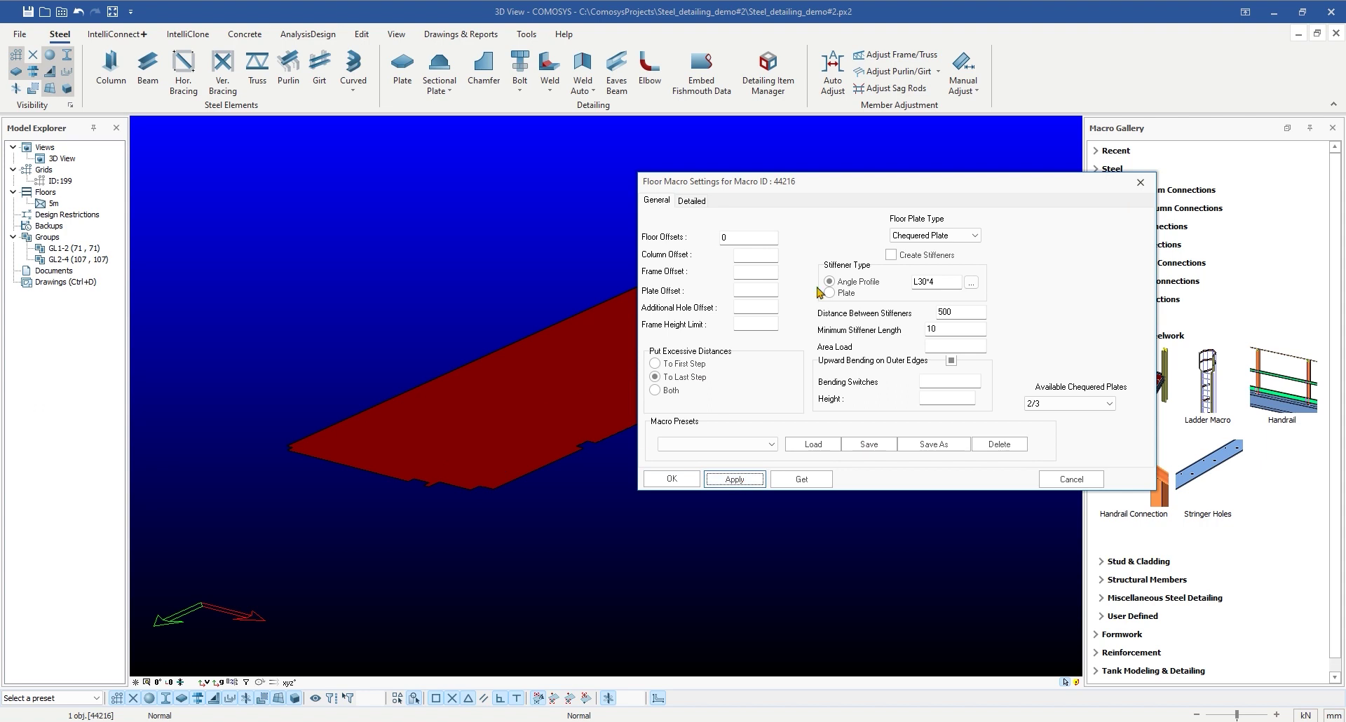
# Re-enable the plate's stiffeners and try distances between stiffeners of 400 and 1000 mm.
pyautogui.click(744, 479)
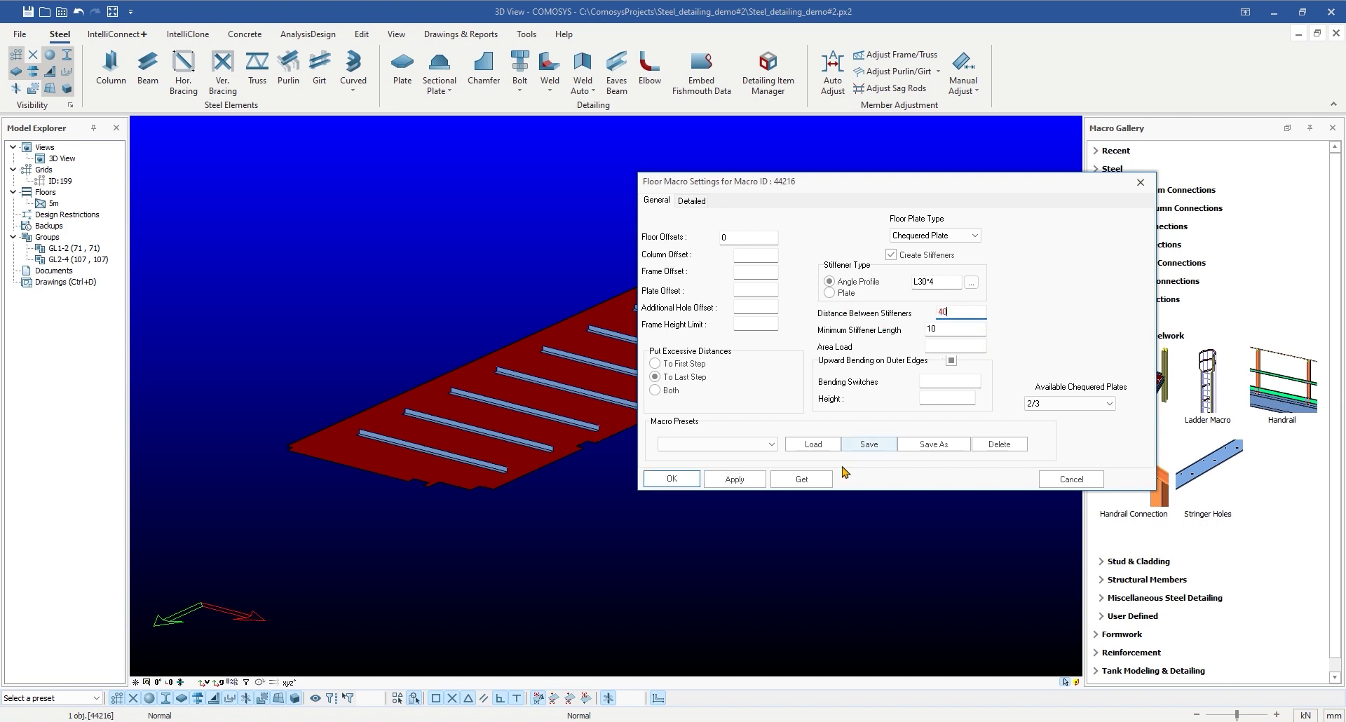
pyautogui.click(738, 481)
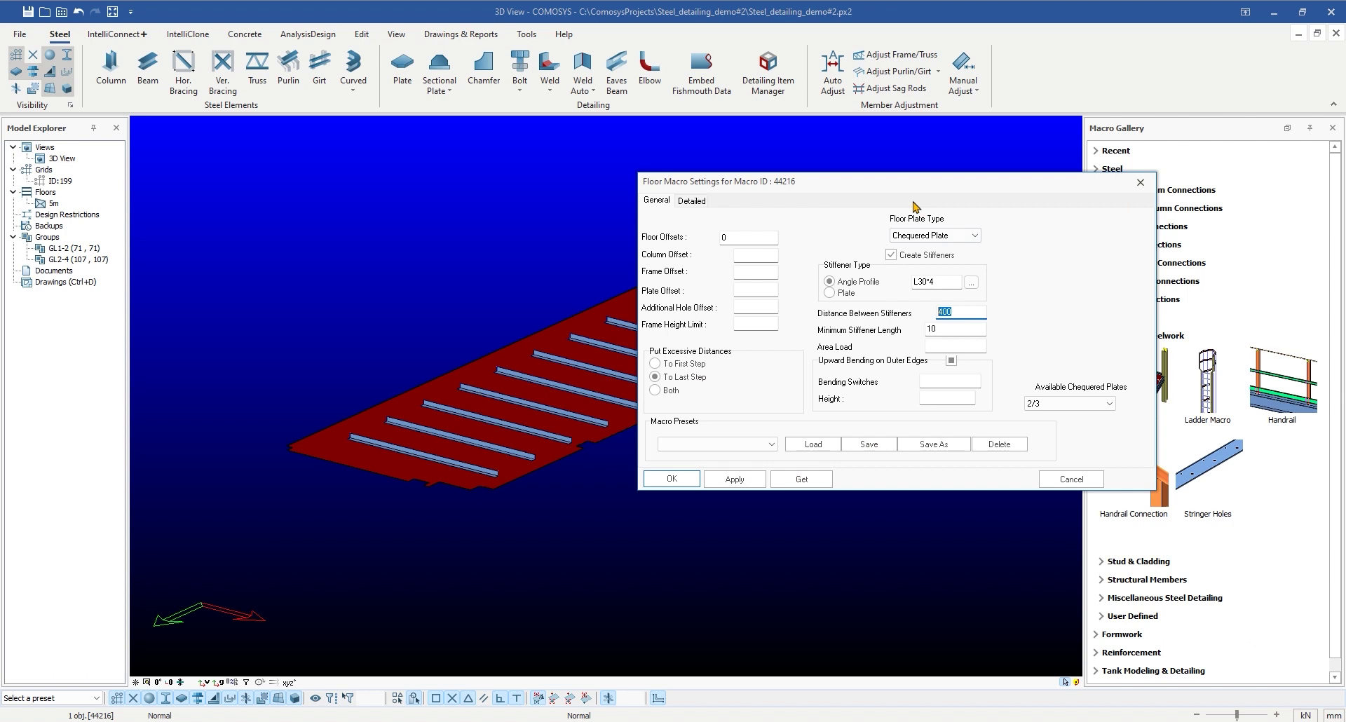
pyautogui.moveTo(915, 203); pyautogui.dragTo(1050, 177)
pyautogui.click(863, 450)
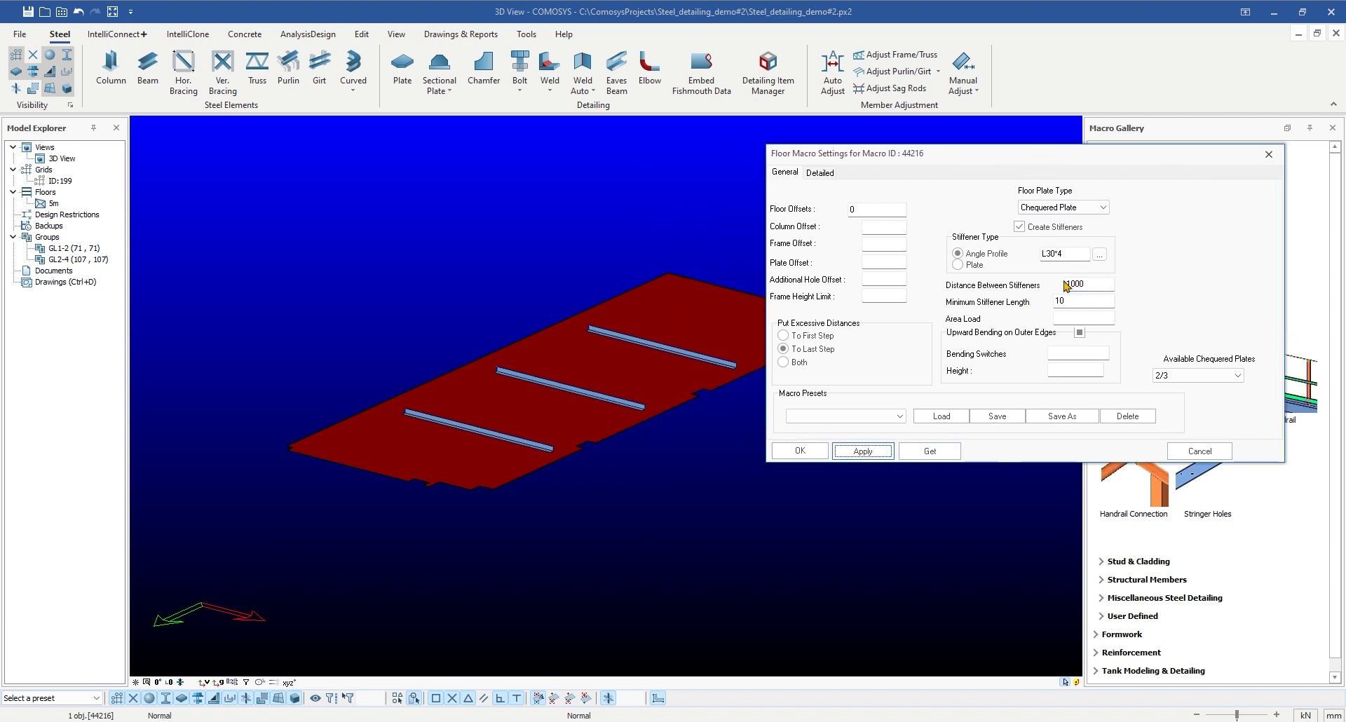
# Try a 200 mm distance between stiffeners and restore the distance to 500 mm.
pyautogui.doubleClick(1095, 286)
pyautogui.write('2')
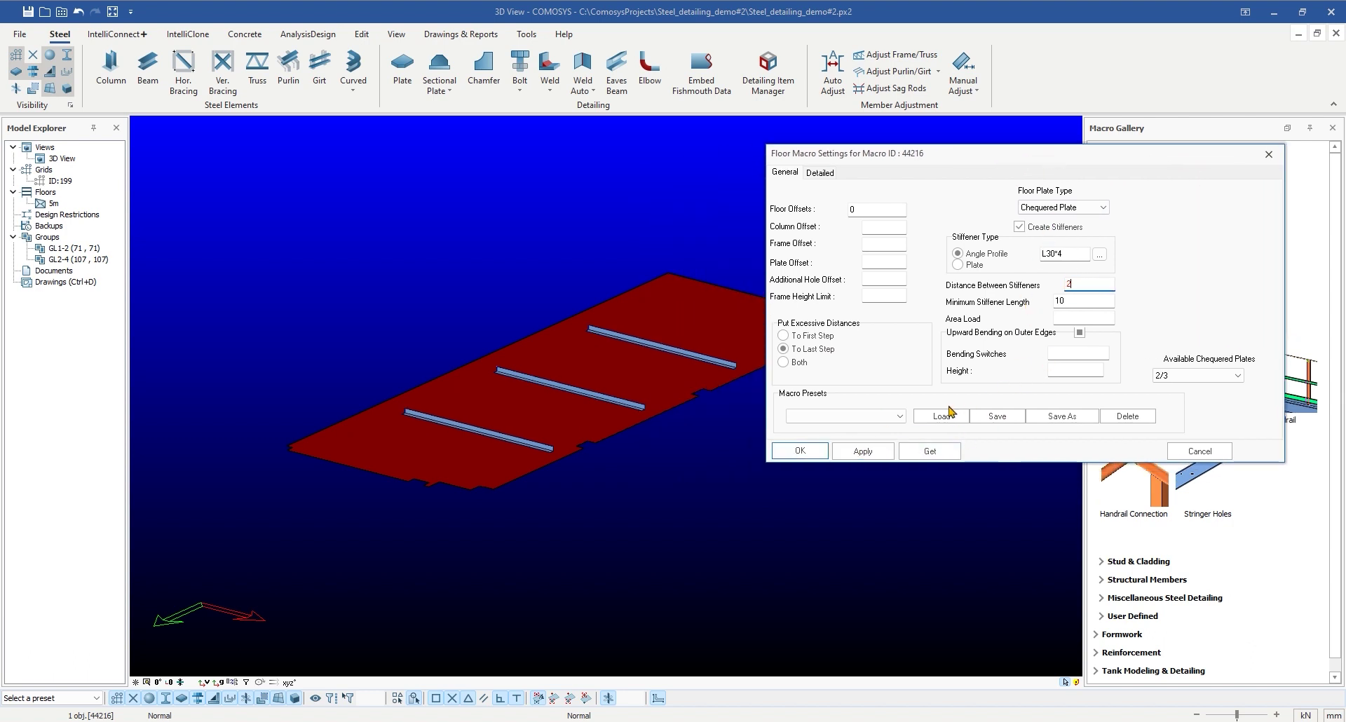
pyautogui.write('00')
pyautogui.click(864, 451)
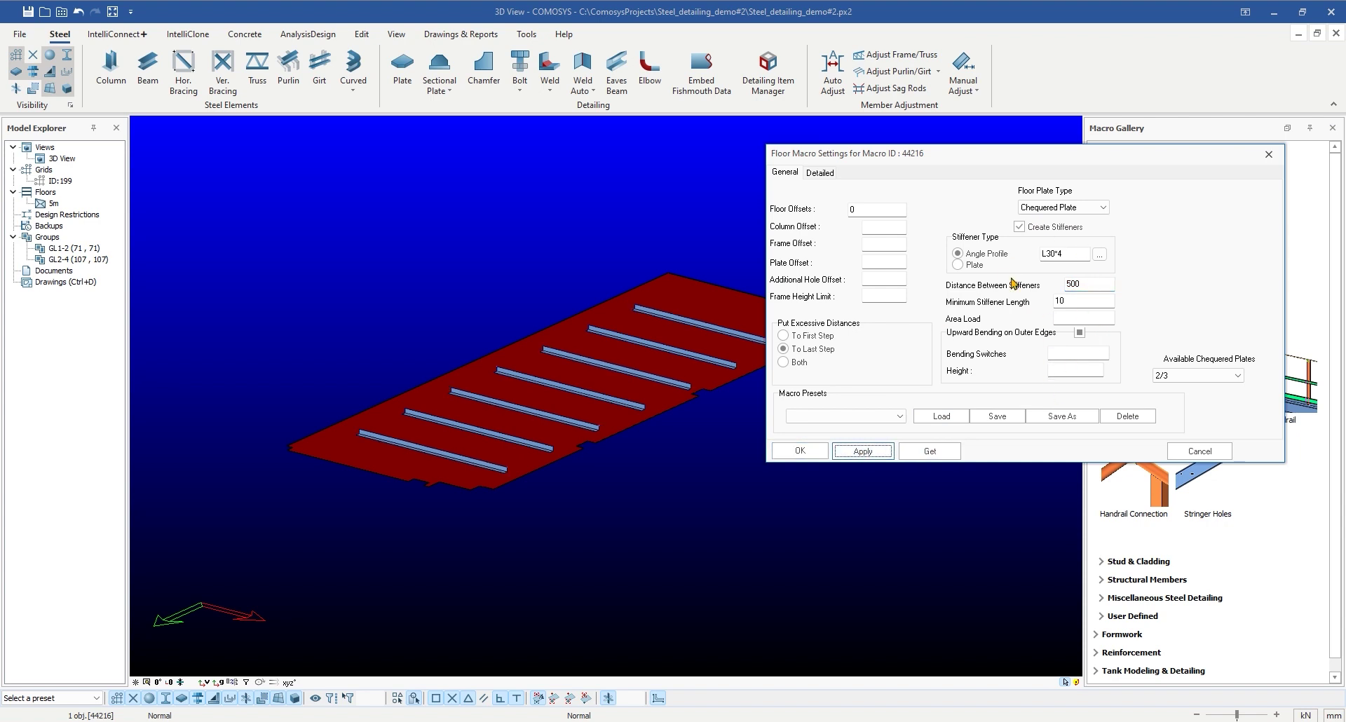
# Review the floor macro's detailed stiffener, plate and weld settings, and accept the macro settings.
pyautogui.click(817, 175)
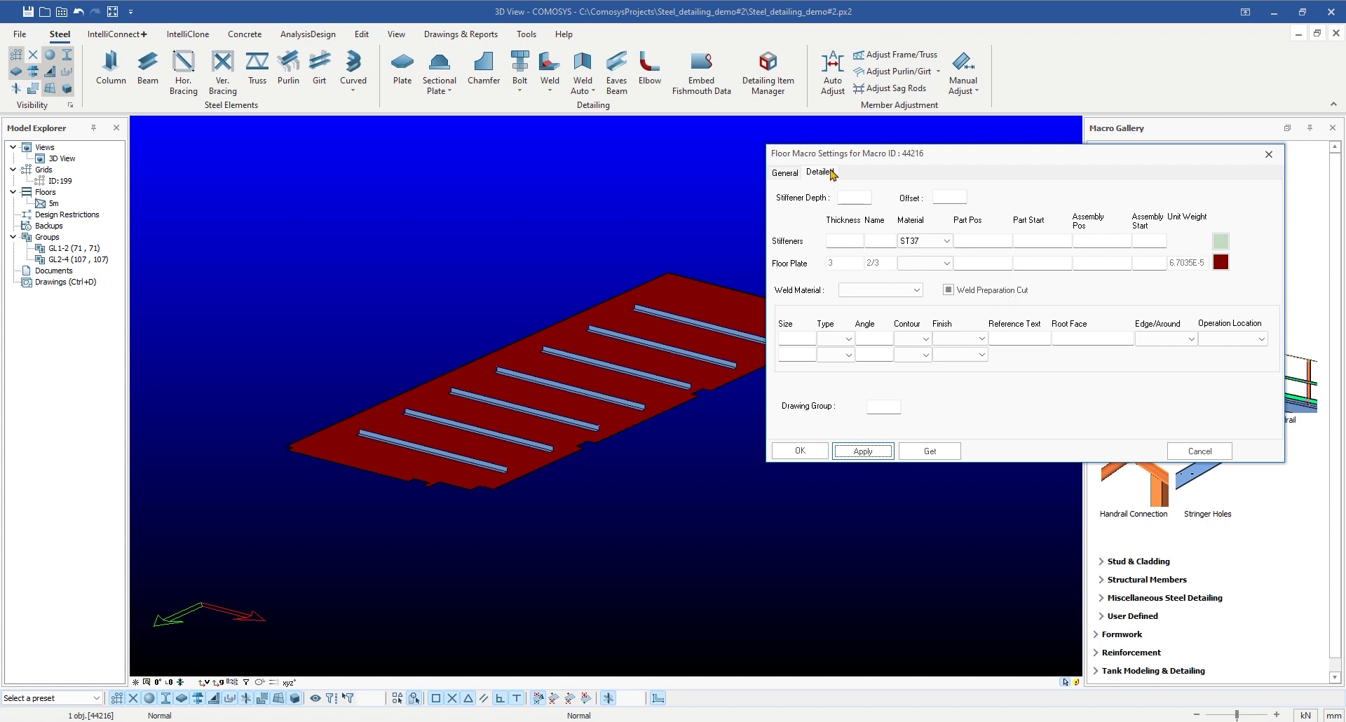
pyautogui.click(784, 175)
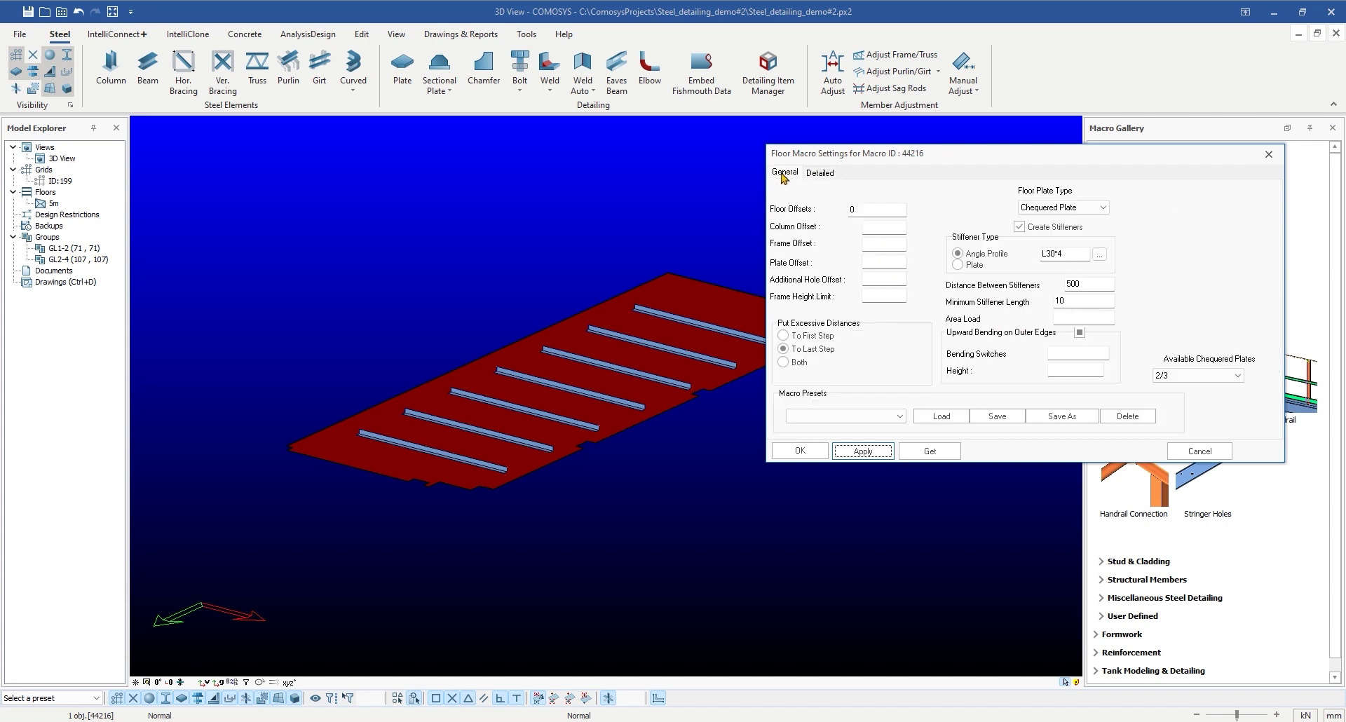
pyautogui.click(806, 456)
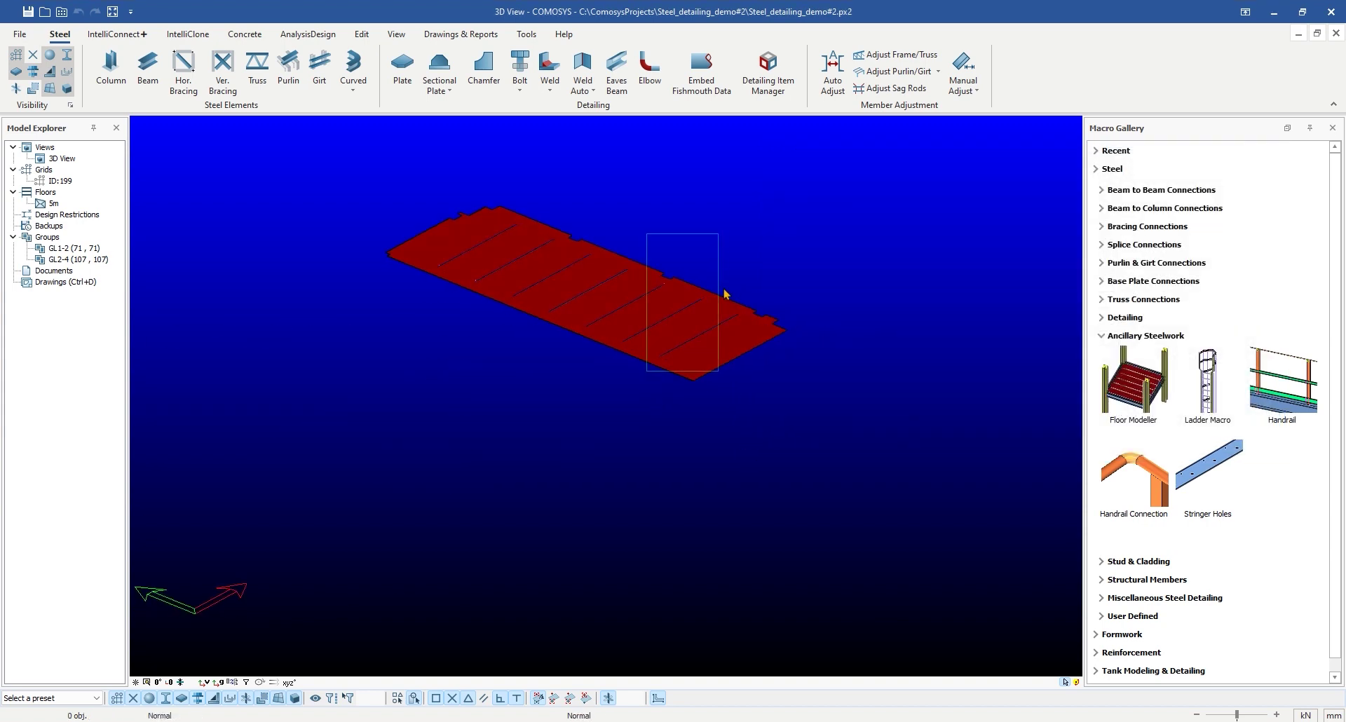
# Show all elements of the platform model again.
pyautogui.rightClick(774, 235)
pyautogui.click(839, 328)
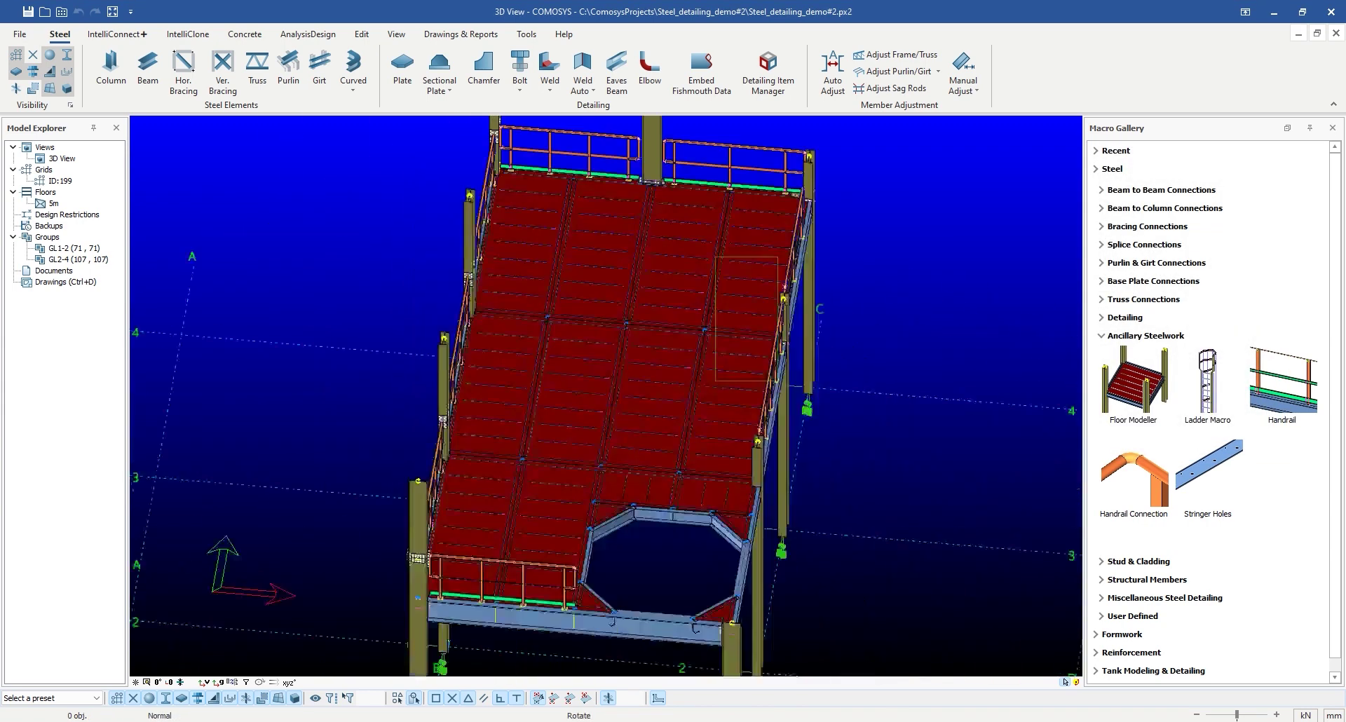
# Perform numbering on the platform model for groups 0 and 10 with the existing numbering options, and close the options.
pyautogui.moveTo(696, 361); pyautogui.dragTo(717, 361, button='middle')
pyautogui.scroll(2, 717, 361)
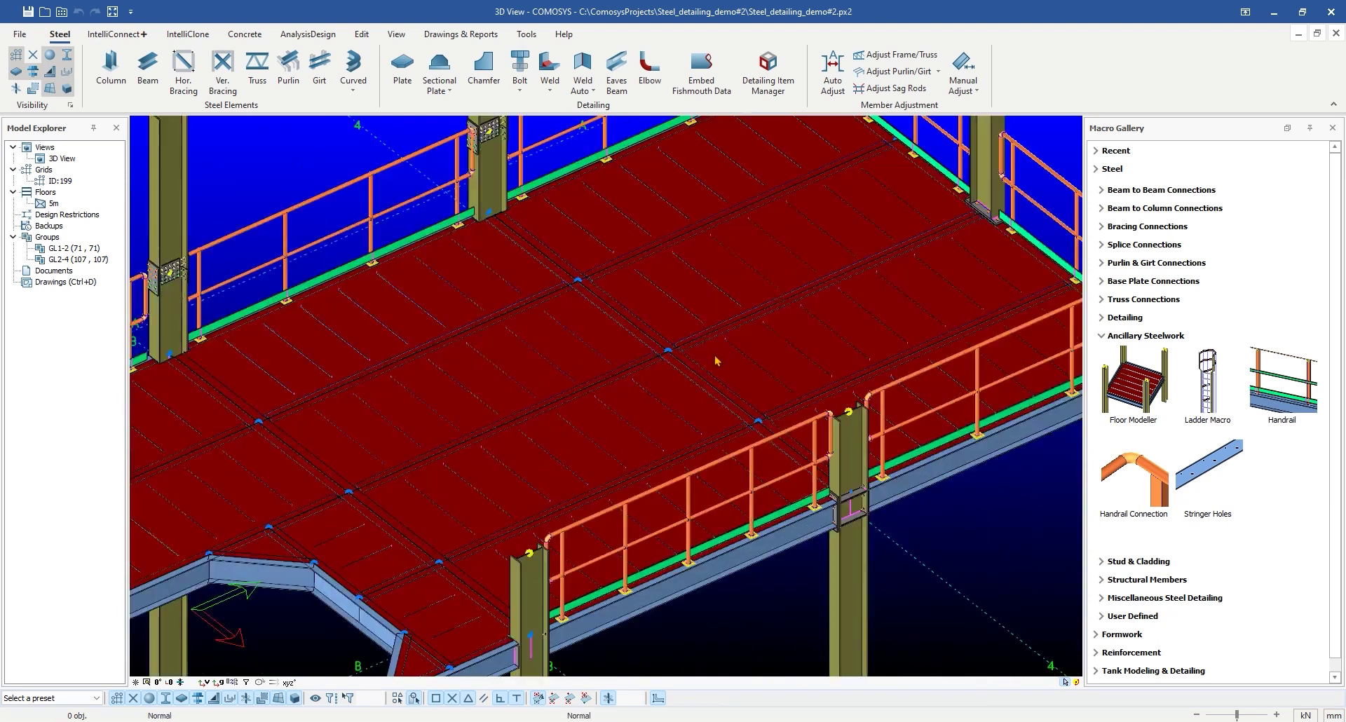
pyautogui.scroll(-1, 717, 361)
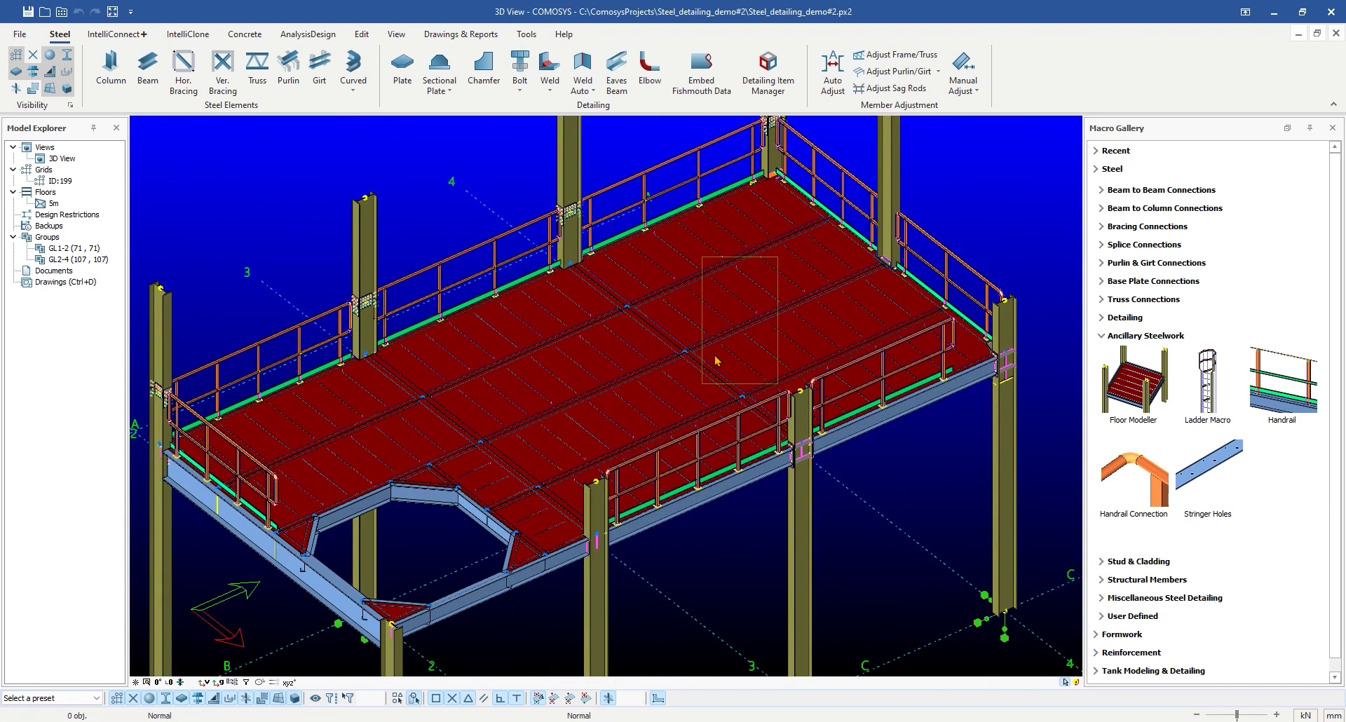
pyautogui.scroll(-3, 716, 360)
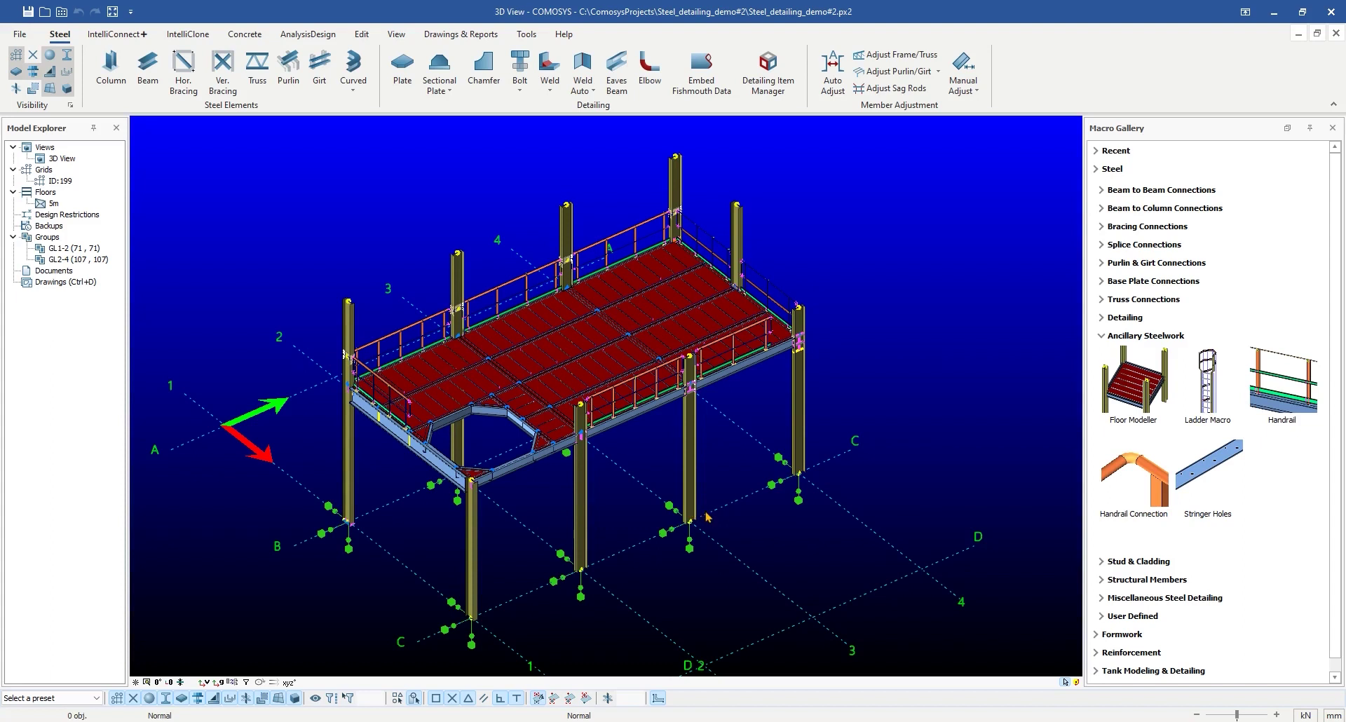
pyautogui.moveTo(776, 465); pyautogui.dragTo(758, 481, button='middle')
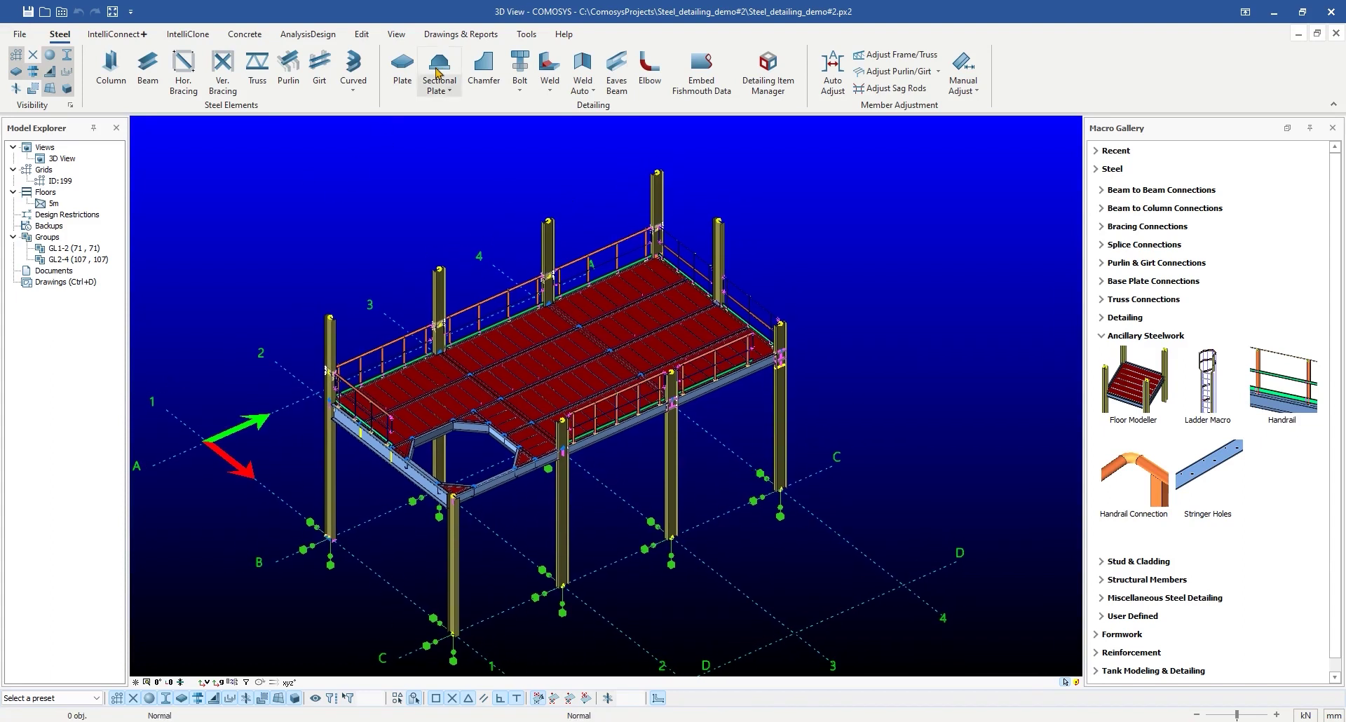
pyautogui.click(440, 35)
pyautogui.scroll(3, 297, 251)
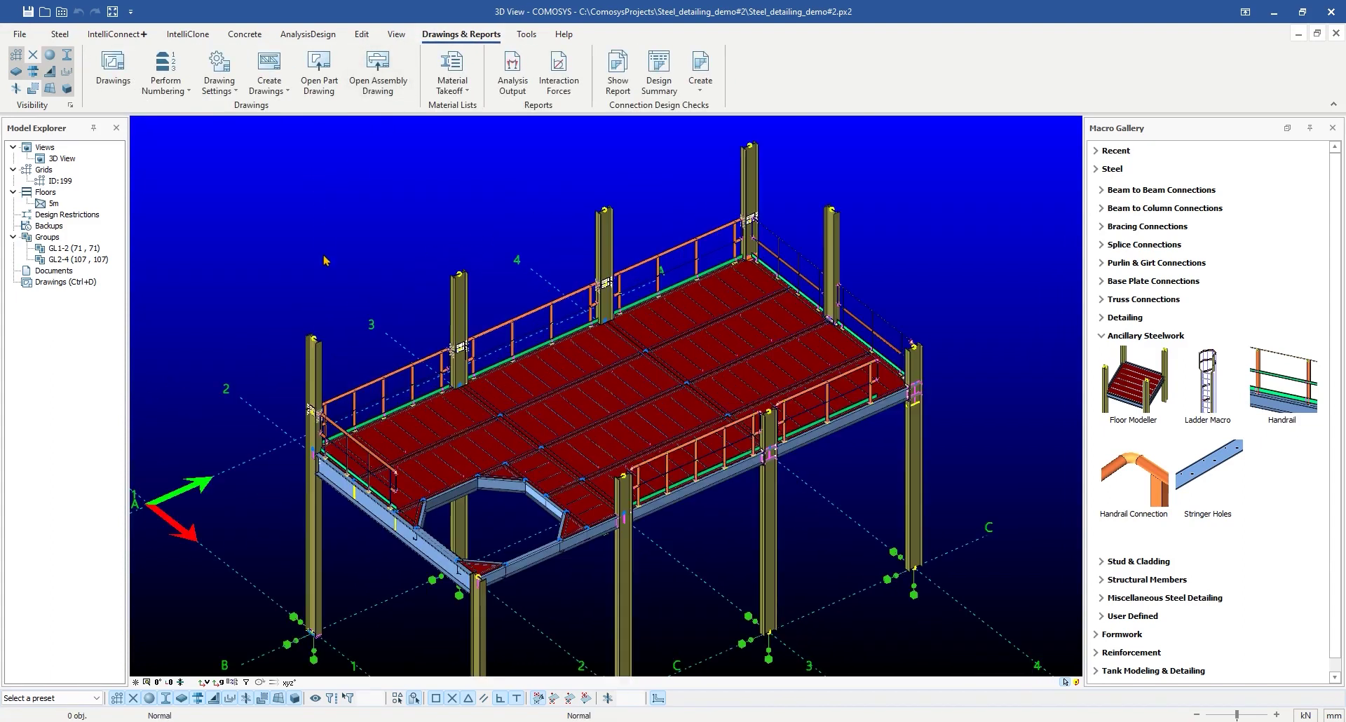
pyautogui.click(166, 70)
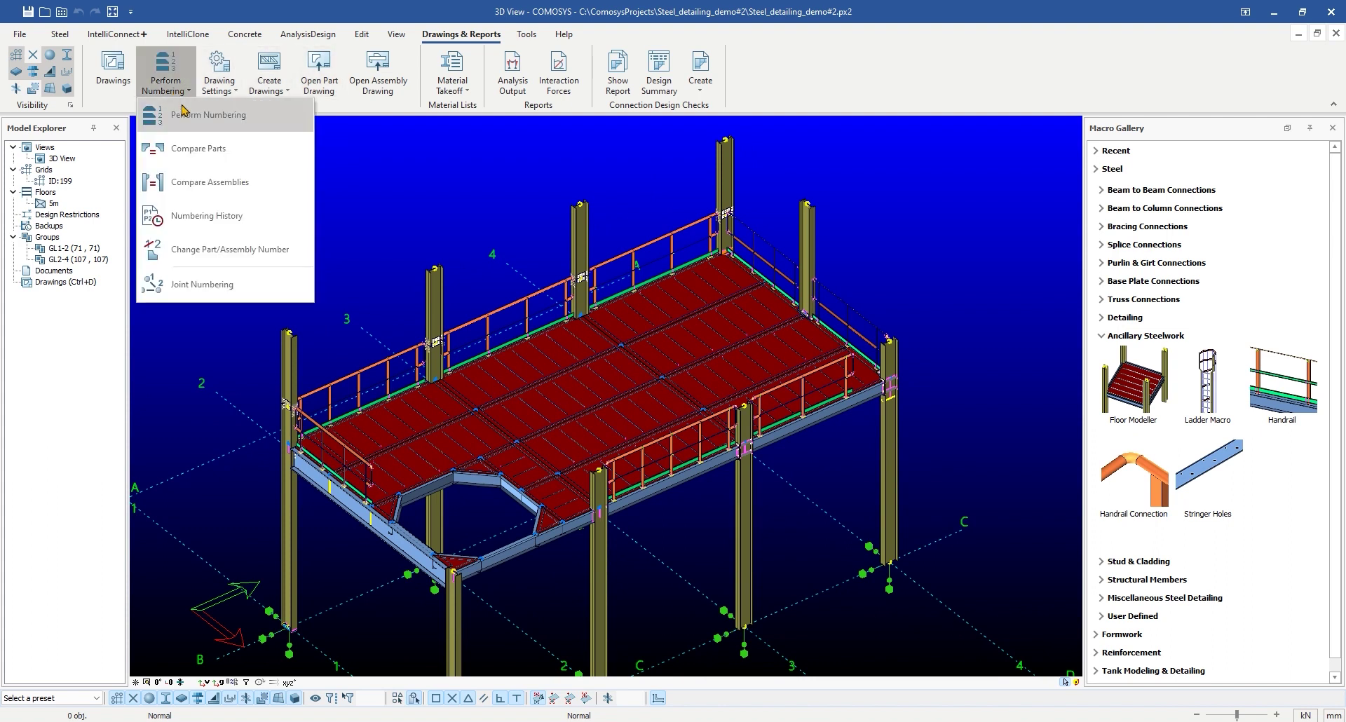
pyautogui.click(197, 114)
pyautogui.click(476, 466)
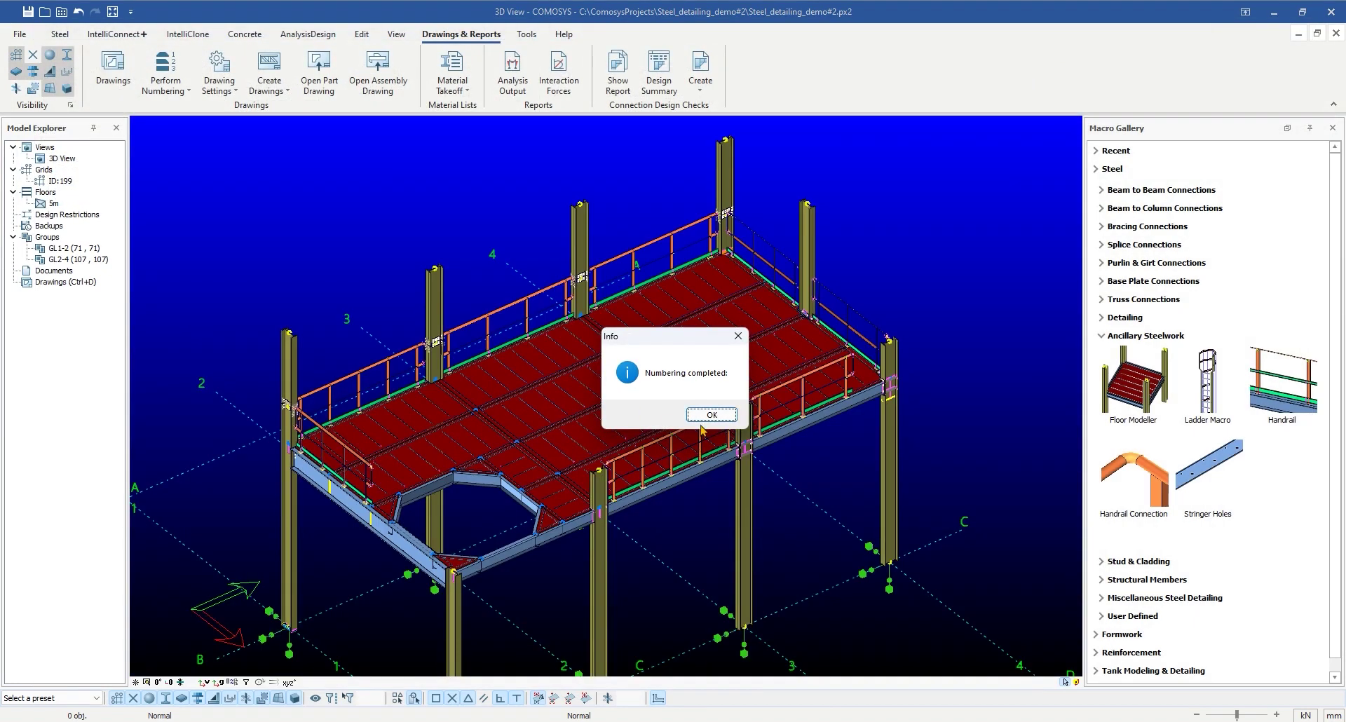
pyautogui.click(705, 416)
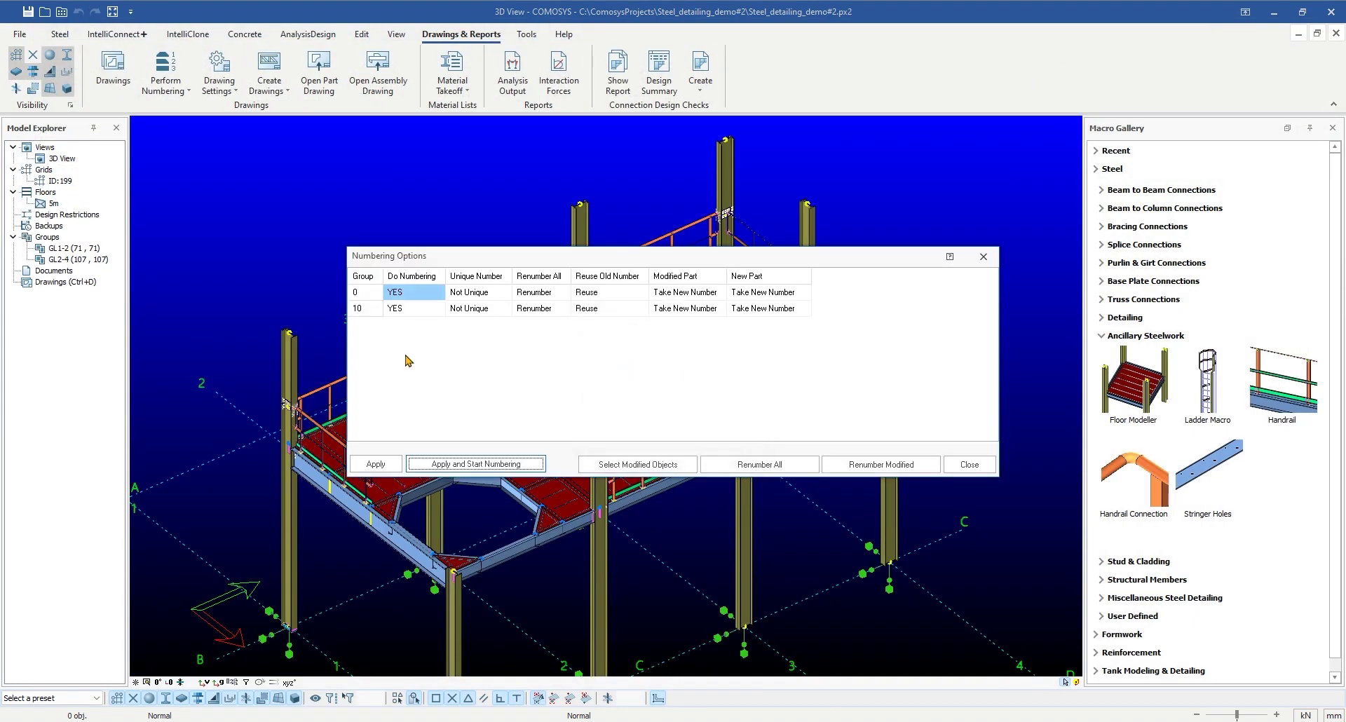
pyautogui.click(970, 464)
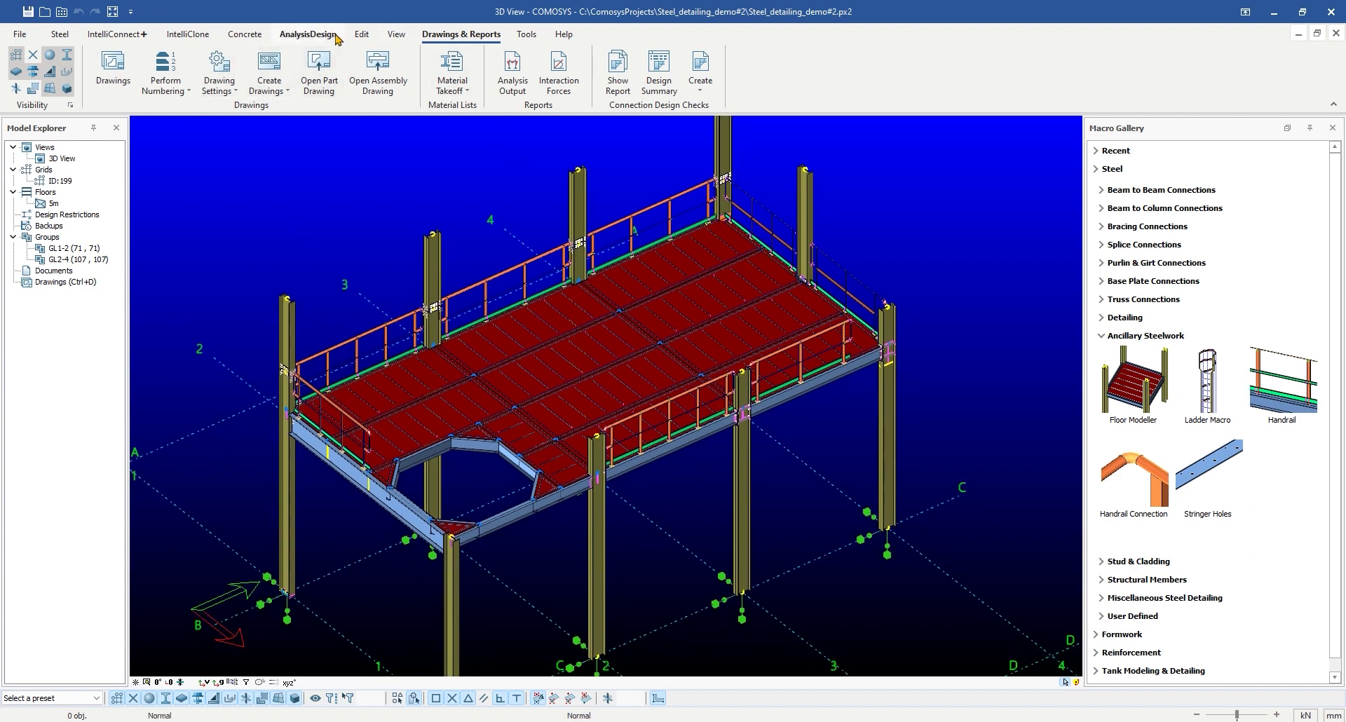
# Select all floor plates with Select Similar Elements, using one plate as reference, and create assembly drawings of them.
pyautogui.click(362, 35)
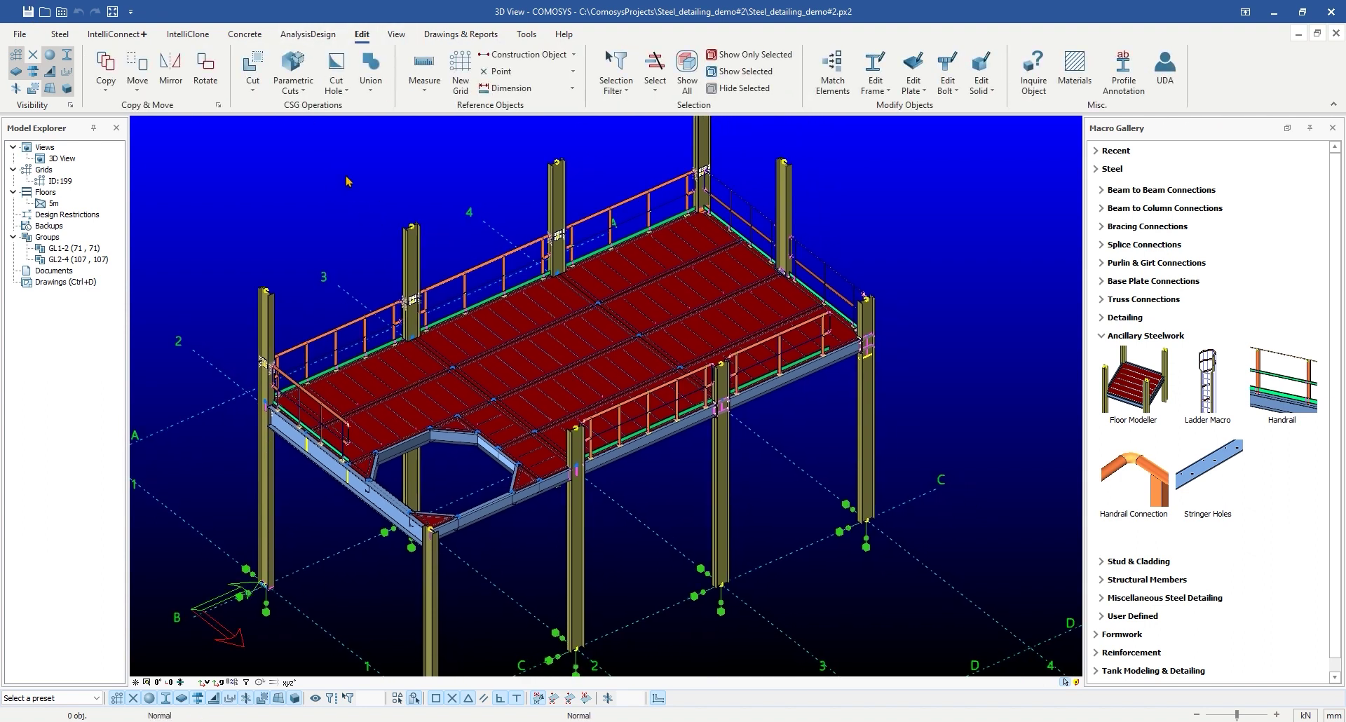
pyautogui.click(655, 89)
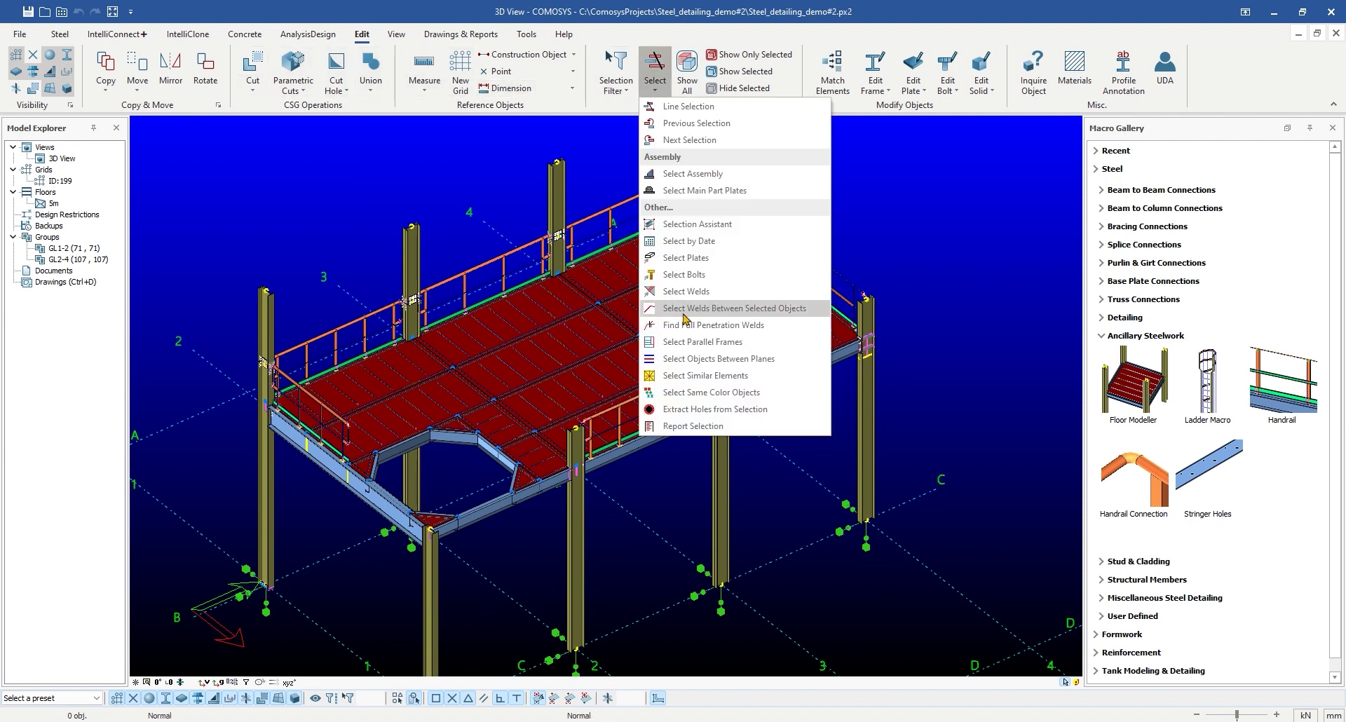
pyautogui.click(696, 375)
pyautogui.scroll(3, 551, 382)
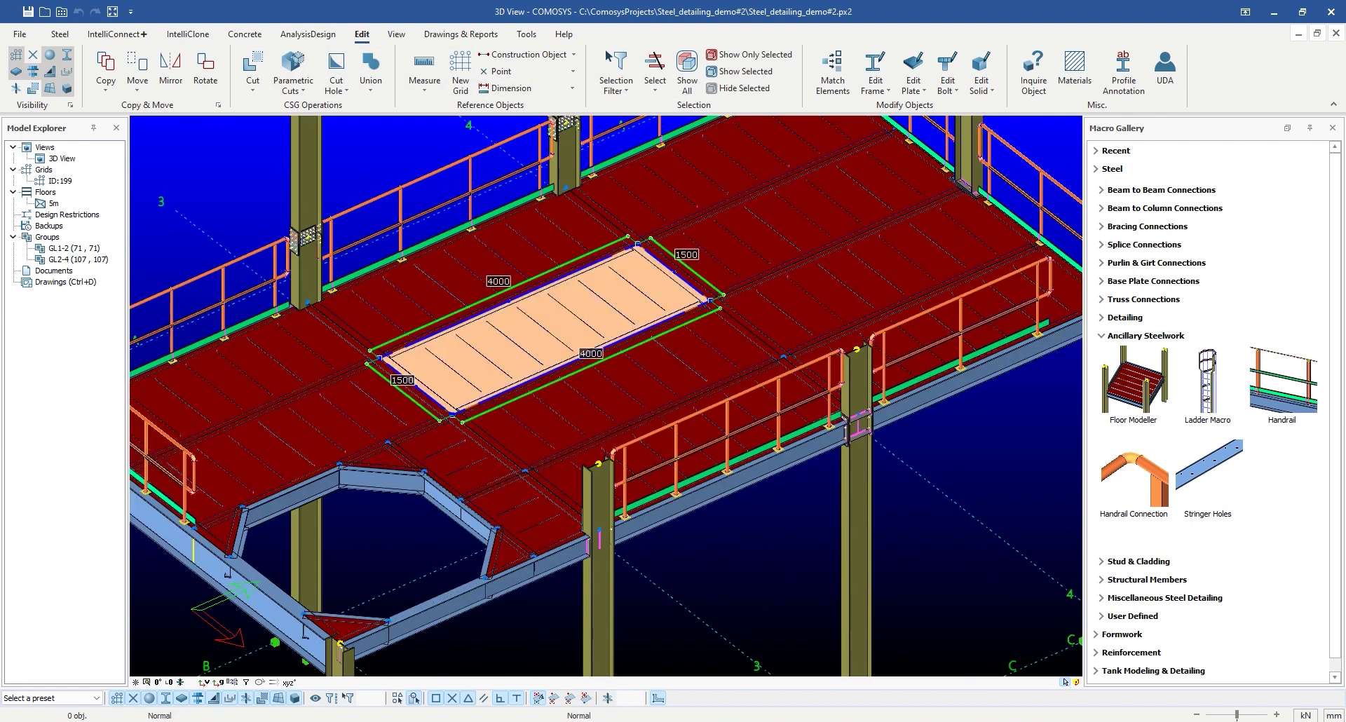
pyautogui.click(505, 362)
pyautogui.scroll(-5, 505, 362)
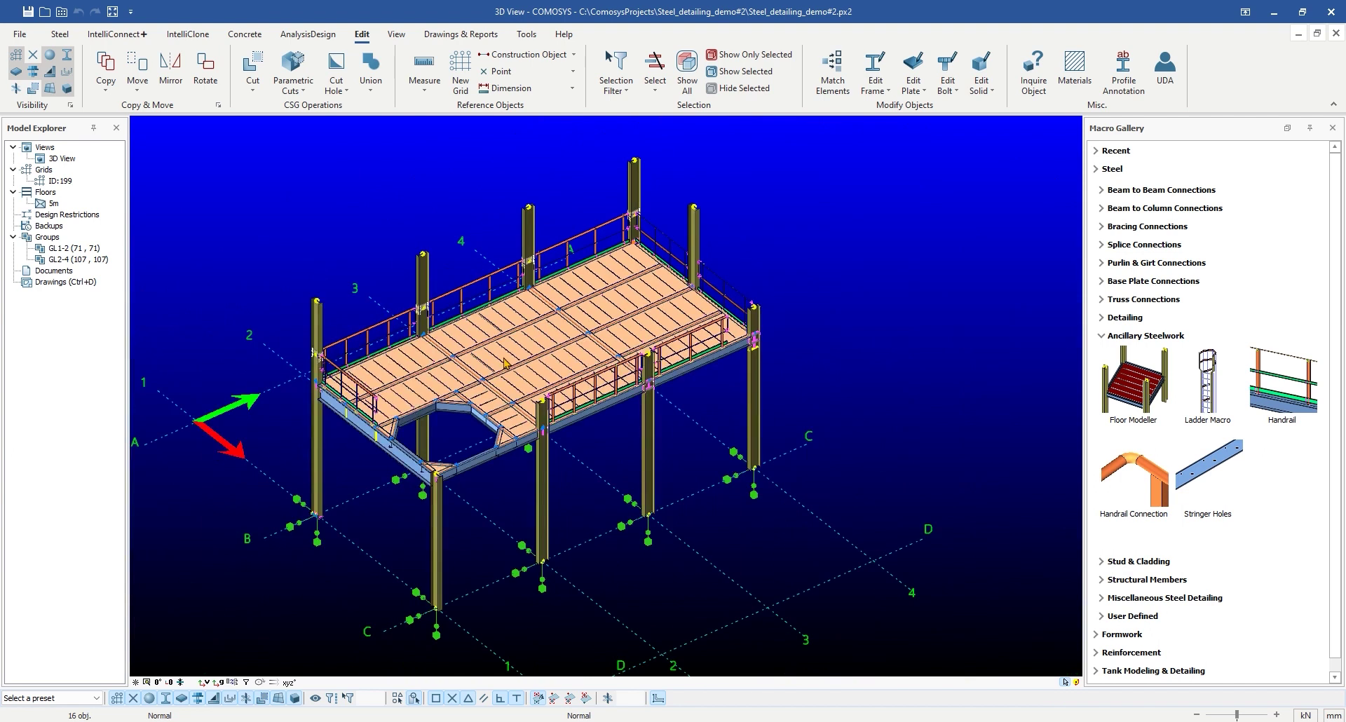
pyautogui.rightClick(306, 188)
pyautogui.moveTo(387, 527)
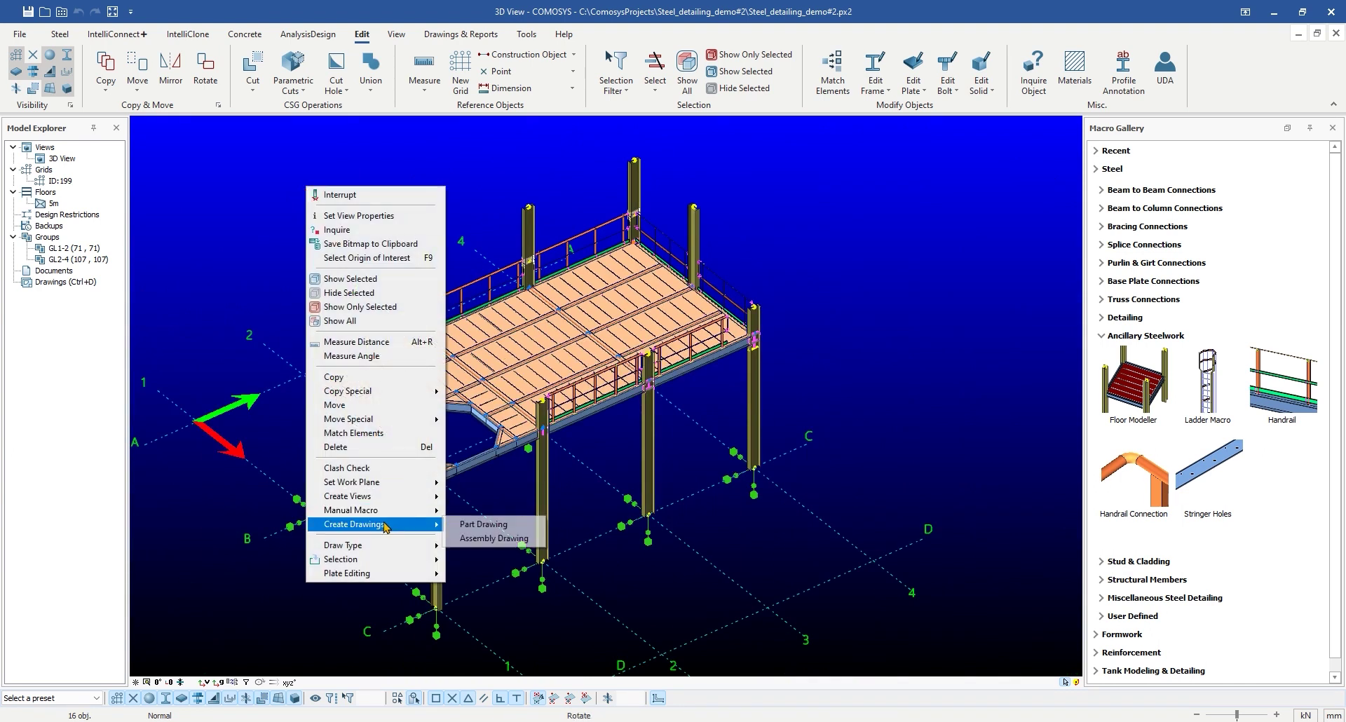
pyautogui.click(485, 540)
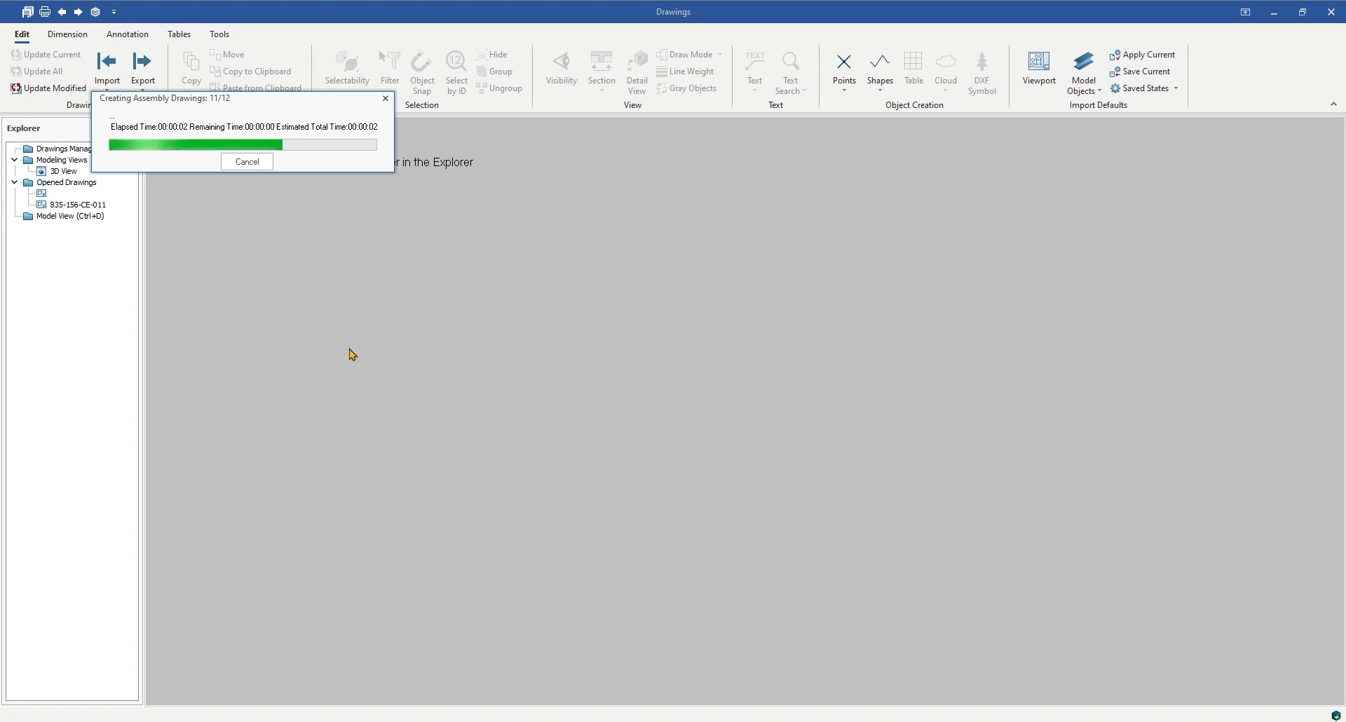
# Open all the created drawings, 835-156-CE-001 to 835-156-CE-012, from the Drawings Manager and close the manager.
pyautogui.doubleClick(104, 153)
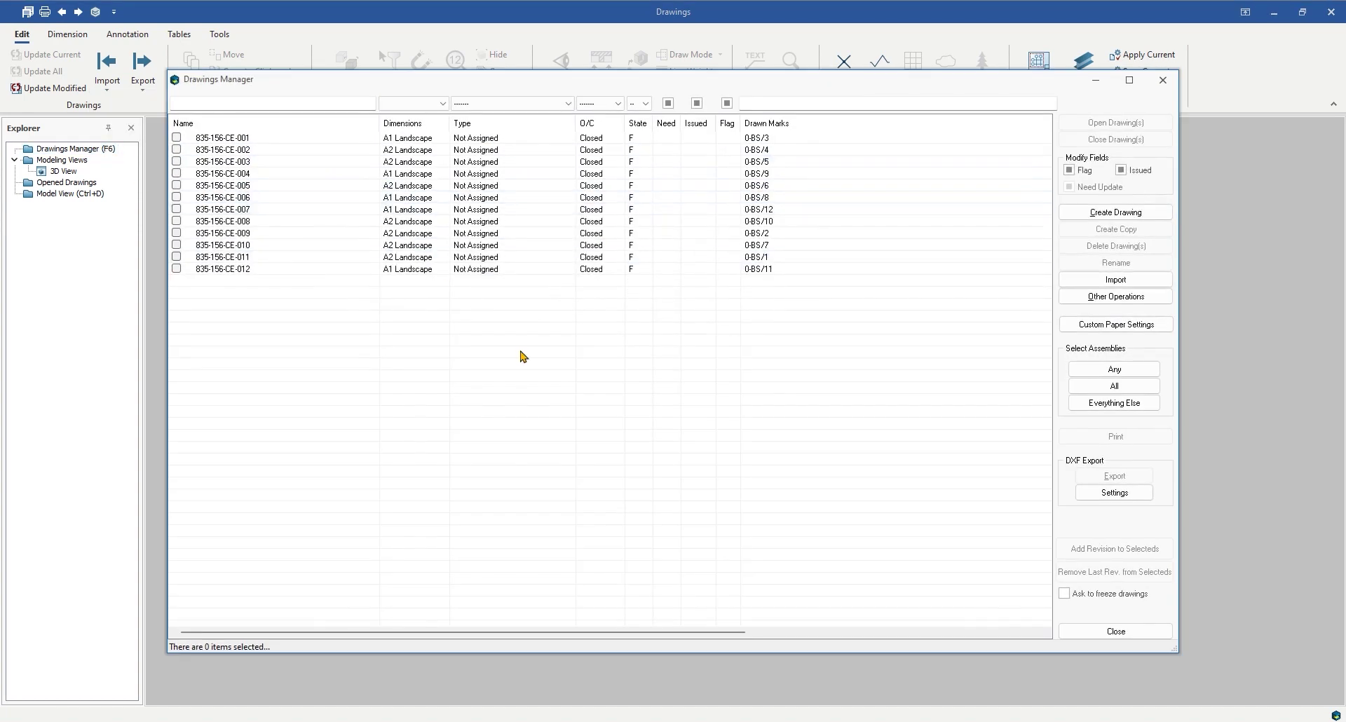
pyautogui.moveTo(521, 352); pyautogui.dragTo(204, 102)
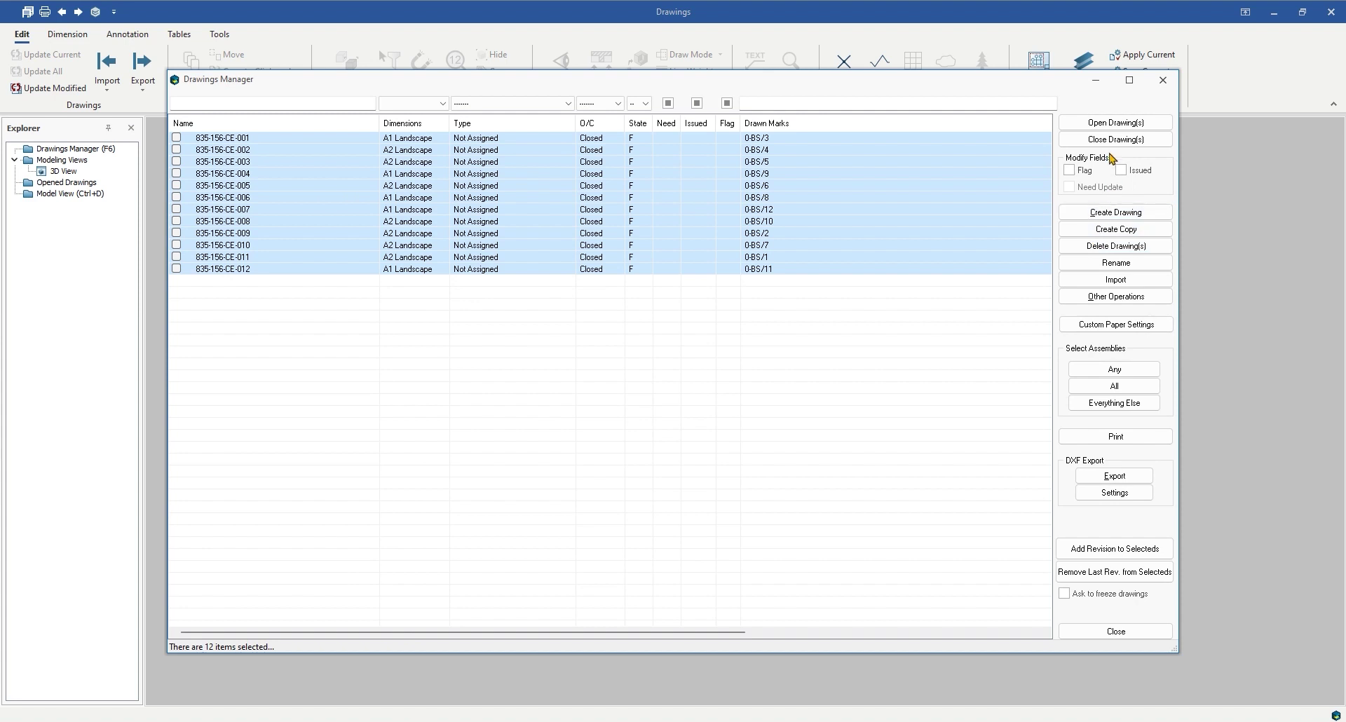
pyautogui.click(1115, 124)
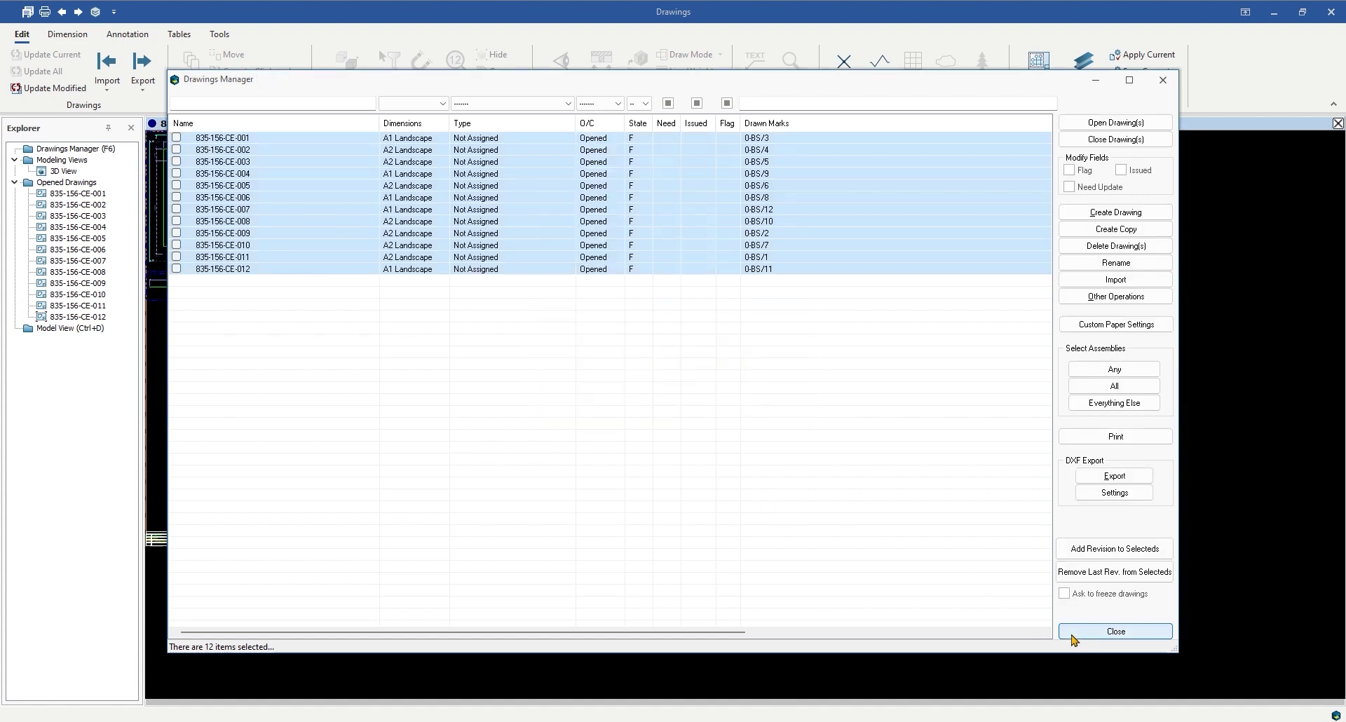
pyautogui.click(1073, 634)
# Display drawing 835-156-CE-001 and examine the stiffened BS/3 plate view and the dimensioned outline of plate P/41.
pyautogui.click(99, 194)
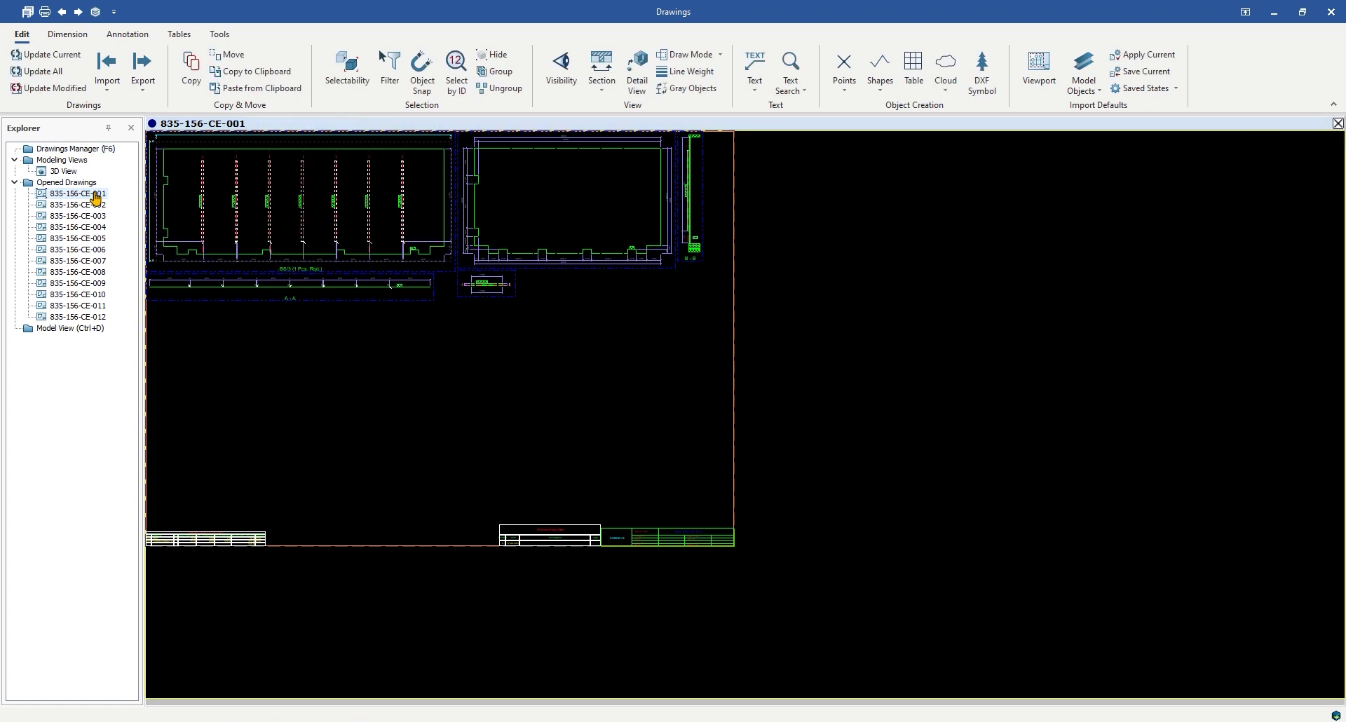
pyautogui.scroll(8, 211, 251)
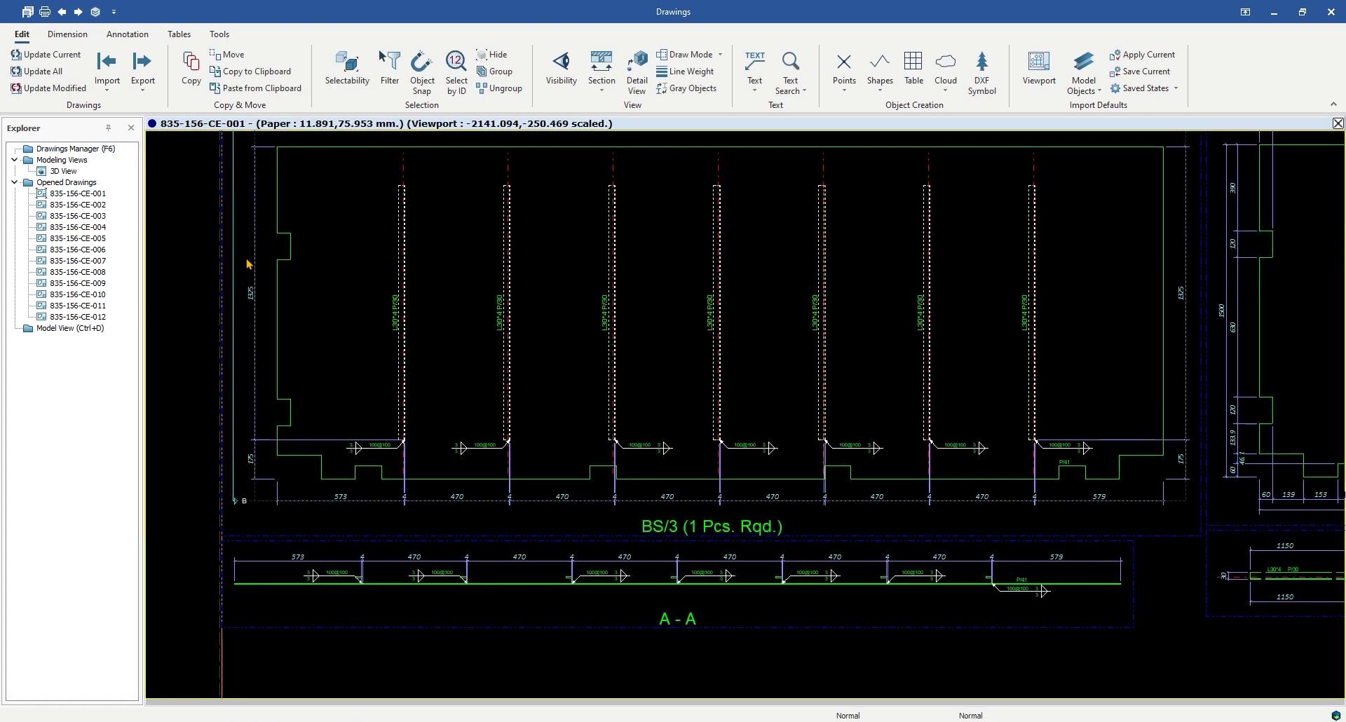
pyautogui.moveTo(266, 290); pyautogui.dragTo(269, 307, button='middle')
pyautogui.scroll(1, 266, 299)
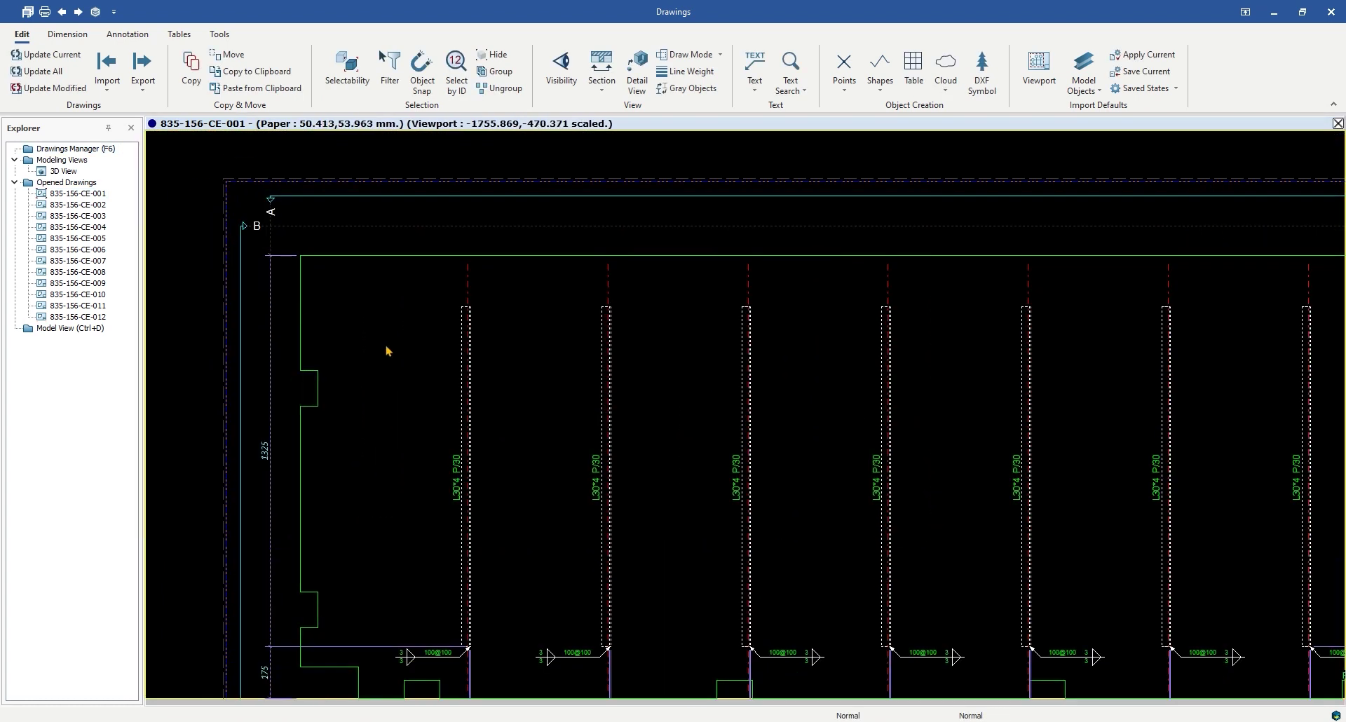
pyautogui.moveTo(387, 352); pyautogui.dragTo(330, 208, button='middle')
pyautogui.moveTo(734, 414); pyautogui.dragTo(499, 454, button='middle')
pyautogui.moveTo(800, 477); pyautogui.dragTo(522, 478, button='middle')
pyautogui.moveTo(803, 479); pyautogui.dragTo(430, 490, button='middle')
pyautogui.scroll(-1, 542, 477)
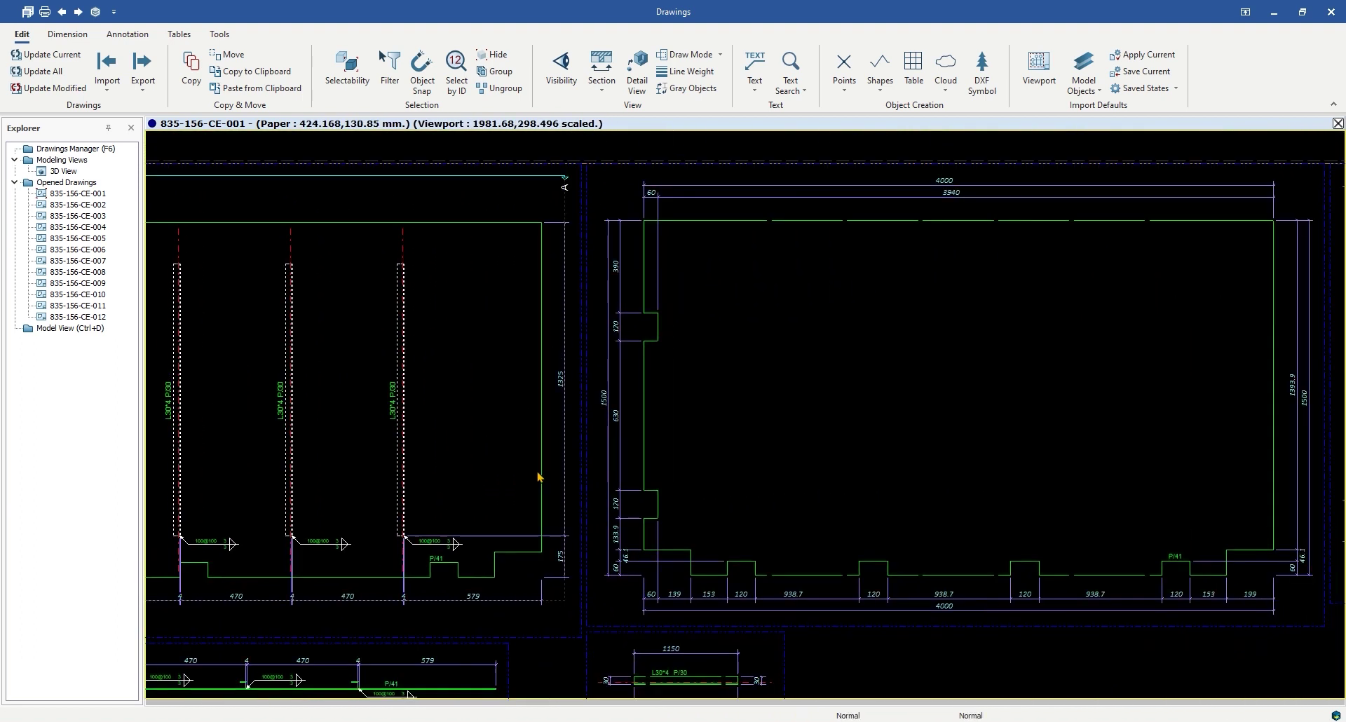
pyautogui.moveTo(729, 469); pyautogui.dragTo(507, 469, button='middle')
pyautogui.moveTo(627, 465)
pyautogui.mouseDown(button='middle')
pyautogui.moveTo(568, 464)
pyautogui.moveTo(535, 502)
pyautogui.mouseUp(button='middle')
pyautogui.scroll(1, 602, 467)
pyautogui.moveTo(671, 479); pyautogui.dragTo(640, 467, button='middle')
pyautogui.moveTo(788, 460); pyautogui.dragTo(749, 442, button='middle')
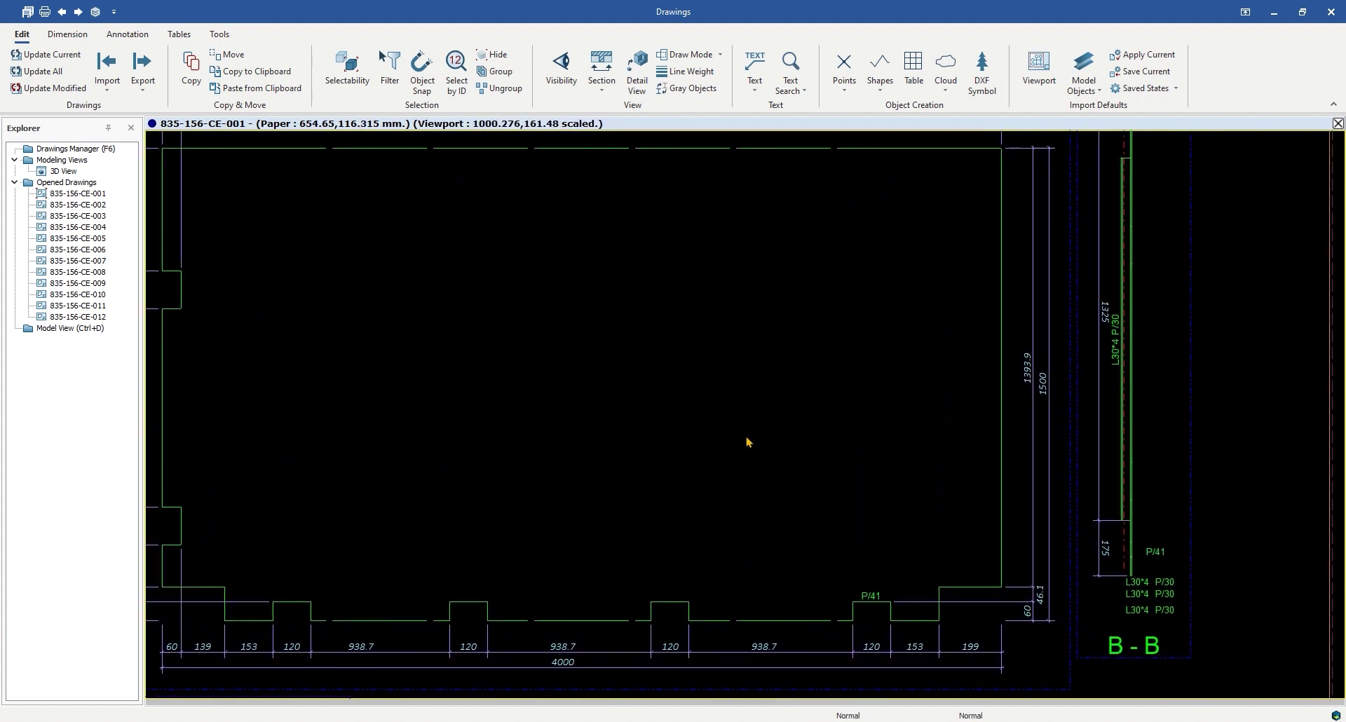
# Examine section A-A below the BS/3 assembly view and the matching section marks around the plate.
pyautogui.scroll(-4, 745, 442)
pyautogui.moveTo(502, 570); pyautogui.dragTo(743, 508, button='middle')
pyautogui.scroll(2, 742, 511)
pyautogui.moveTo(524, 520); pyautogui.dragTo(1043, 509, button='middle')
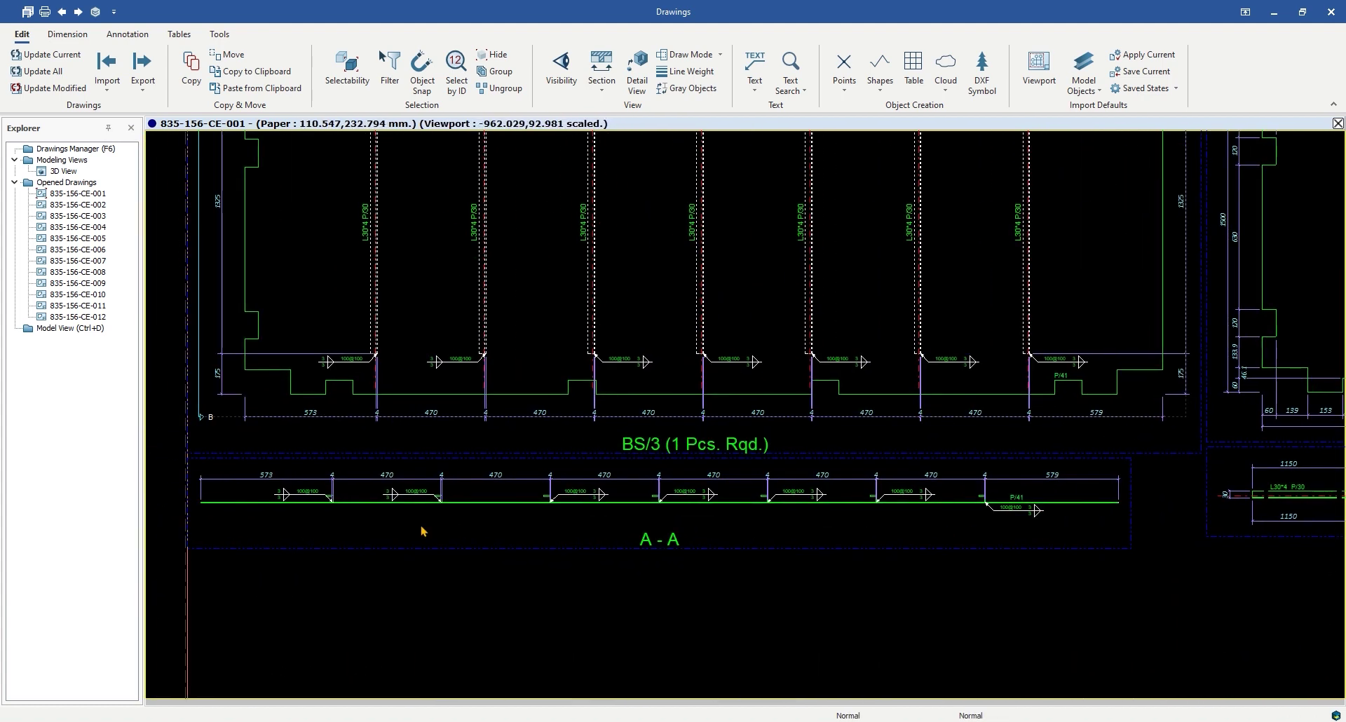
pyautogui.scroll(3, 302, 424)
pyautogui.scroll(-2, 199, 473)
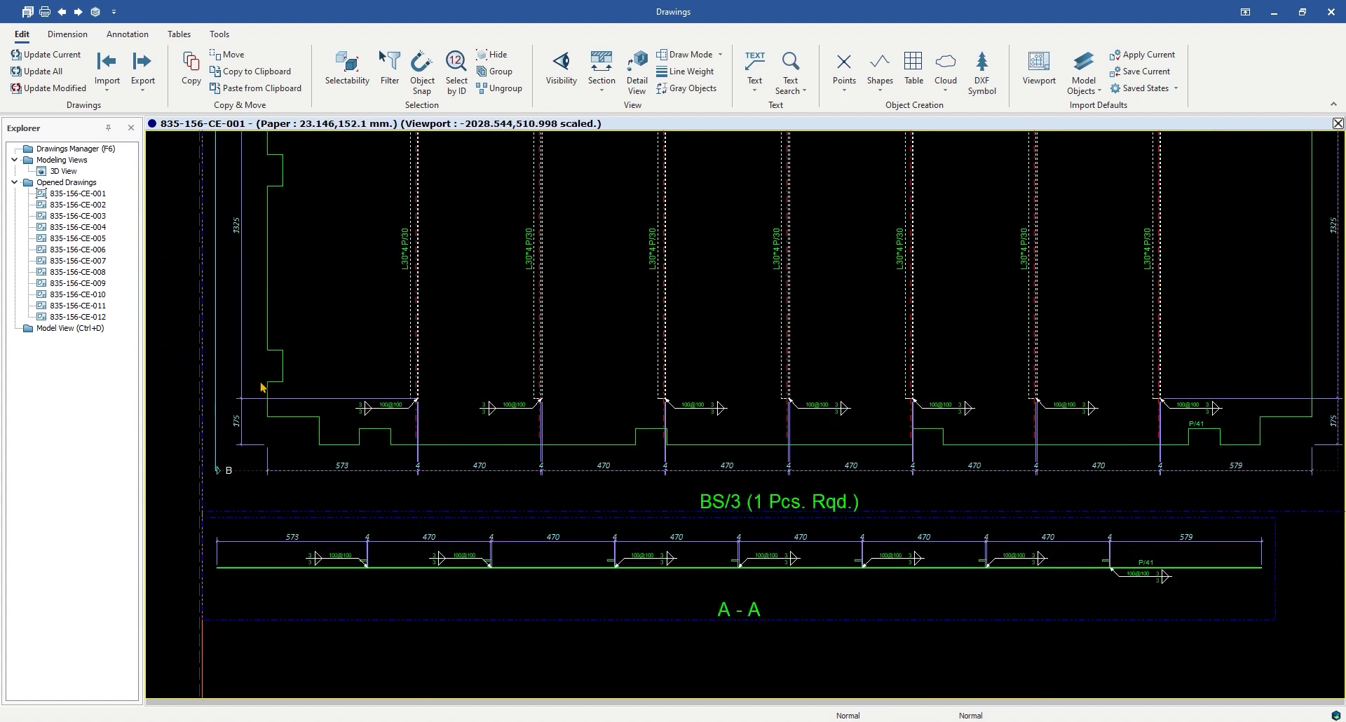
pyautogui.scroll(2, 258, 402)
pyautogui.scroll(1, 236, 351)
pyautogui.moveTo(232, 304); pyautogui.dragTo(253, 494, button='middle')
pyautogui.scroll(-1, 252, 494)
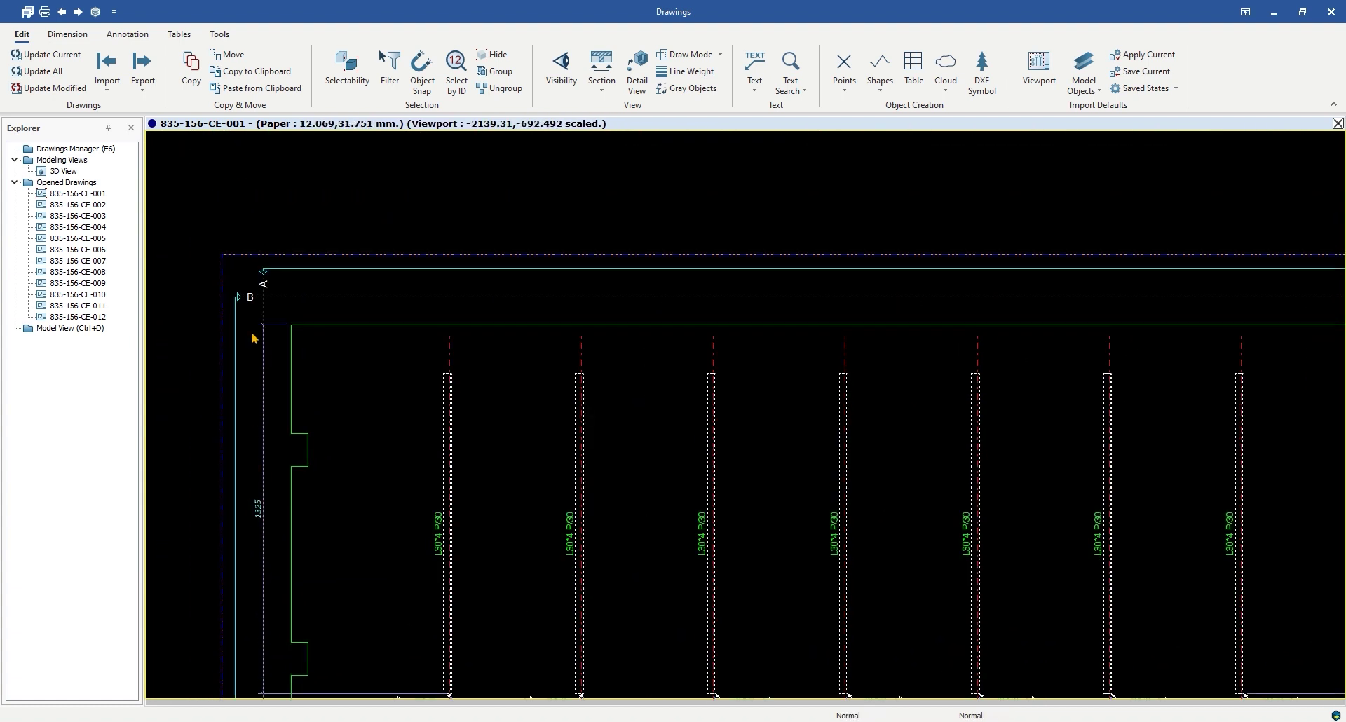
pyautogui.moveTo(383, 607); pyautogui.dragTo(370, 317, button='middle')
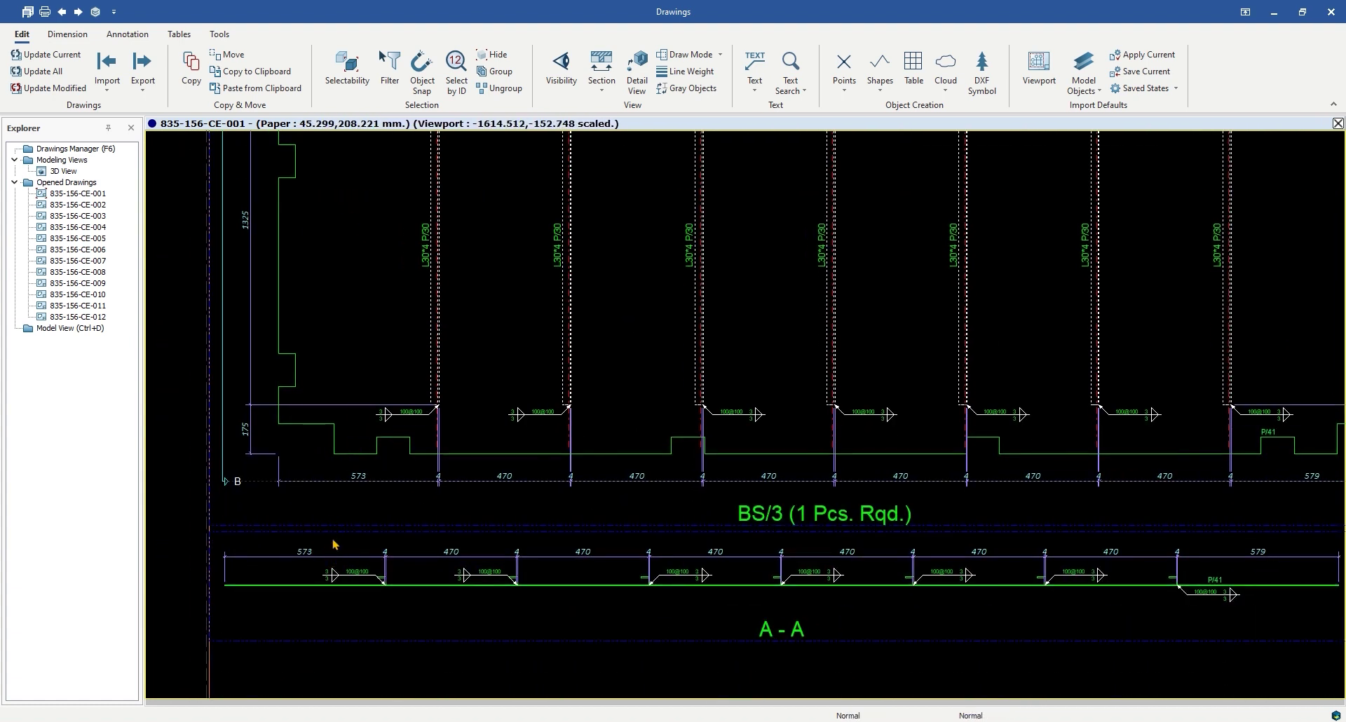
# Check the stiffener spacing dimensions and the stiffener end offset dimension in the BS/3 assembly view.
pyautogui.scroll(2, 343, 482)
pyautogui.click(344, 482)
pyautogui.moveTo(592, 499); pyautogui.dragTo(745, 571, button='middle')
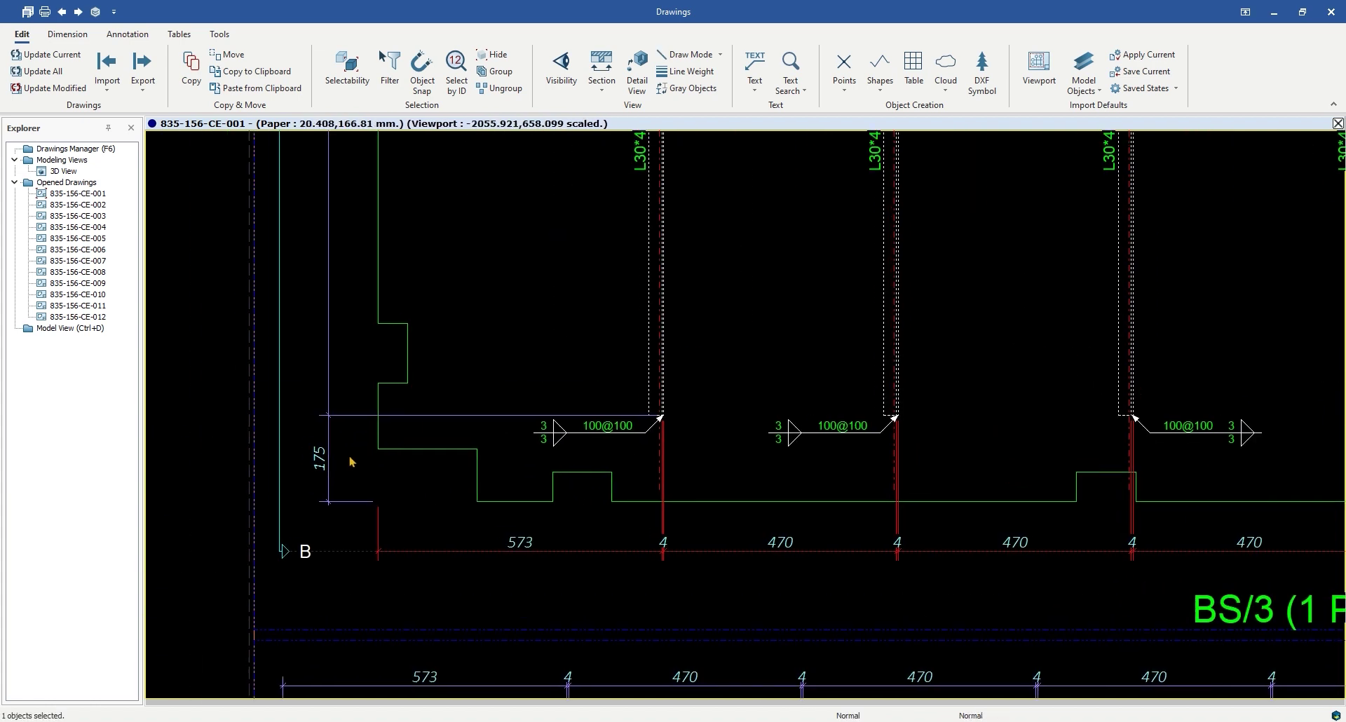
pyautogui.click(343, 415)
pyautogui.scroll(-2, 353, 331)
pyautogui.moveTo(353, 331); pyautogui.dragTo(350, 462, button='middle')
pyautogui.moveTo(364, 340); pyautogui.dragTo(360, 433, button='middle')
pyautogui.moveTo(474, 509); pyautogui.dragTo(365, 309, button='middle')
# Check the weld symbols, stiffener profile labels and end dimensions along the BS/3 plate.
pyautogui.scroll(1, 390, 433)
pyautogui.click(397, 415)
pyautogui.moveTo(899, 430); pyautogui.dragTo(591, 434, button='middle')
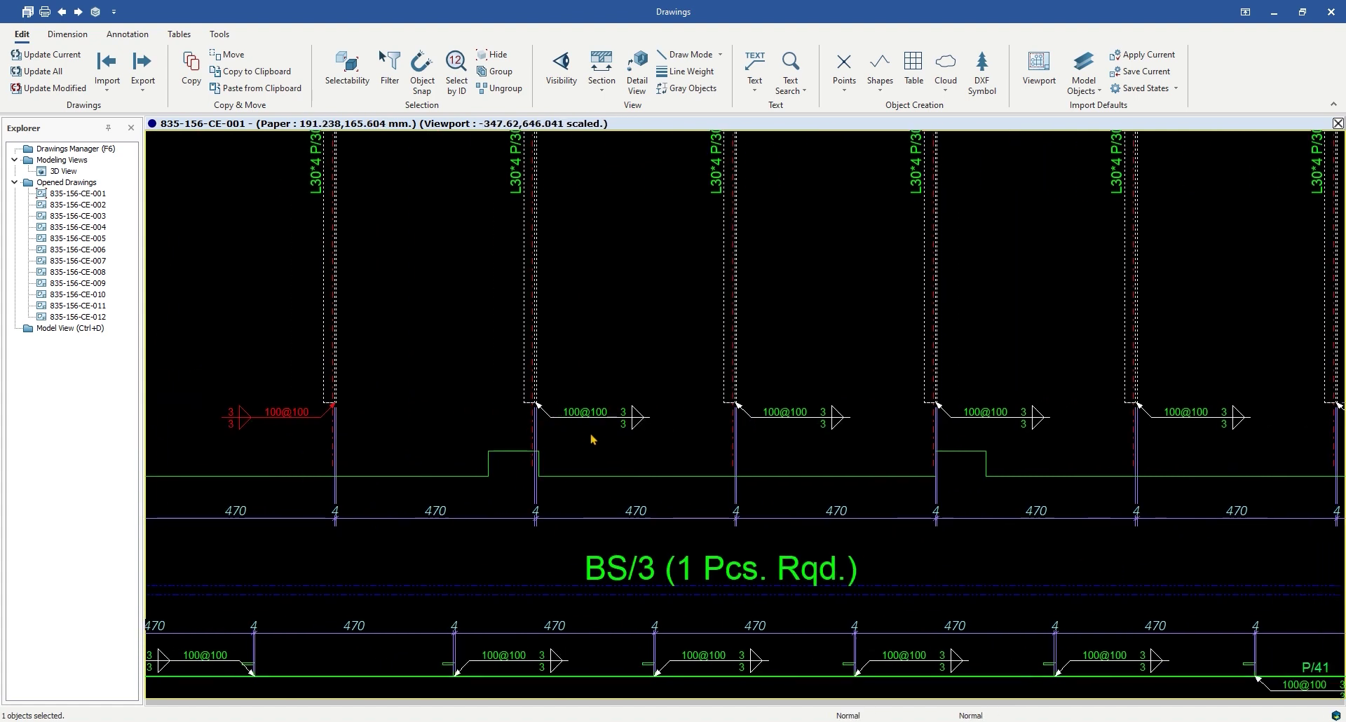
pyautogui.click(592, 415)
pyautogui.scroll(-2, 736, 444)
pyautogui.moveTo(934, 454); pyautogui.dragTo(640, 495, button='middle')
pyautogui.scroll(2, 680, 347)
pyautogui.scroll(-2, 814, 282)
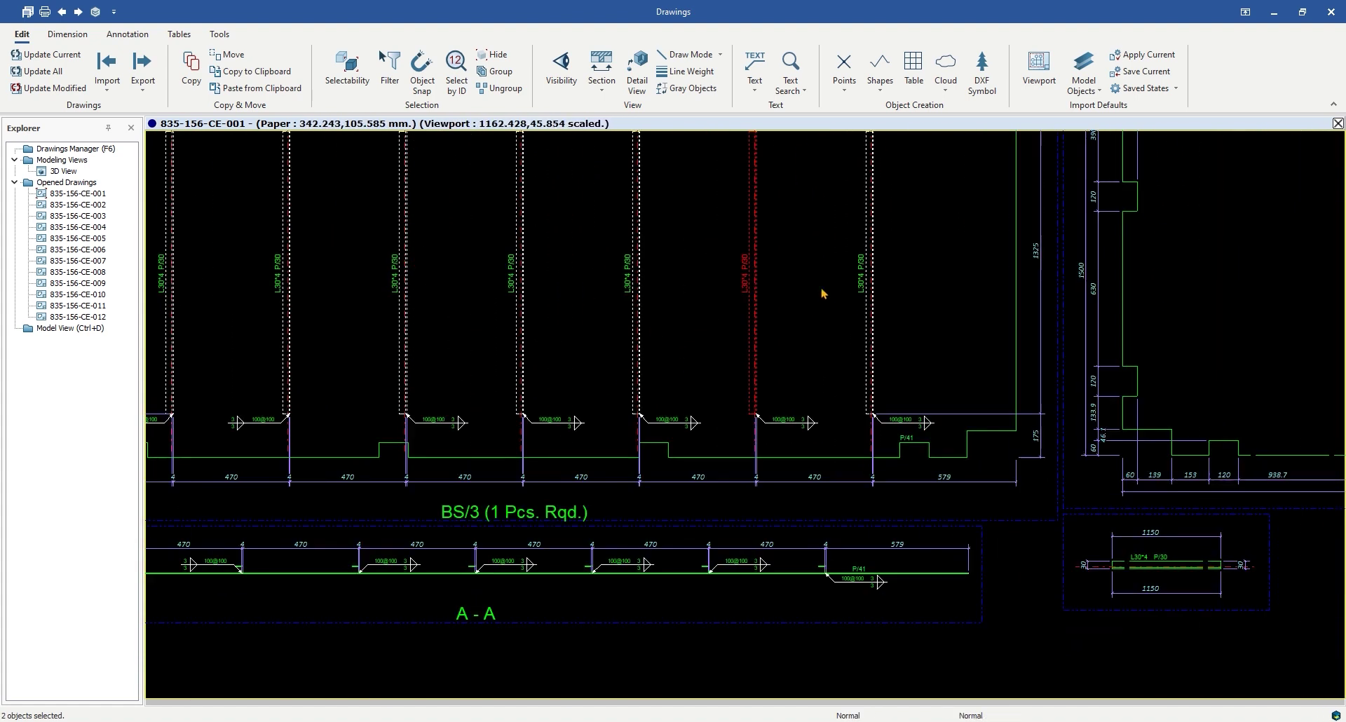
pyautogui.moveTo(823, 291); pyautogui.dragTo(690, 378, button='middle')
pyautogui.scroll(2, 911, 552)
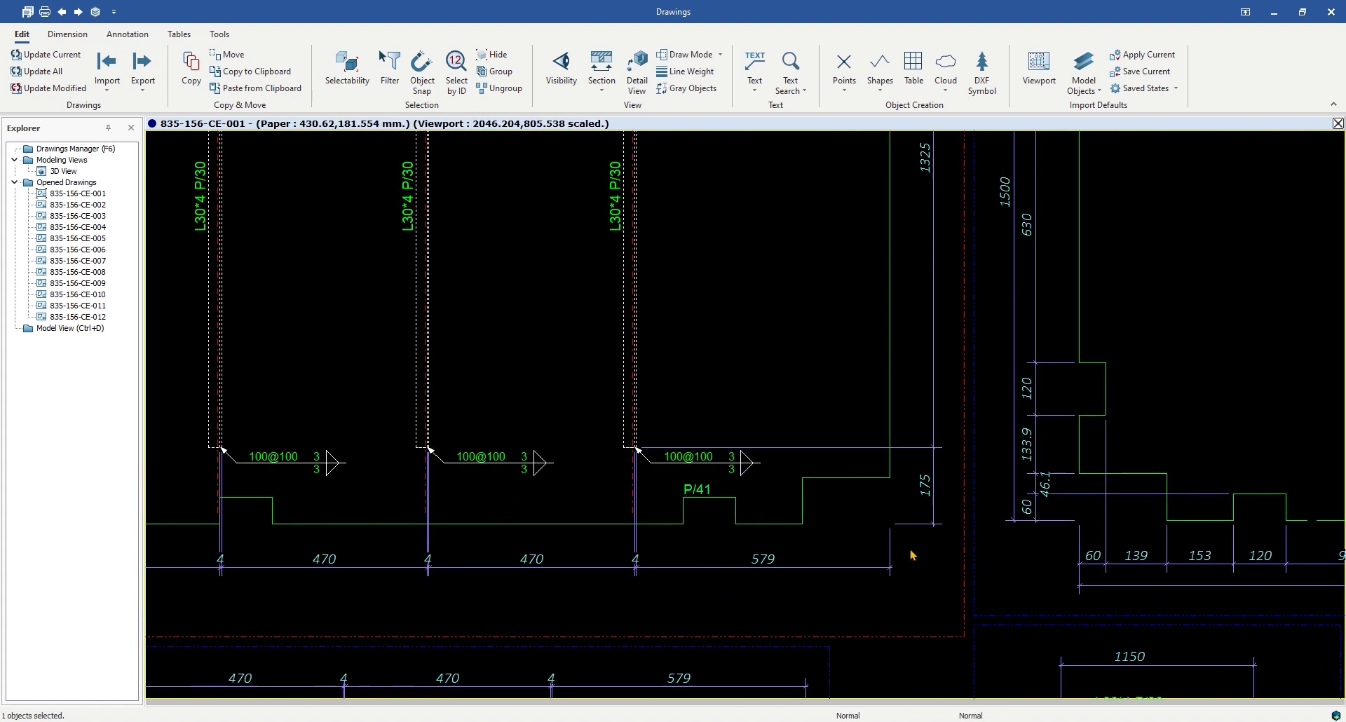
pyautogui.click(919, 484)
pyautogui.click(870, 518)
pyautogui.scroll(-4, 819, 524)
# Review section A-A, the cutout dimensions of plate P/41 and section B-B on drawing 835-156-CE-001.
pyautogui.moveTo(298, 651)
pyautogui.mouseDown(button='middle')
pyautogui.moveTo(437, 558)
pyautogui.moveTo(488, 548)
pyautogui.mouseUp(button='middle')
pyautogui.scroll(3, 315, 516)
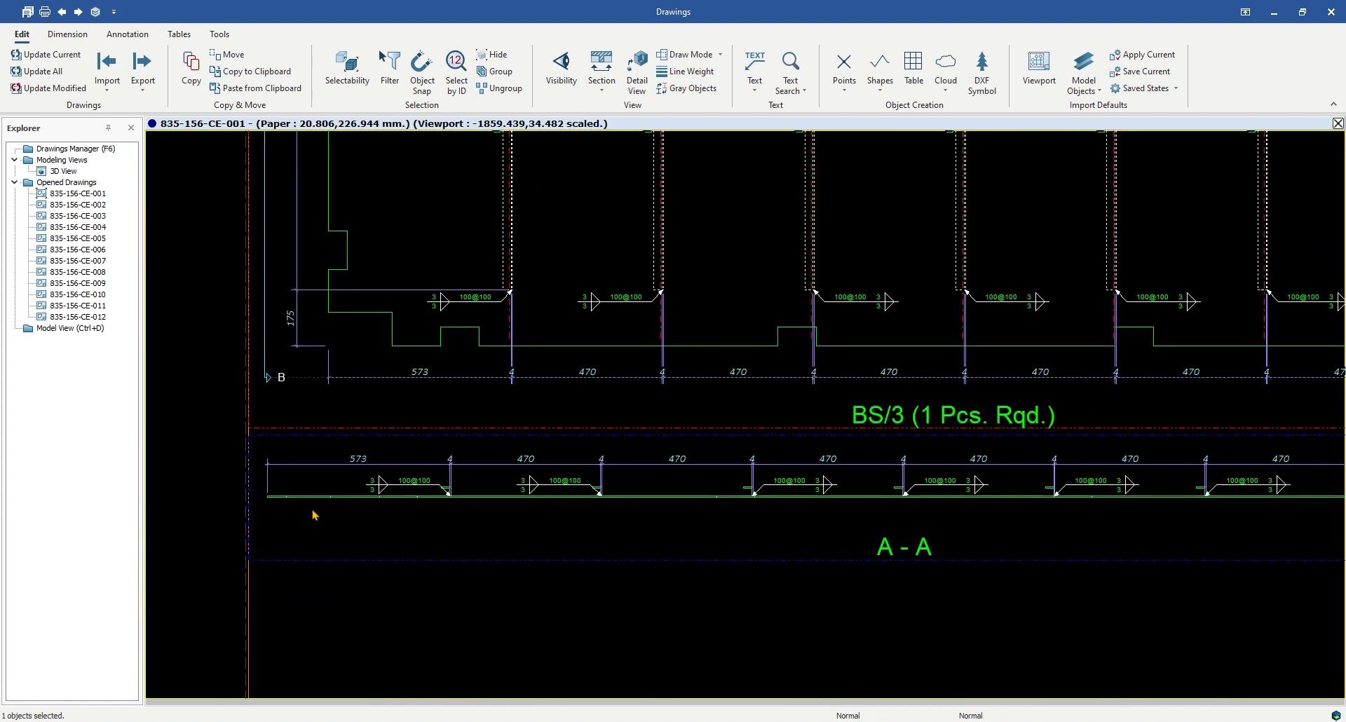
pyautogui.moveTo(612, 524)
pyautogui.mouseDown(button='middle')
pyautogui.moveTo(484, 529)
pyautogui.moveTo(917, 539)
pyautogui.moveTo(908, 523)
pyautogui.moveTo(917, 529)
pyautogui.moveTo(550, 531)
pyautogui.mouseUp(button='middle')
pyautogui.moveTo(636, 406); pyautogui.dragTo(408, 624, button='middle')
pyautogui.scroll(-1, 432, 592)
pyautogui.moveTo(472, 462)
pyautogui.mouseDown(button='middle')
pyautogui.moveTo(410, 530)
pyautogui.moveTo(439, 523)
pyautogui.mouseUp(button='middle')
pyautogui.scroll(-1, 413, 533)
pyautogui.scroll(1, 396, 603)
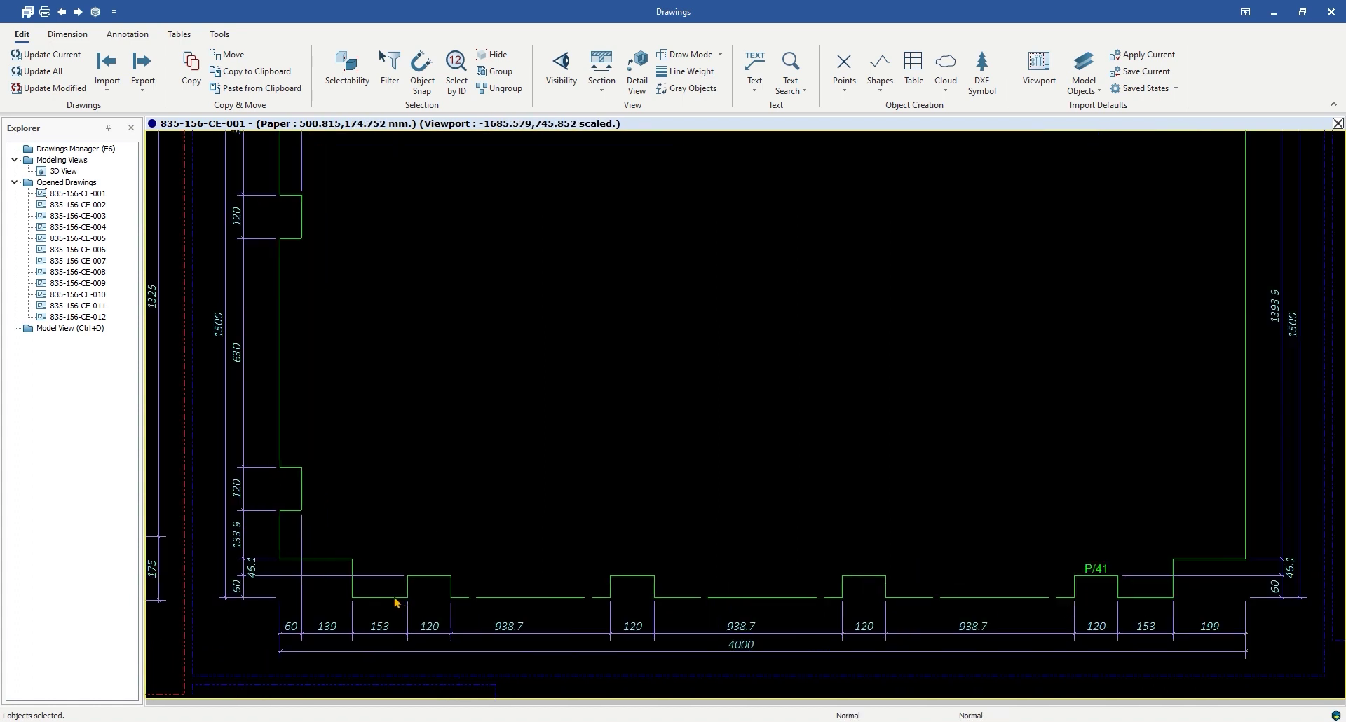
pyautogui.moveTo(885, 606)
pyautogui.mouseDown(button='middle')
pyautogui.moveTo(830, 607)
pyautogui.moveTo(555, 721)
pyautogui.mouseUp(button='middle')
pyautogui.moveTo(593, 367)
pyautogui.mouseDown(button='middle')
pyautogui.moveTo(596, 457)
pyautogui.moveTo(1082, 455)
pyautogui.moveTo(1082, 331)
pyautogui.moveTo(893, 357)
pyautogui.mouseUp(button='middle')
pyautogui.scroll(-3, 883, 371)
pyautogui.moveTo(826, 420); pyautogui.dragTo(579, 416, button='middle')
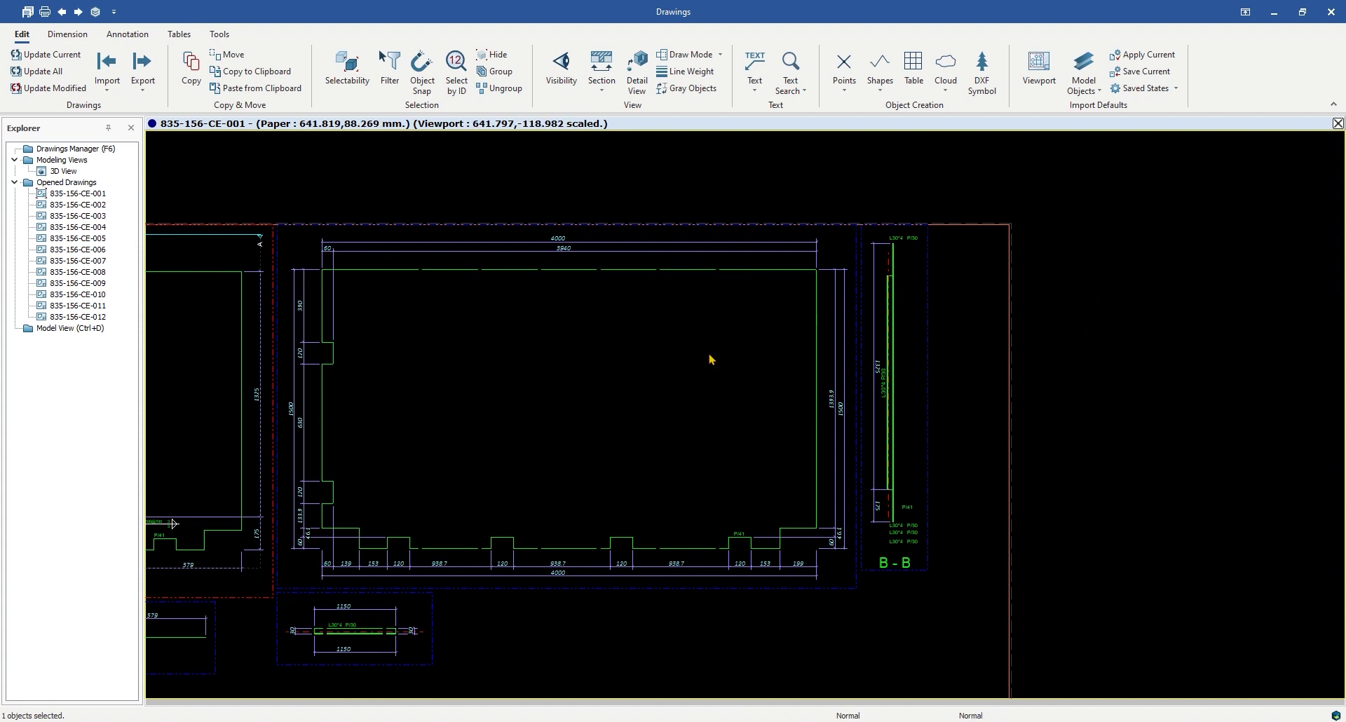
pyautogui.scroll(2, 904, 565)
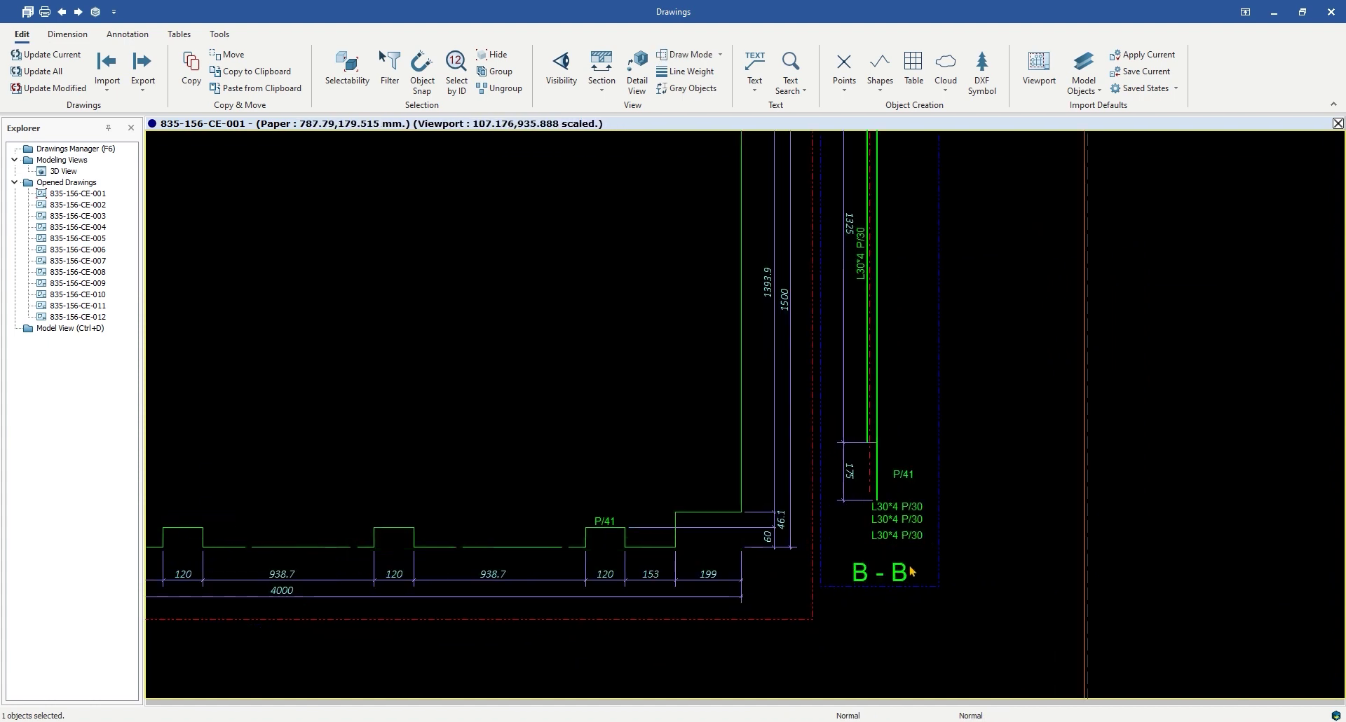
# Trace the A and B section marks on the BS/3 assembly view to section views A-A and B-B.
pyautogui.scroll(-3, 931, 584)
pyautogui.moveTo(420, 351); pyautogui.dragTo(881, 252, button='middle')
pyautogui.moveTo(596, 216); pyautogui.dragTo(897, 261, button='middle')
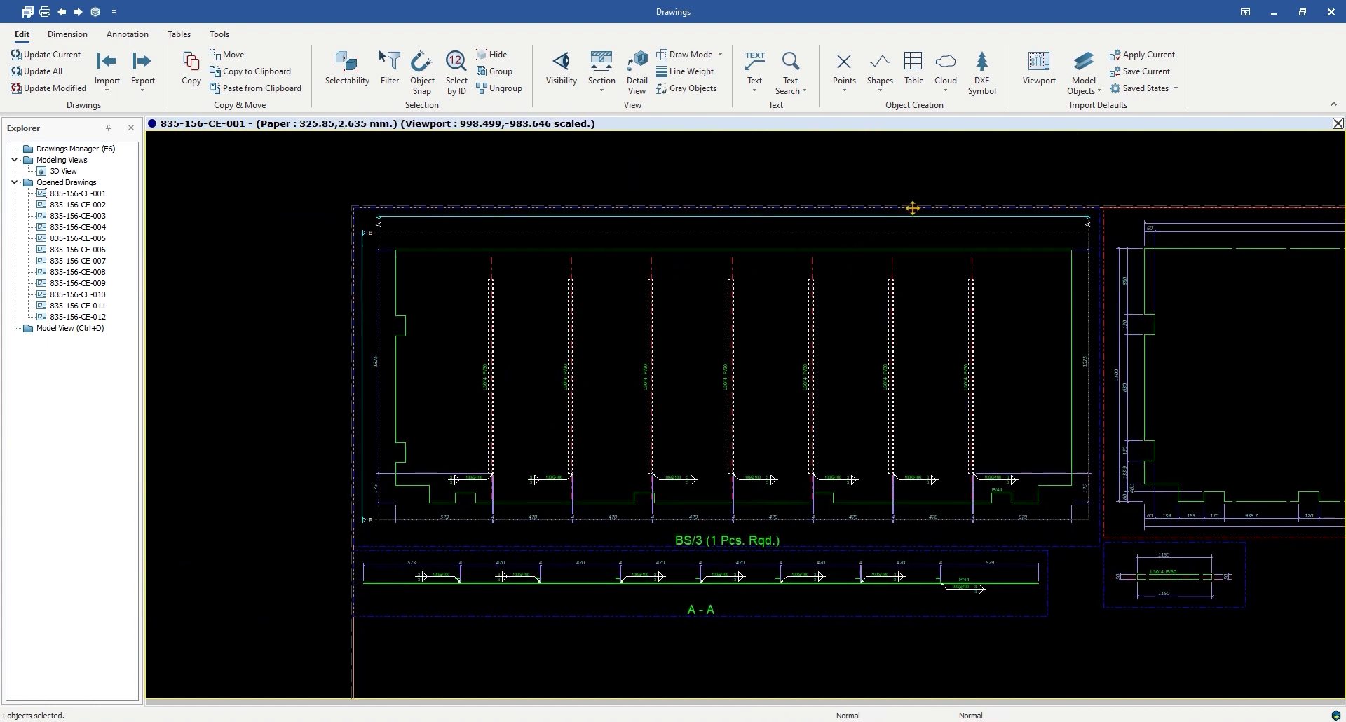
pyautogui.scroll(3, 343, 230)
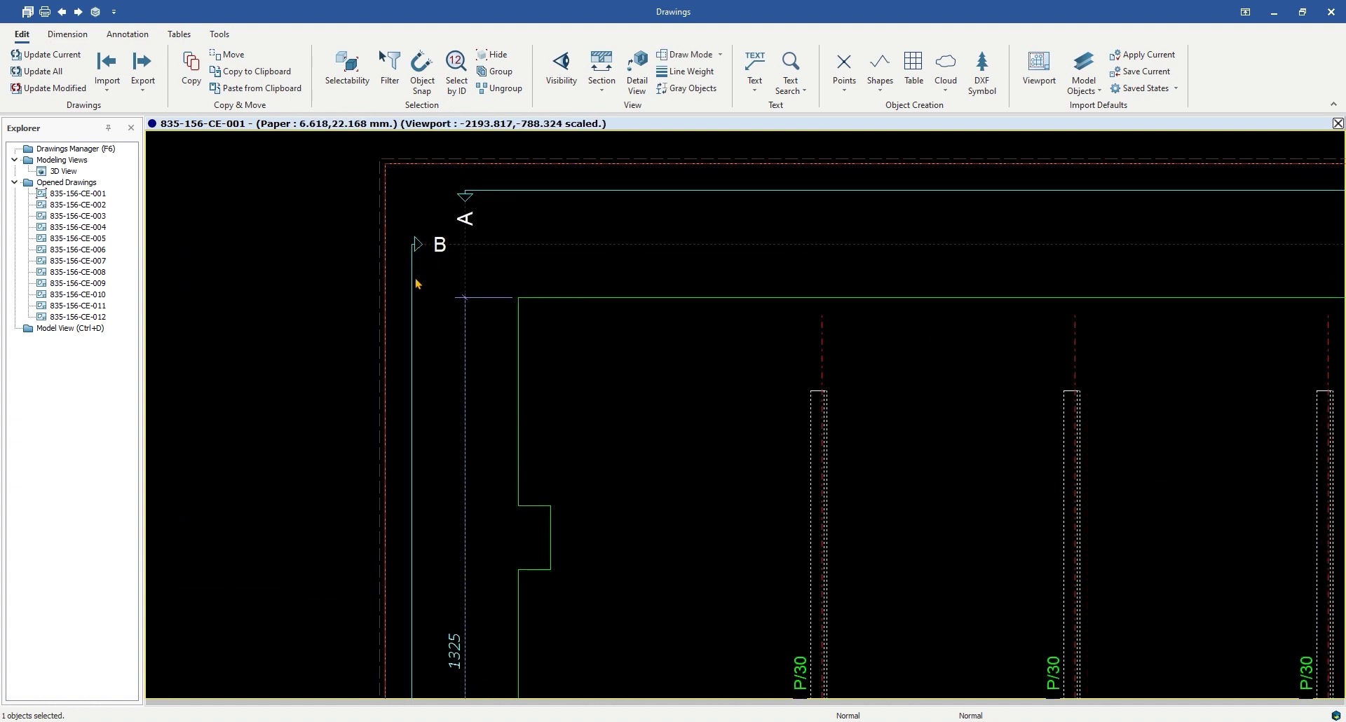
pyautogui.press('Escape')
pyautogui.click(485, 192)
pyautogui.scroll(-3, 520, 260)
pyautogui.moveTo(574, 382); pyautogui.dragTo(534, 216, button='middle')
pyautogui.scroll(2, 517, 525)
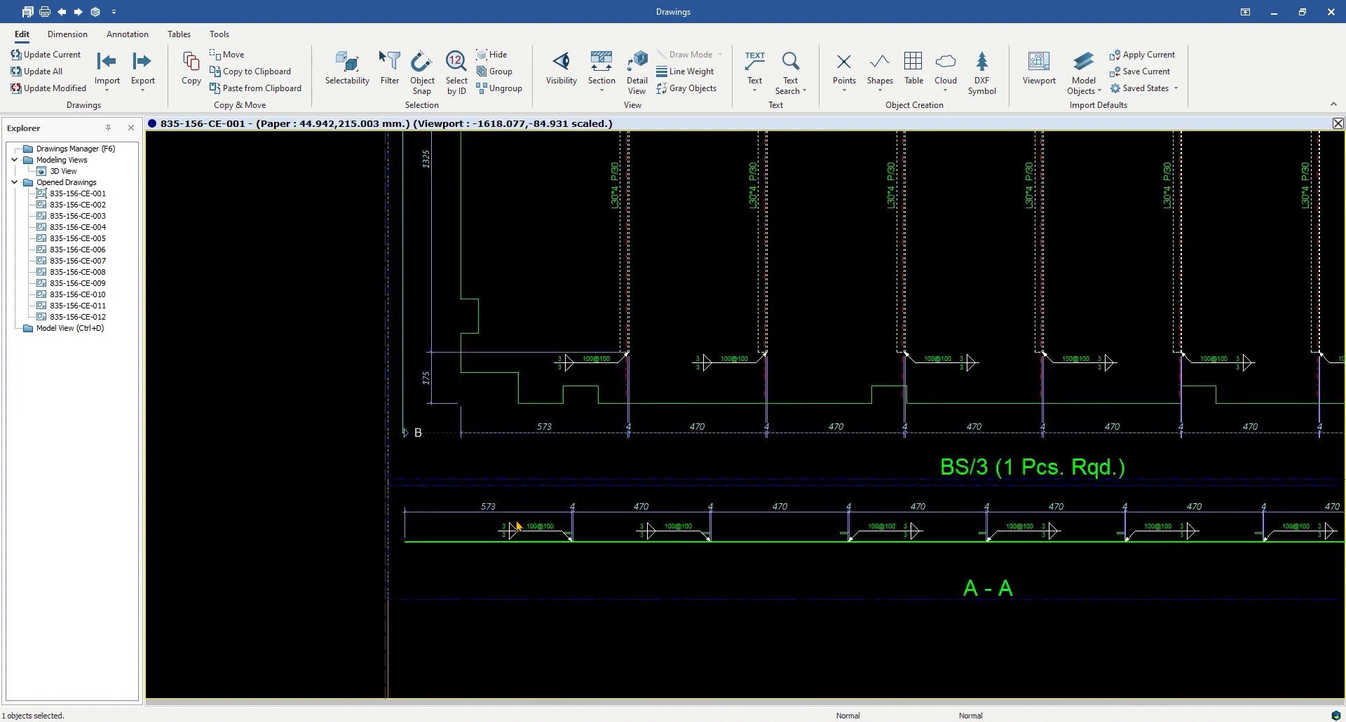
pyautogui.scroll(-3, 526, 554)
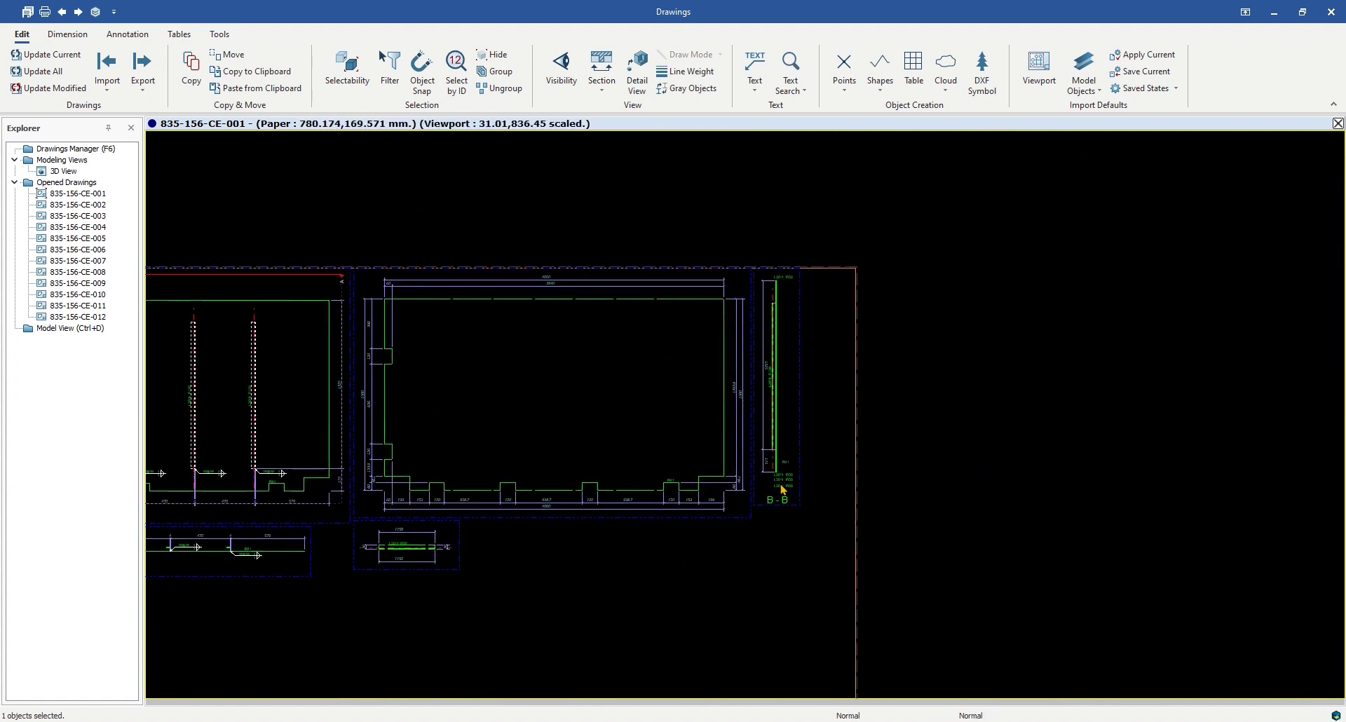
pyautogui.scroll(3, 776, 477)
# Examine the BS/3 material list with its part positions, lengths, weights and materials on drawing 835-156-CE-001.
pyautogui.scroll(-4, 796, 510)
pyautogui.moveTo(673, 601); pyautogui.dragTo(750, 362, button='middle')
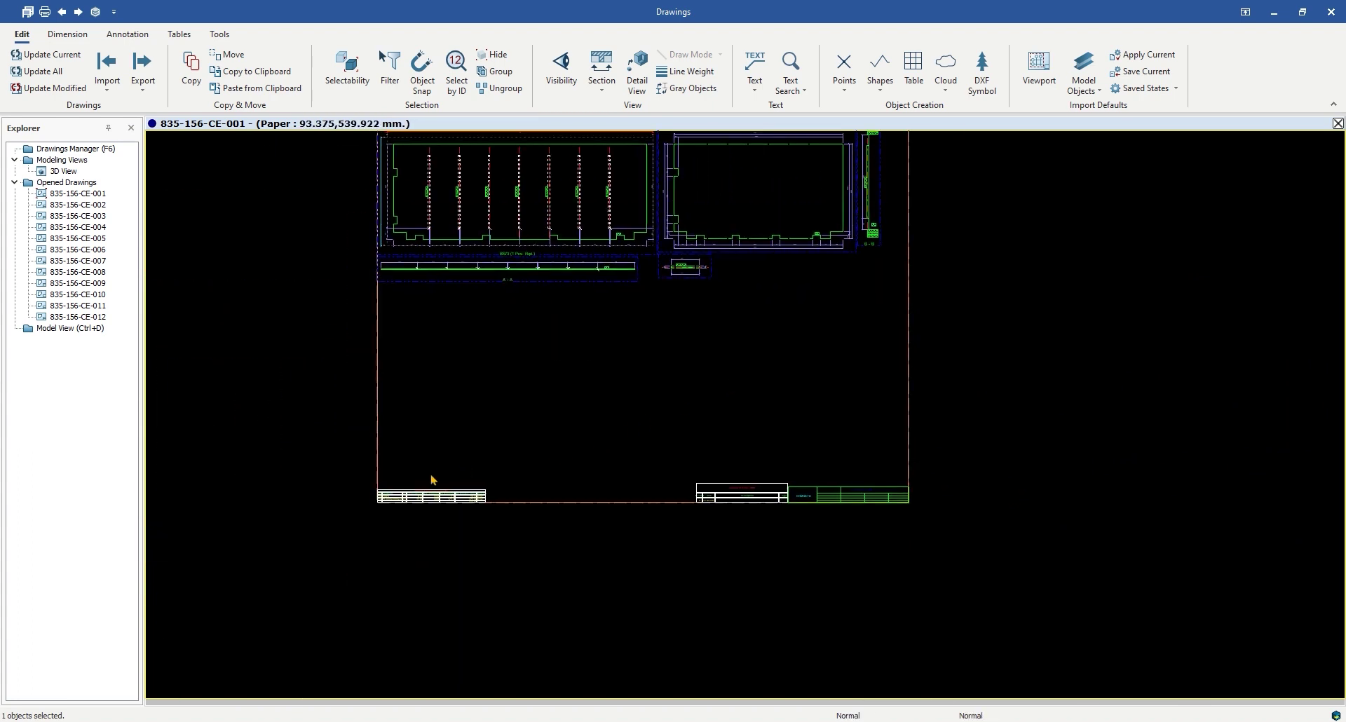
pyautogui.scroll(2, 398, 515)
pyautogui.scroll(3, 389, 491)
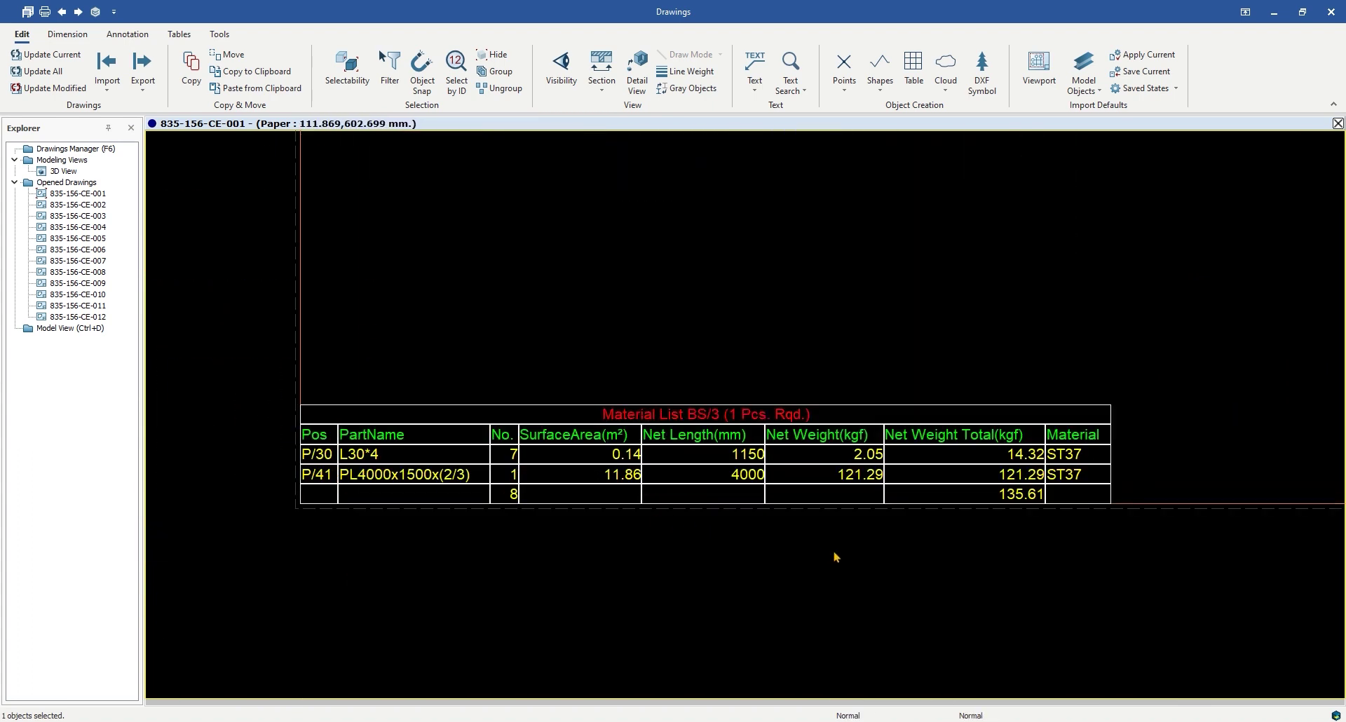
pyautogui.moveTo(1081, 554); pyautogui.dragTo(1074, 551, button='middle')
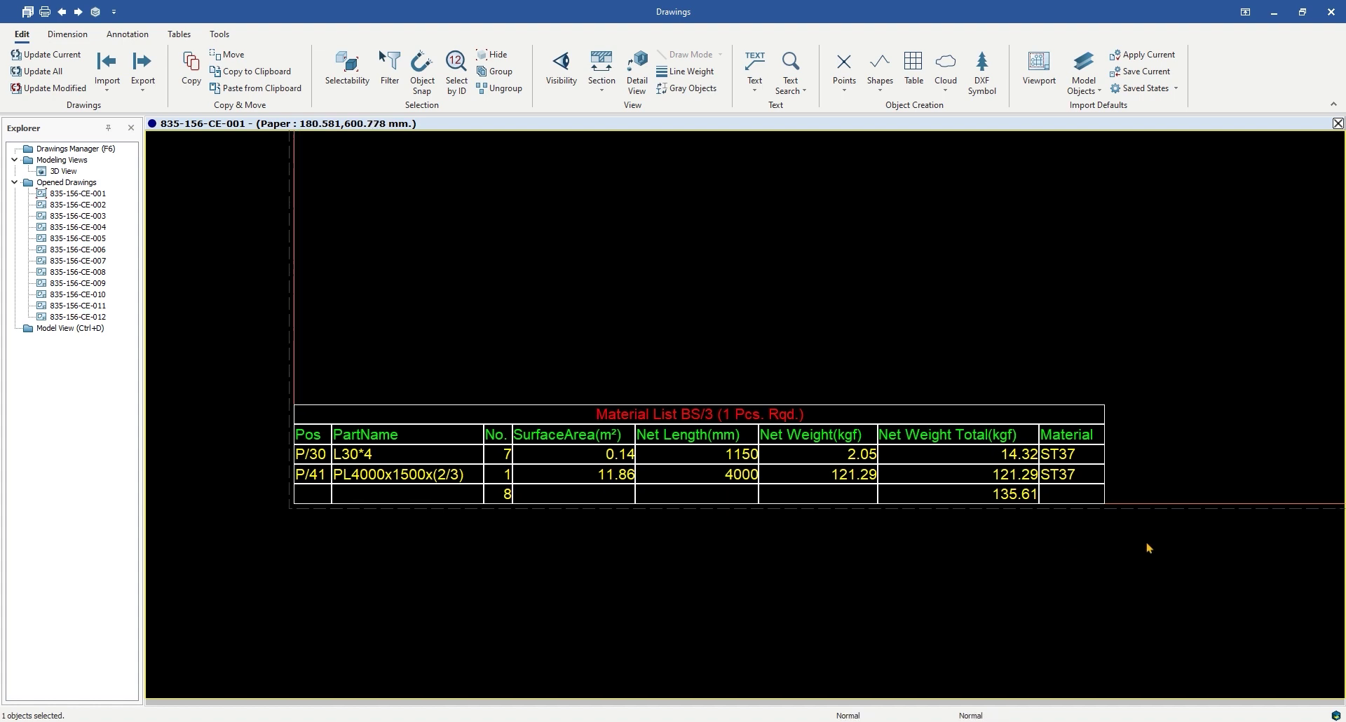
# Check the revision history table and the title block of drawing 835-156-CE-001, and return to the whole sheet.
pyautogui.scroll(-4, 1154, 548)
pyautogui.moveTo(1259, 545); pyautogui.dragTo(645, 508, button='middle')
pyautogui.moveTo(1122, 482); pyautogui.dragTo(501, 477, button='middle')
pyautogui.scroll(3, 558, 484)
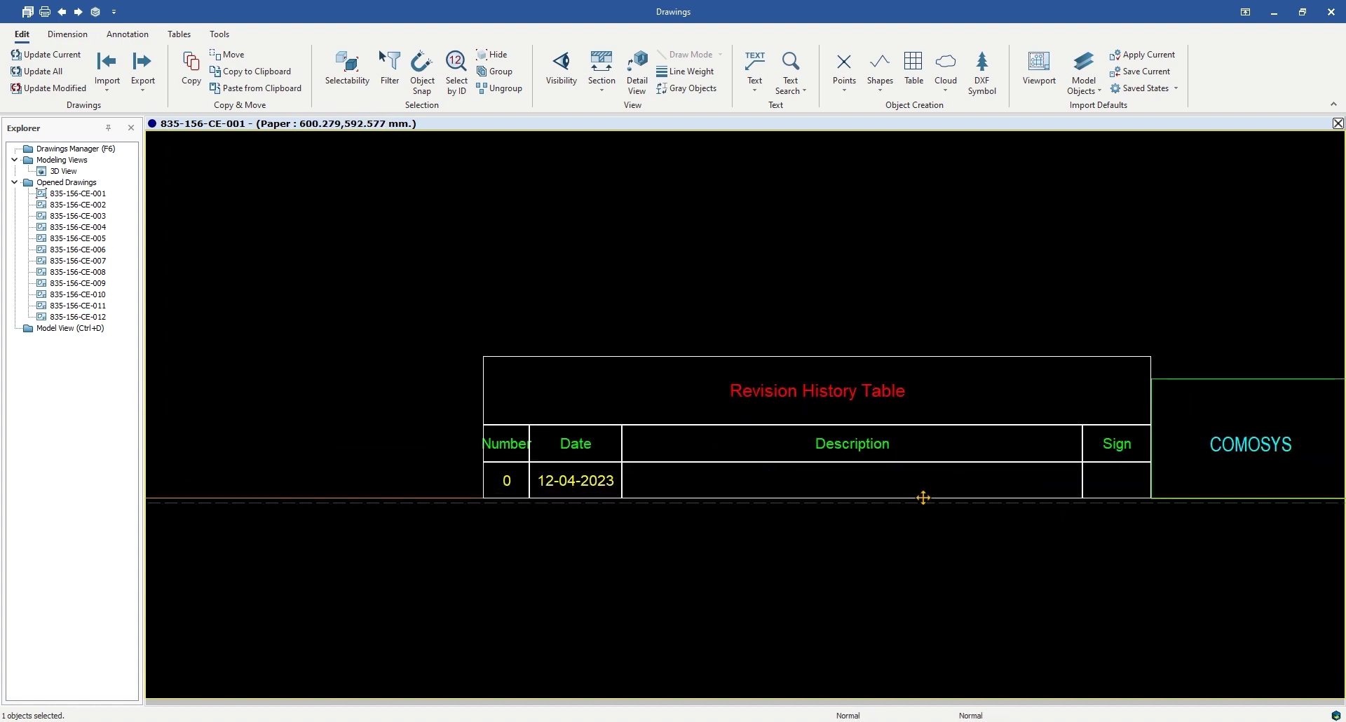
pyautogui.moveTo(923, 498); pyautogui.dragTo(129, 508, button='middle')
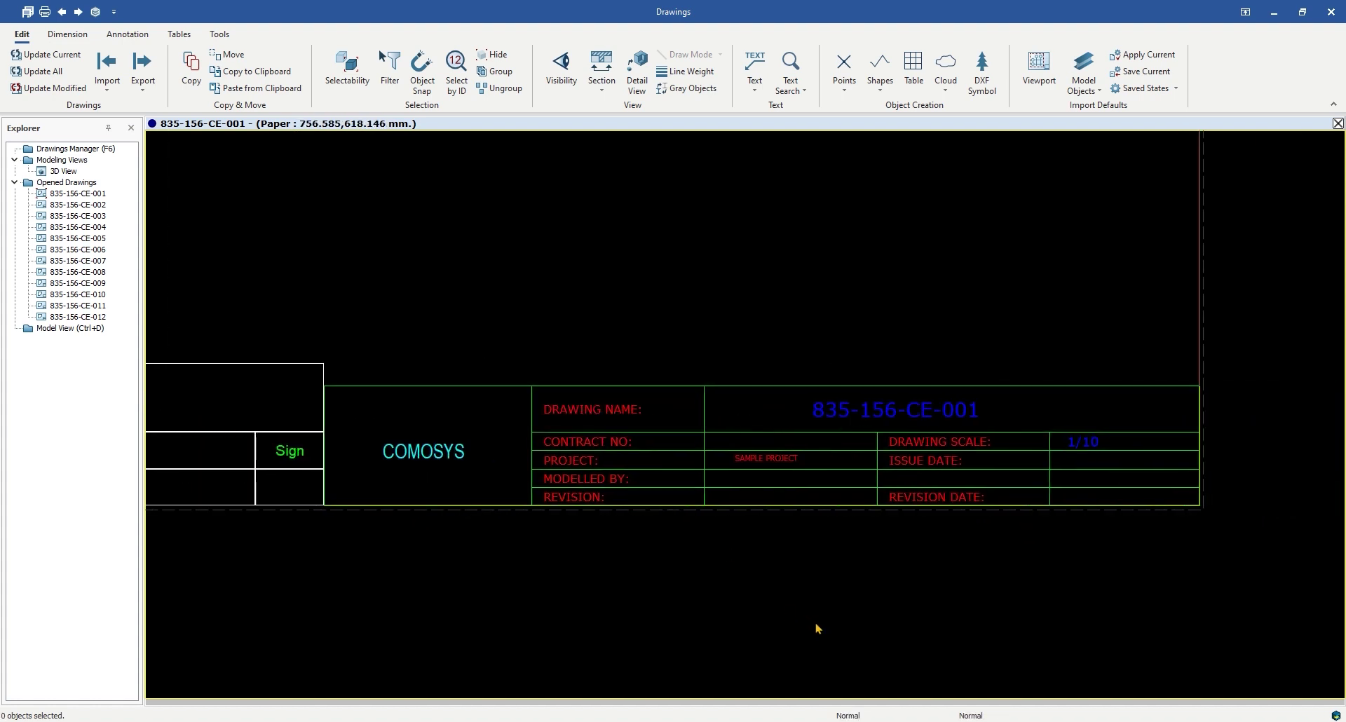
pyautogui.scroll(-9, 815, 624)
pyautogui.moveTo(578, 430); pyautogui.dragTo(620, 445, button='middle')
pyautogui.scroll(1, 625, 441)
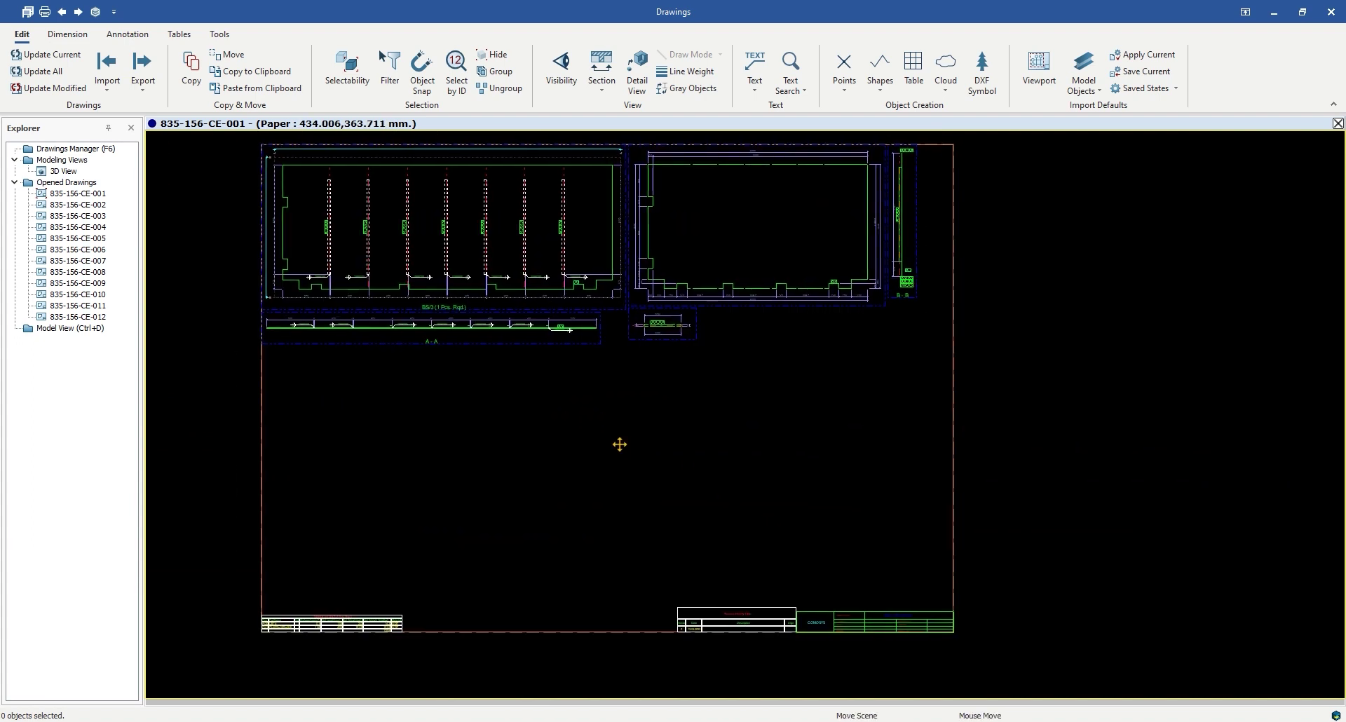